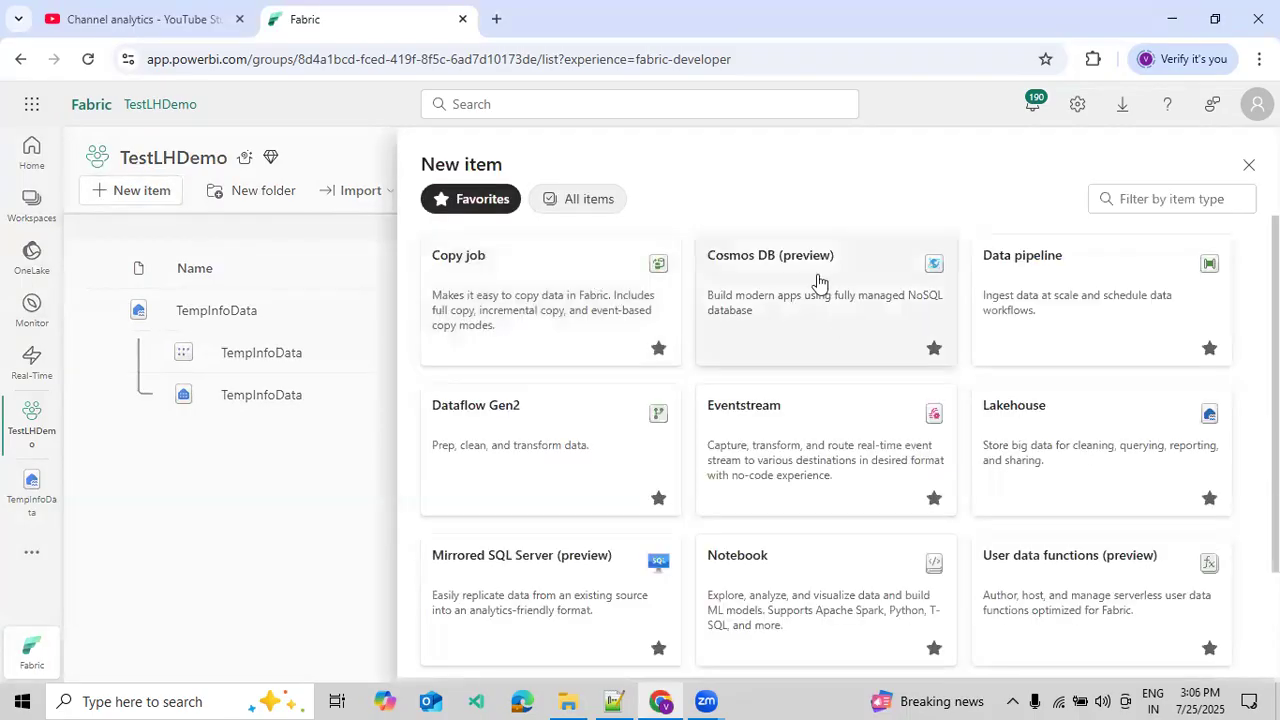
# Create a new Cosmos DB (preview) database named TempDataLoadProcess in the TestLHDemo workspace.
pyautogui.click(835, 290)
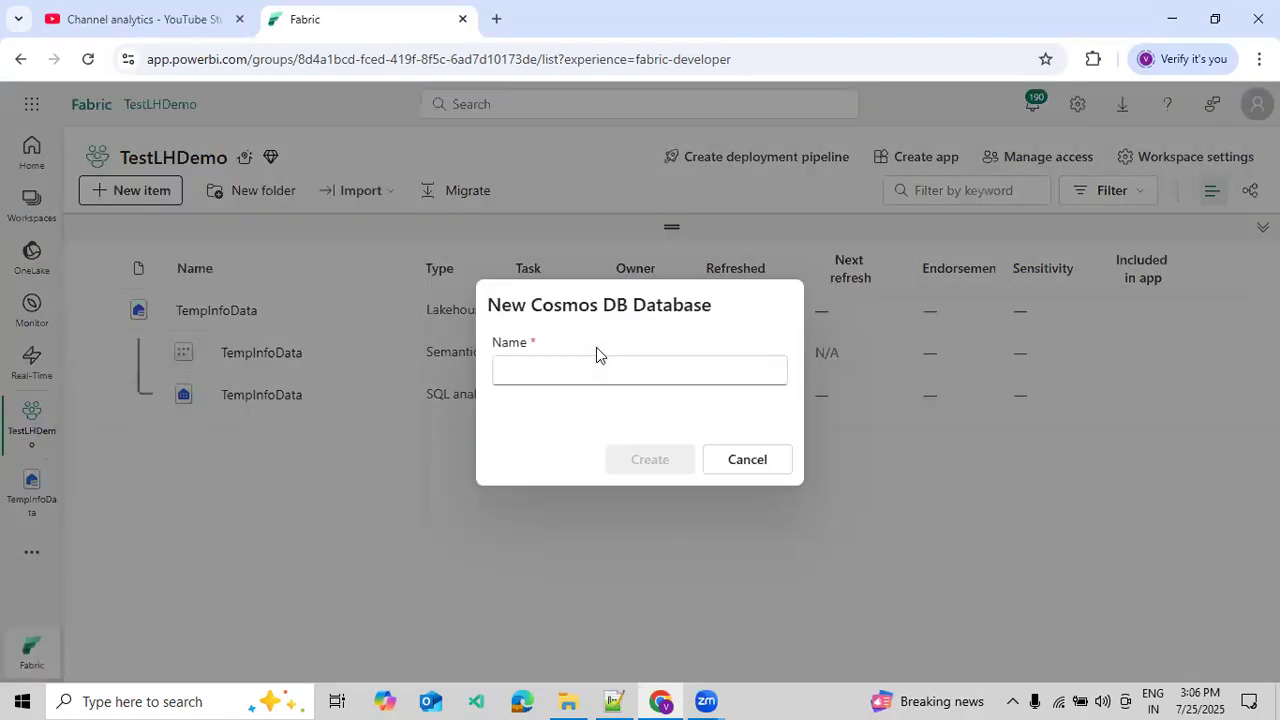
pyautogui.click(594, 360)
pyautogui.write('Tem')
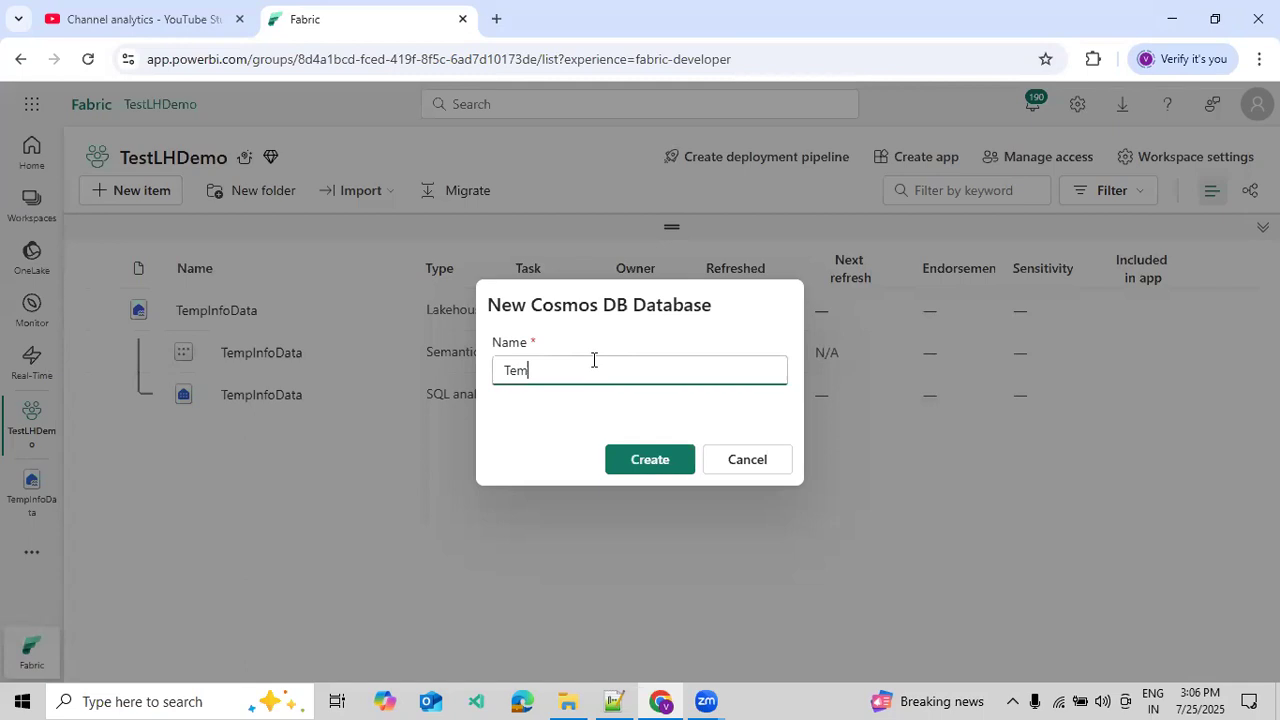
pyautogui.write('opDataLoadProcess')
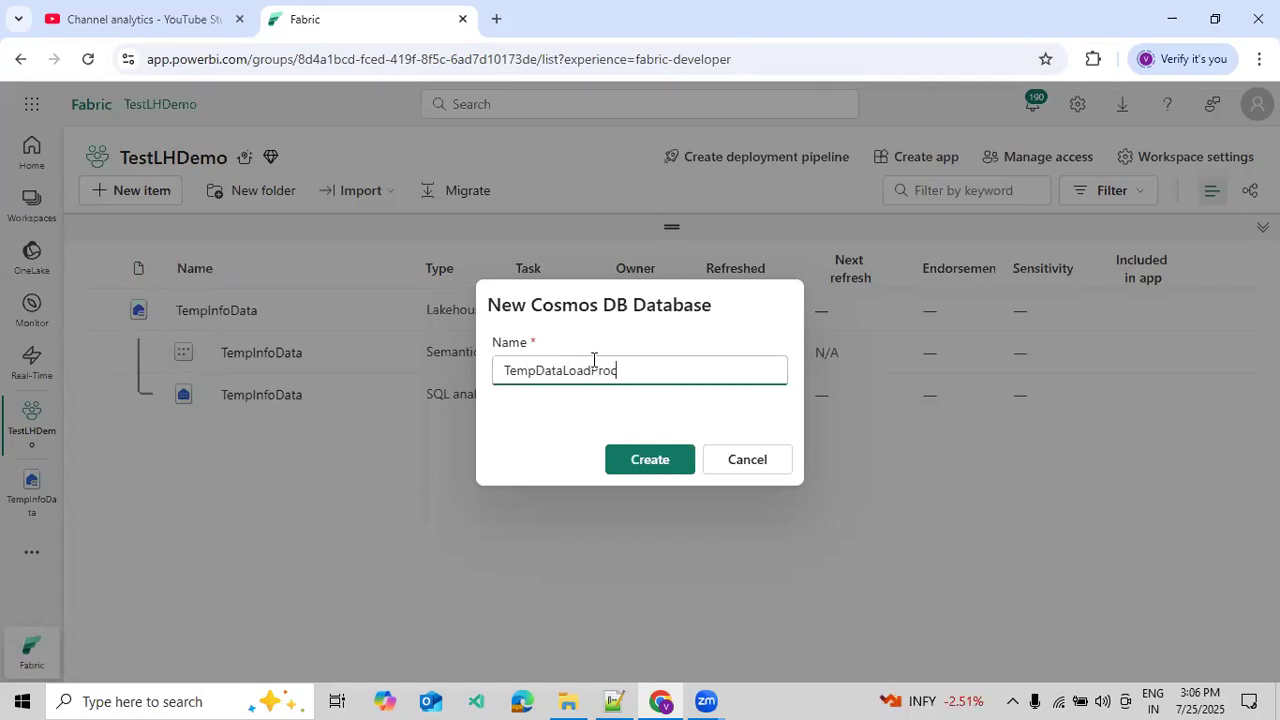
pyautogui.click(626, 455)
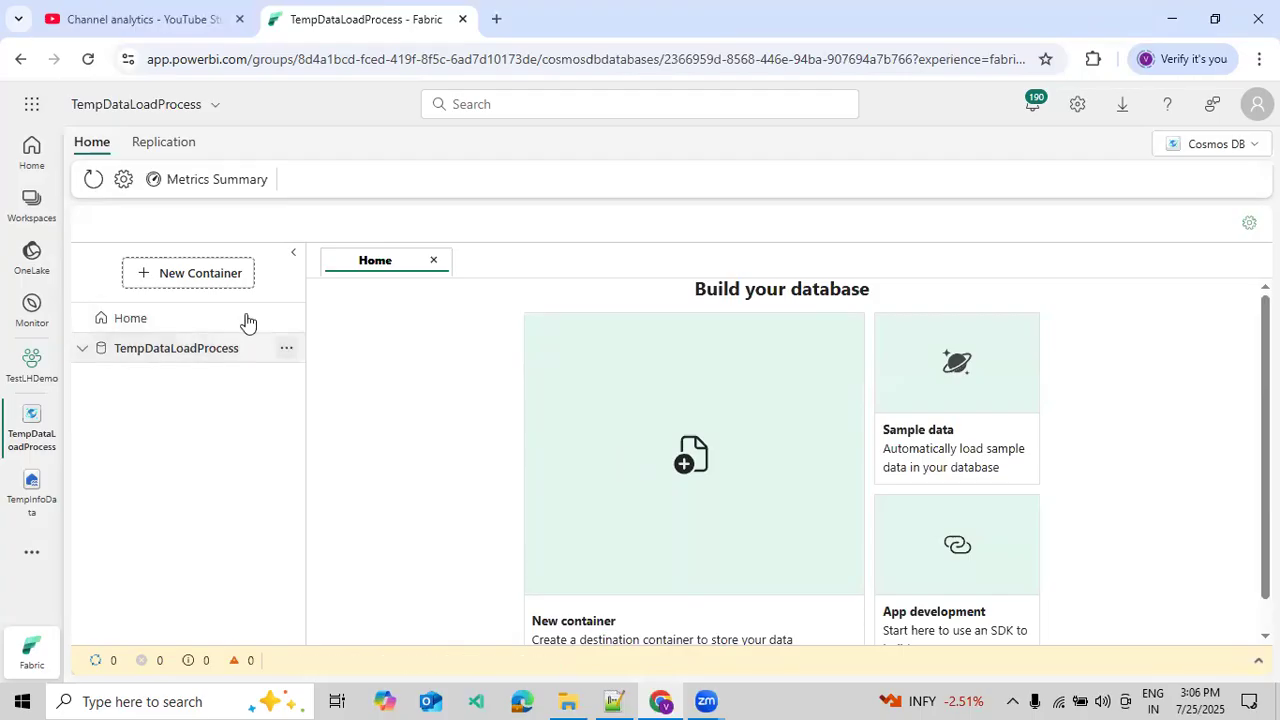
# Look over the database's replication options and its About and Connection settings.
pyautogui.click(181, 141)
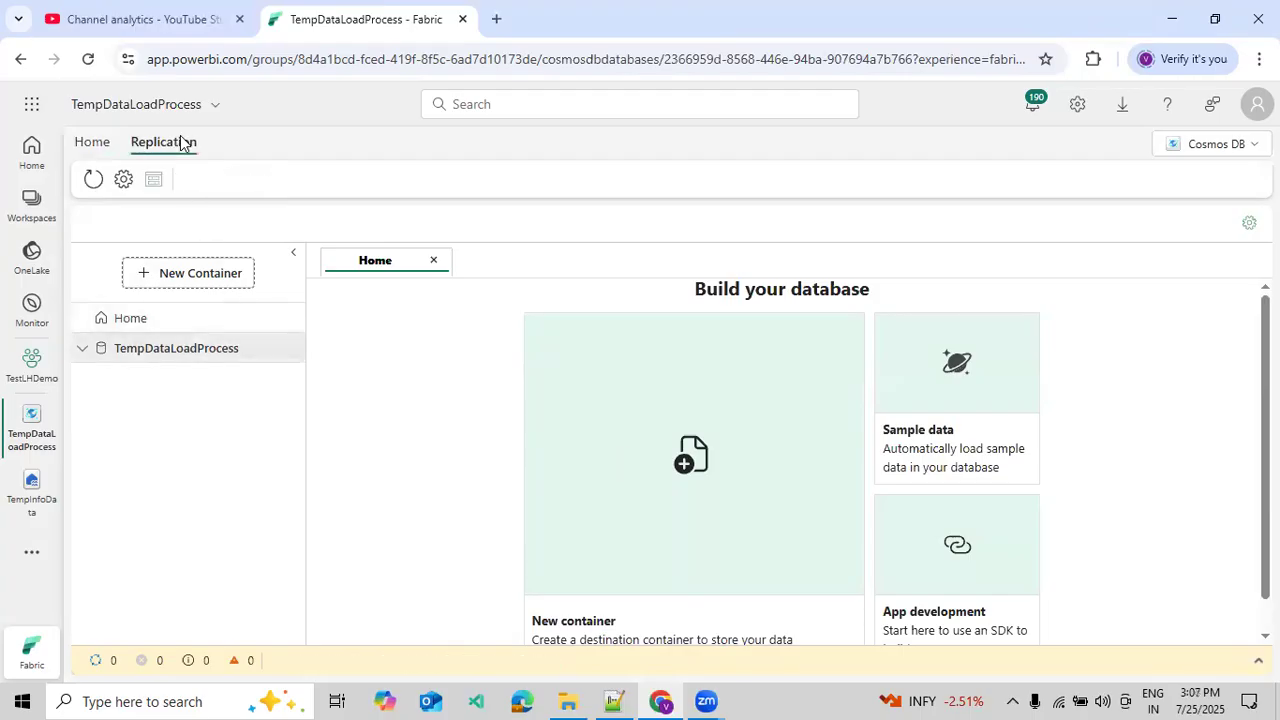
pyautogui.click(102, 145)
pyautogui.click(121, 180)
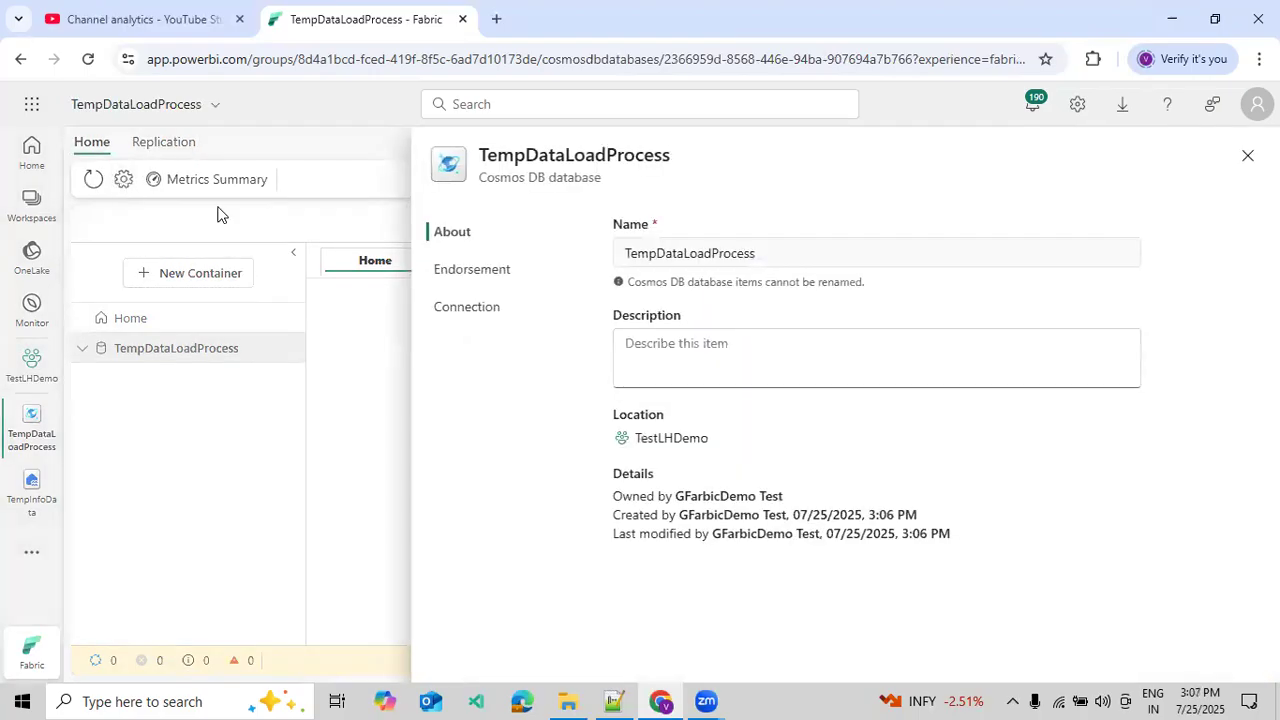
pyautogui.click(478, 306)
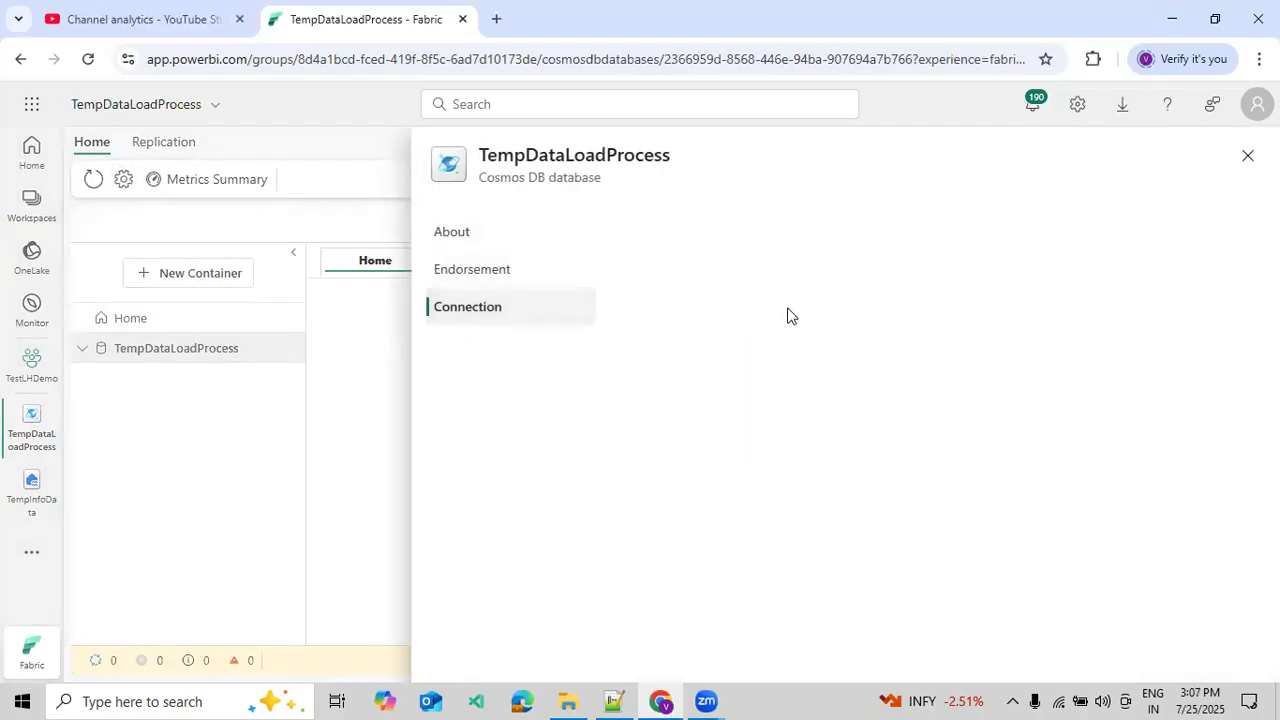
pyautogui.click(1246, 158)
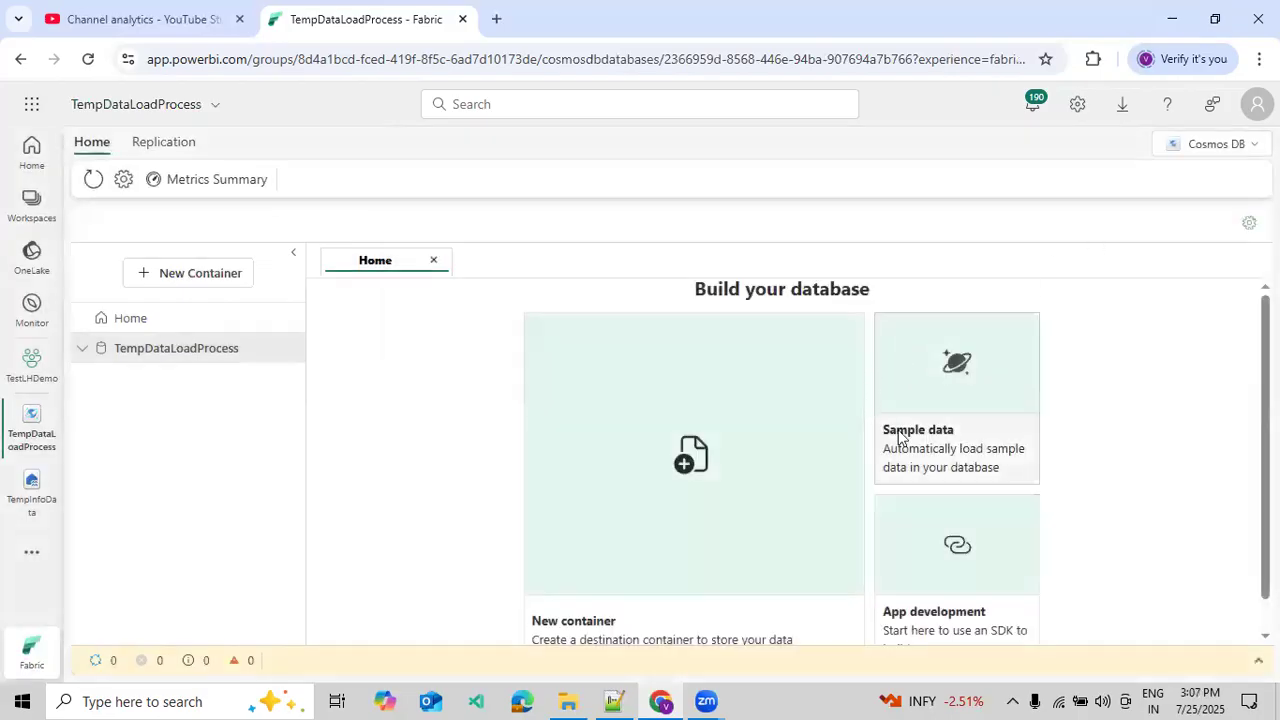
# Close the Home page and look over the blank container form, the endpoint choices and the explorer settings.
pyautogui.scroll(-1, 921, 447)
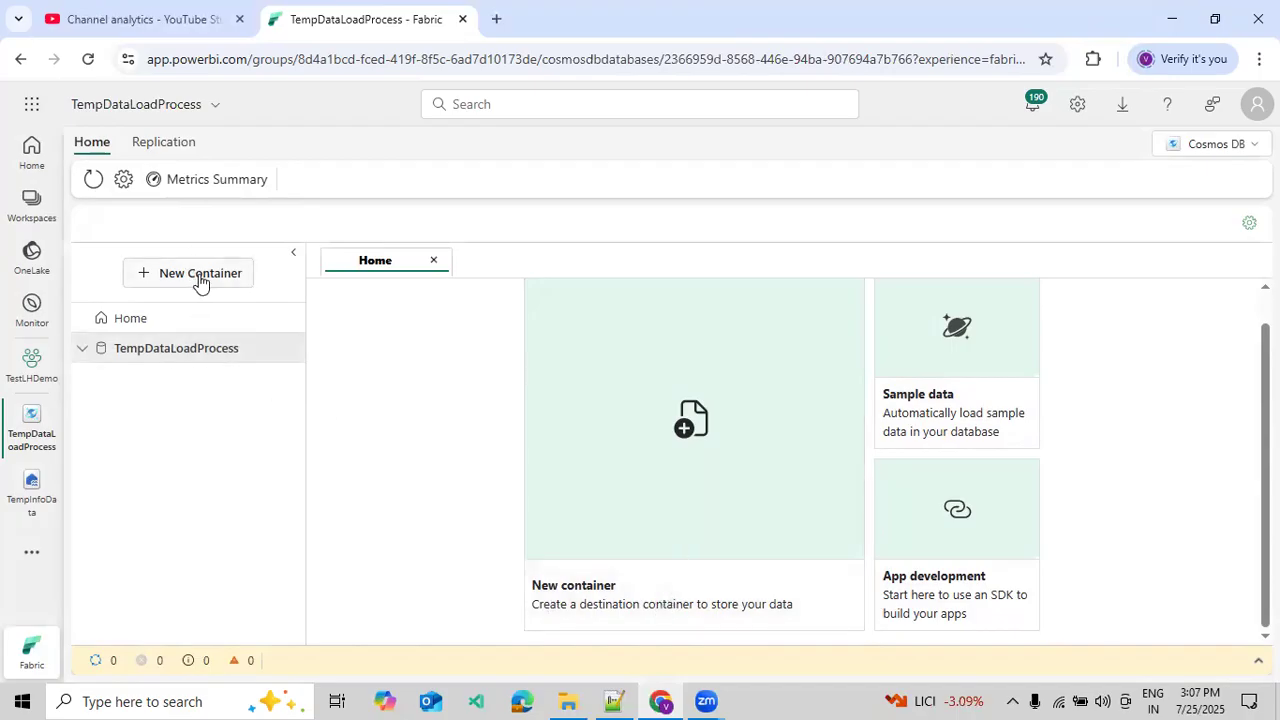
pyautogui.click(434, 261)
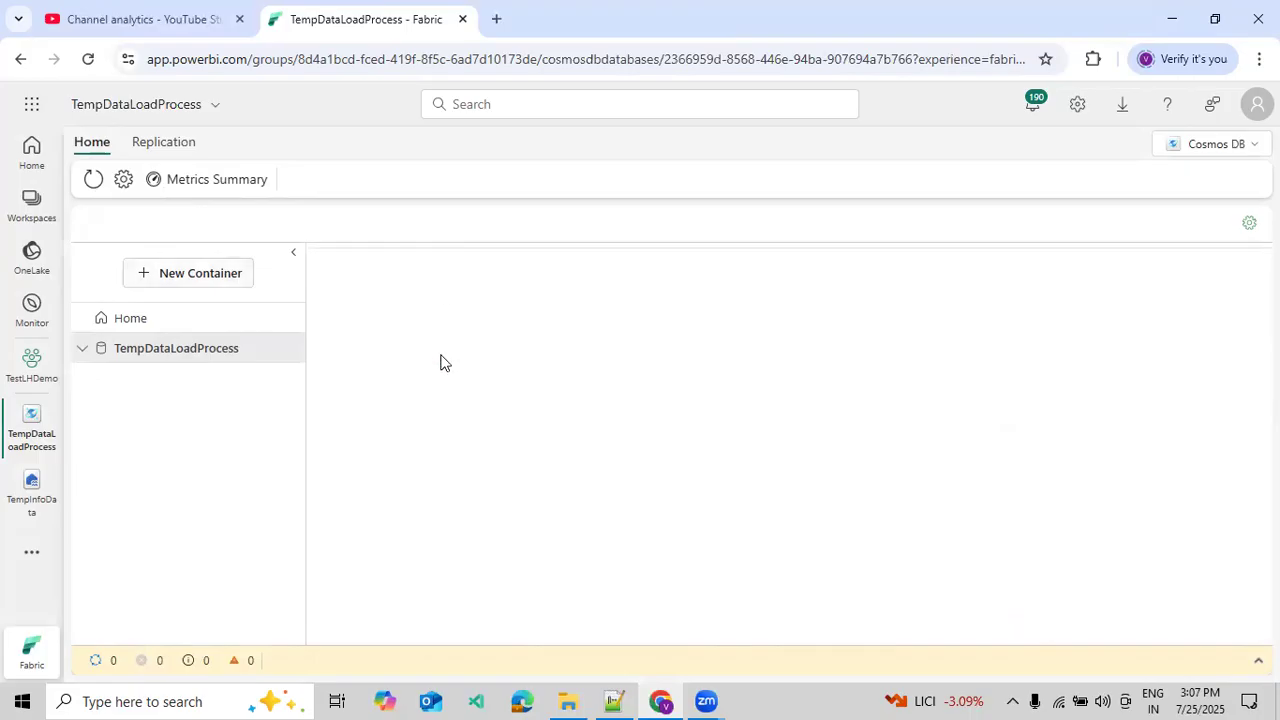
pyautogui.click(213, 279)
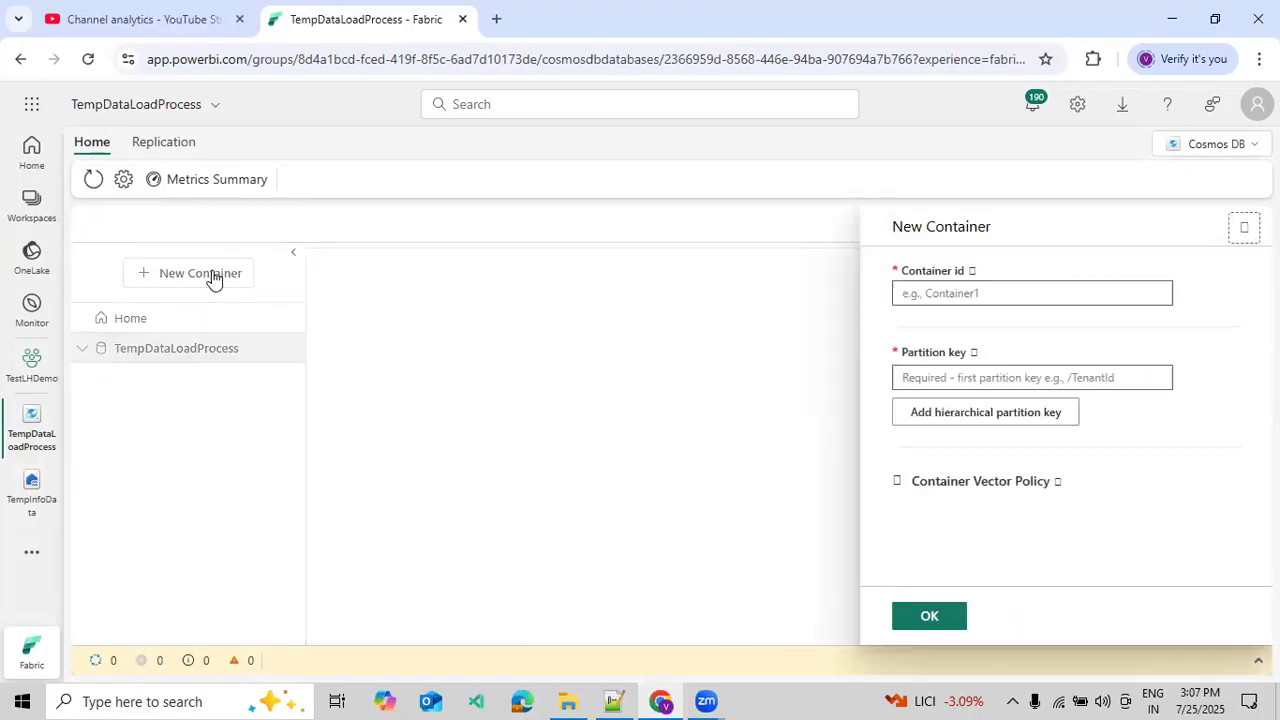
pyautogui.click(1242, 230)
pyautogui.click(1208, 150)
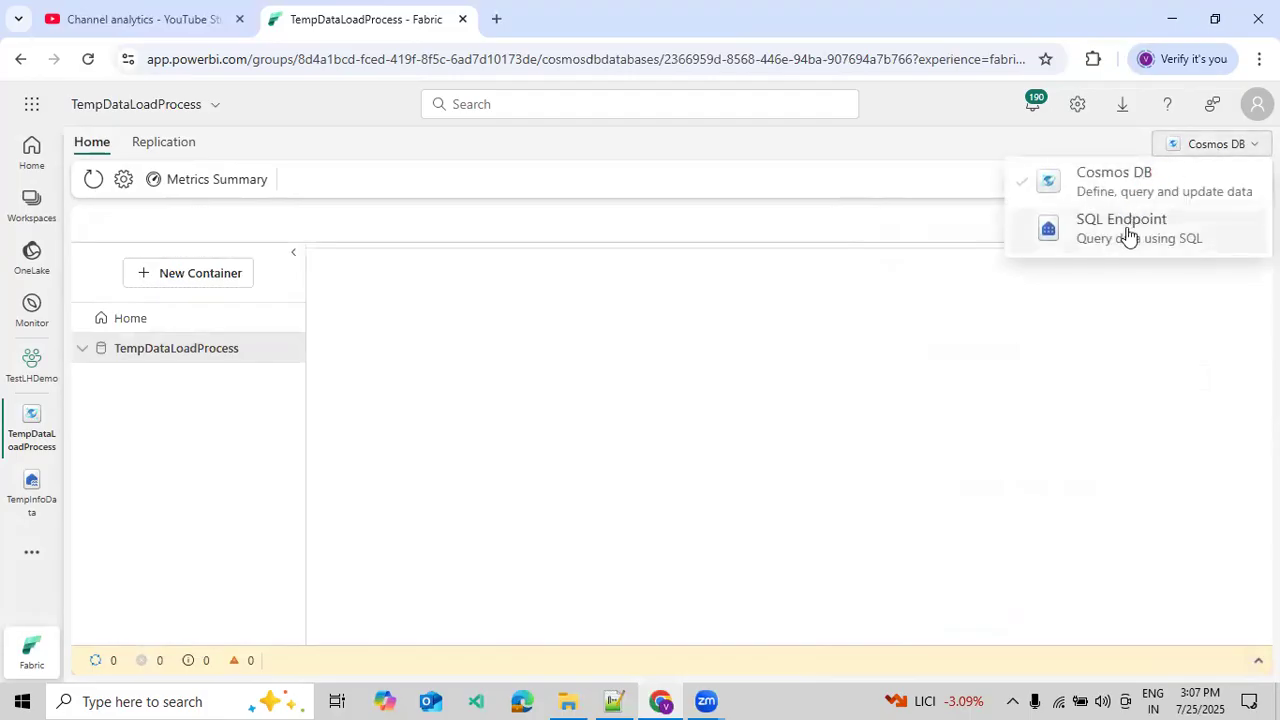
pyautogui.click(1022, 383)
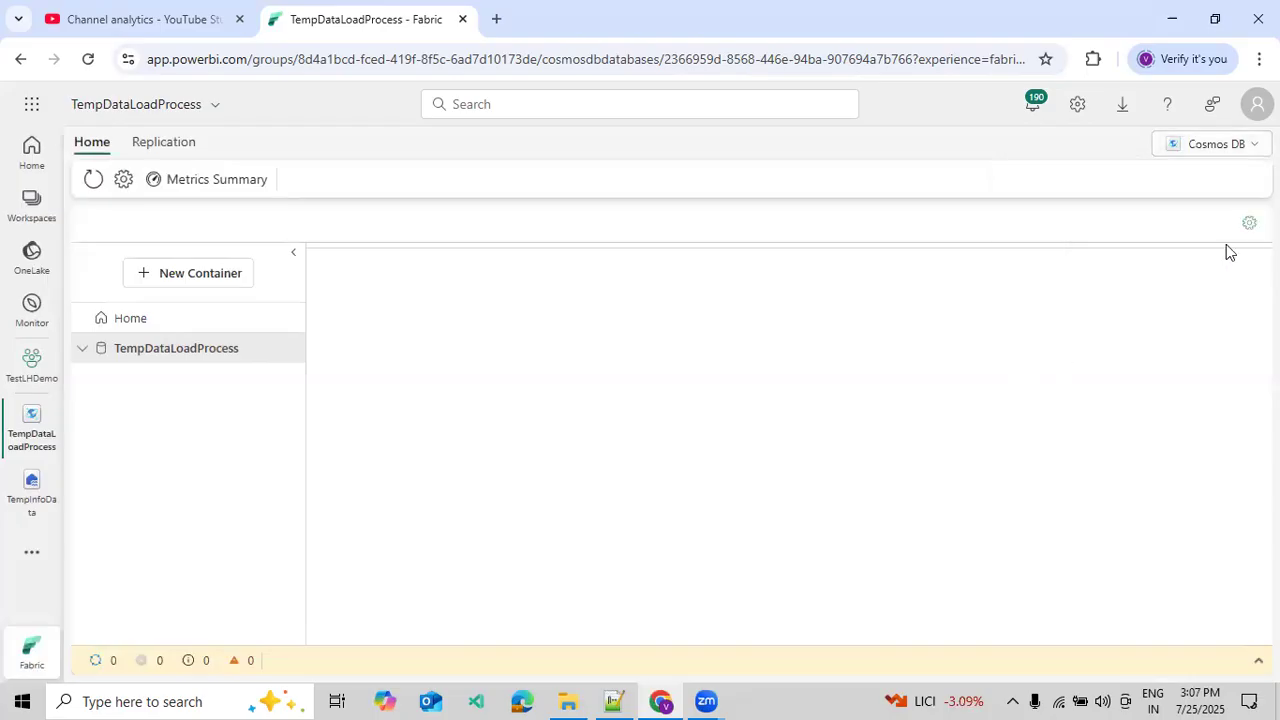
pyautogui.click(1249, 222)
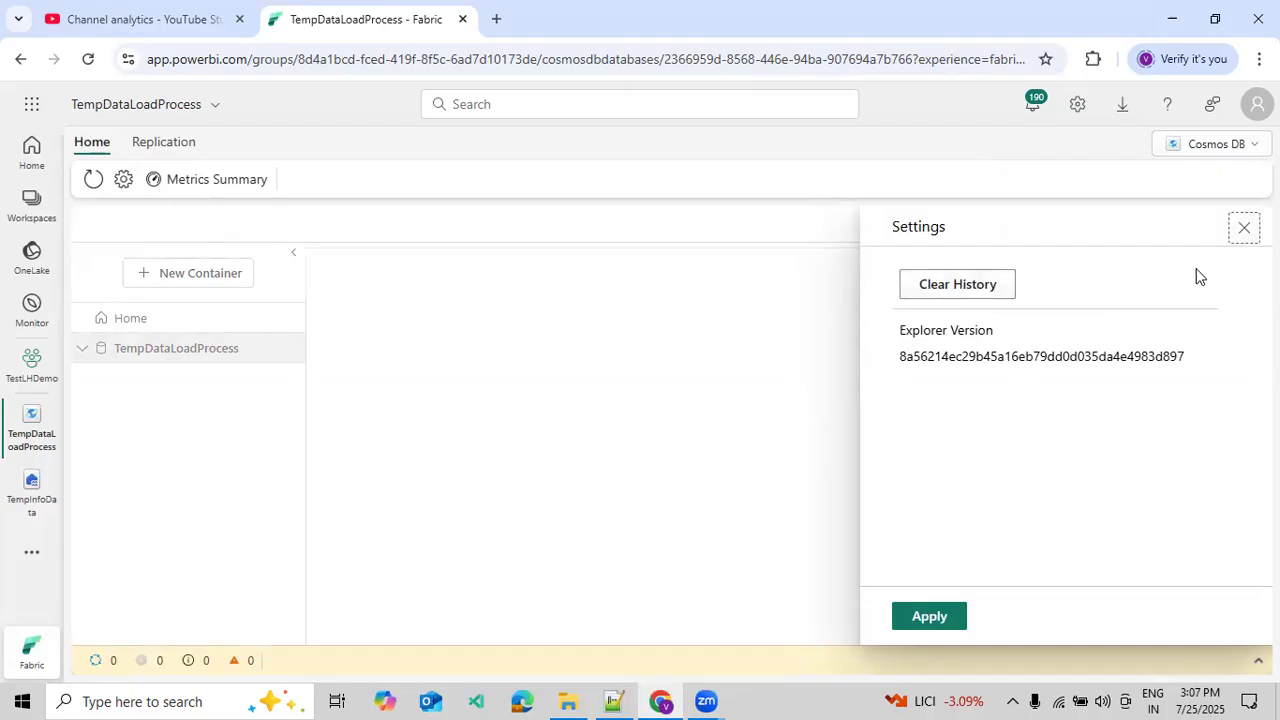
pyautogui.click(1238, 231)
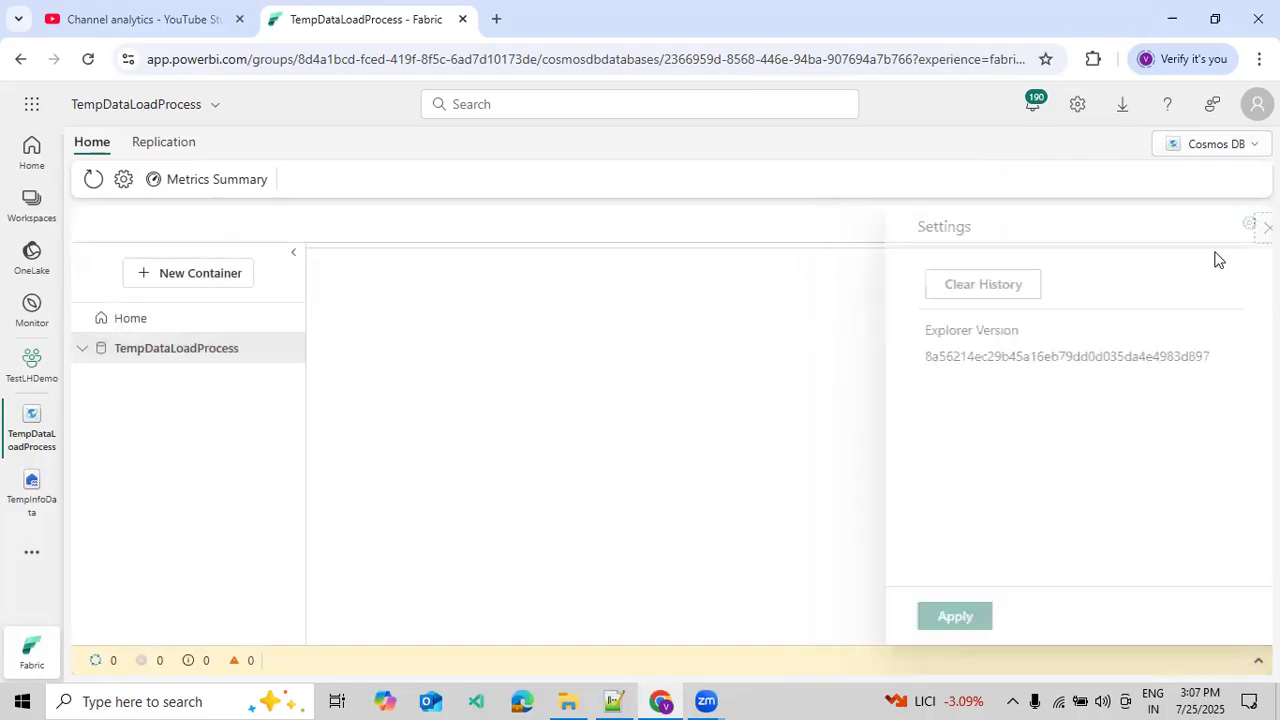
# Start a new container in TempDataLoadProcess with the container id SalesData.
pyautogui.click(223, 286)
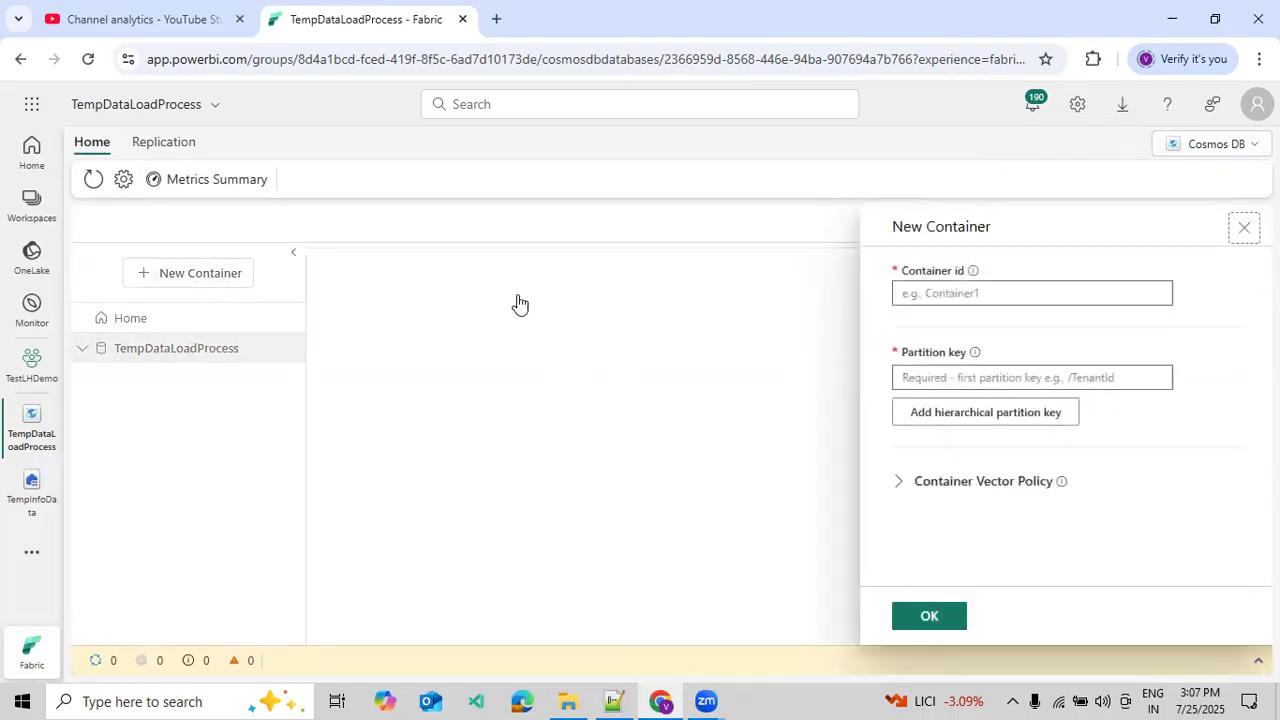
pyautogui.click(948, 295)
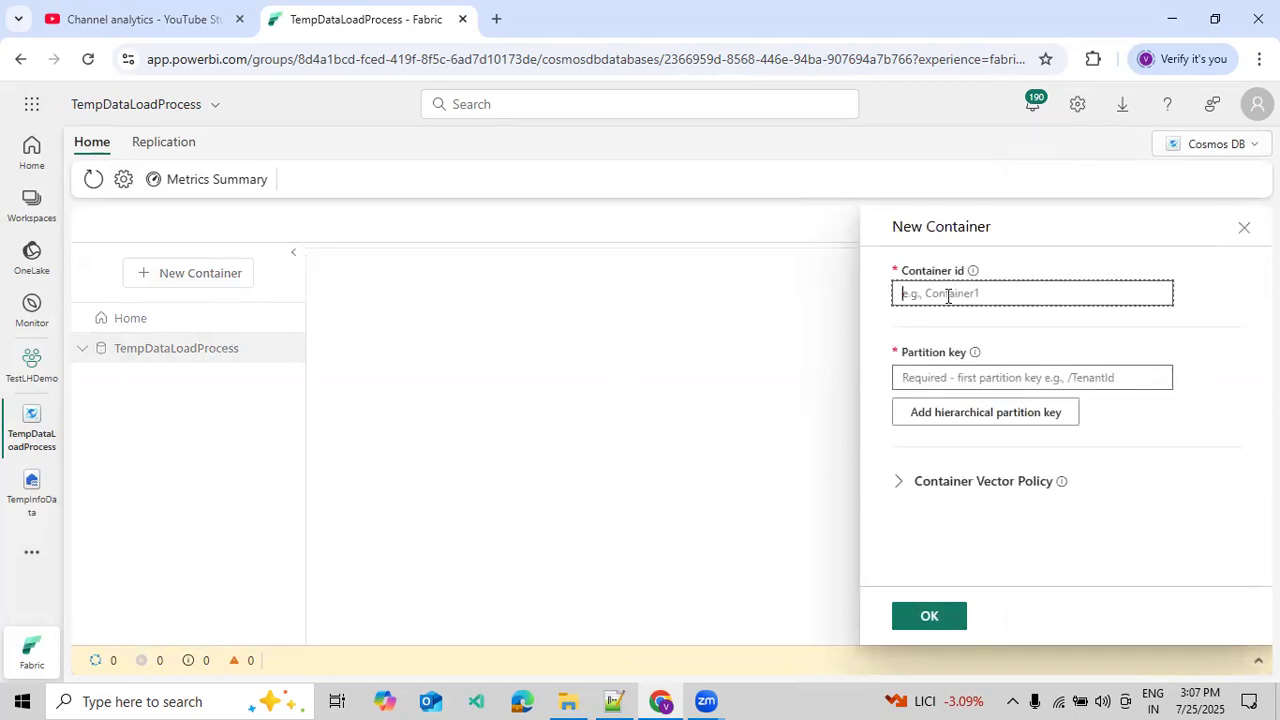
pyautogui.write('S')
pyautogui.press('BackSpace')
pyautogui.write('SalesData')
pyautogui.click(948, 378)
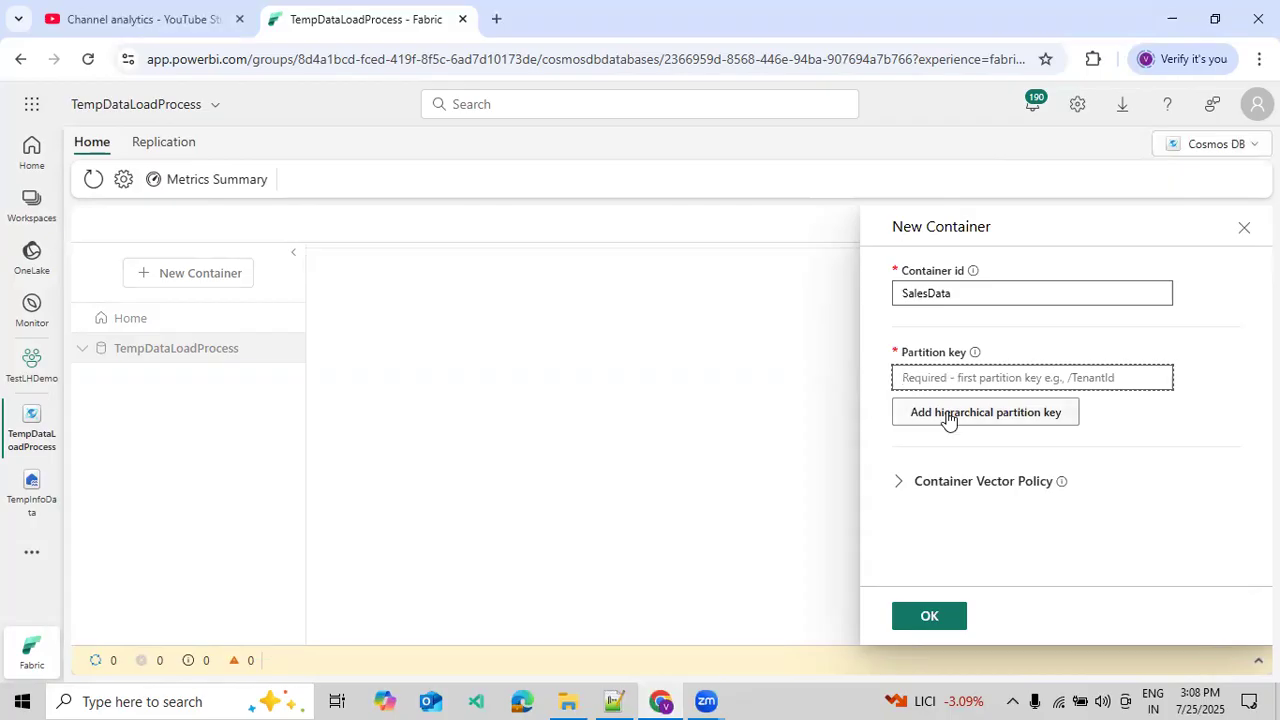
pyautogui.click(943, 411)
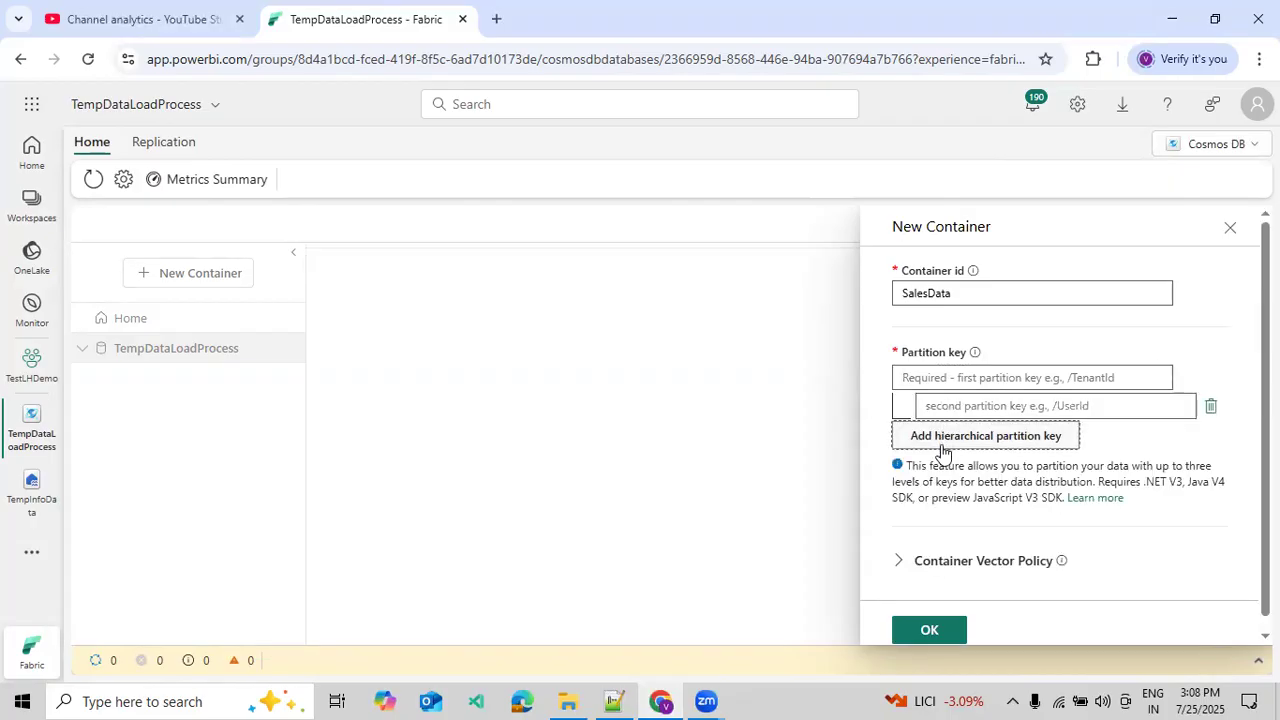
pyautogui.click(943, 448)
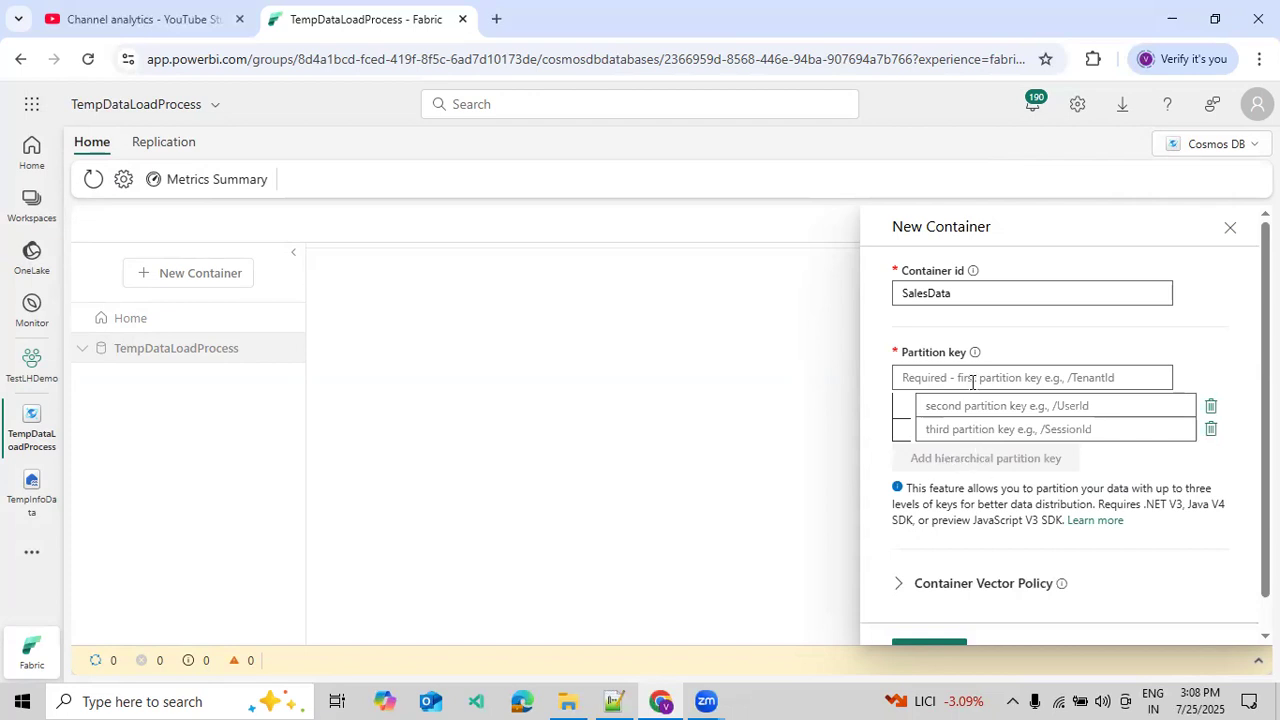
pyautogui.click(981, 432)
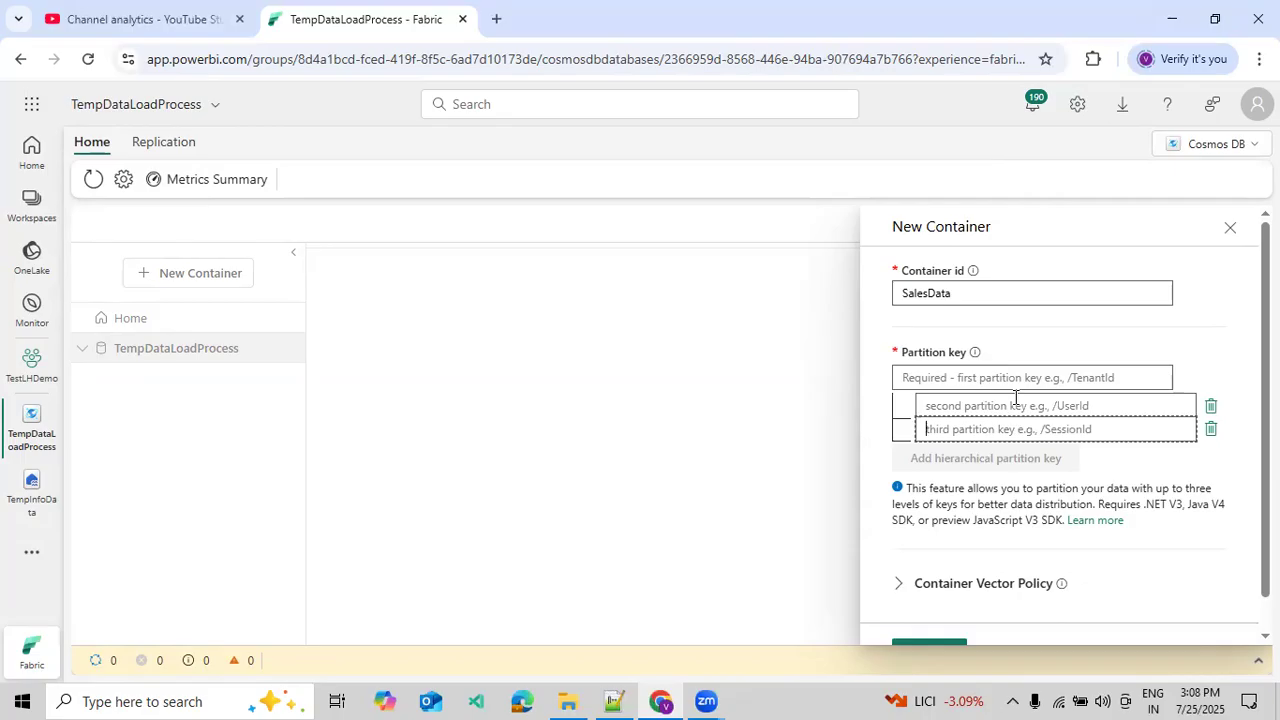
pyautogui.click(1075, 378)
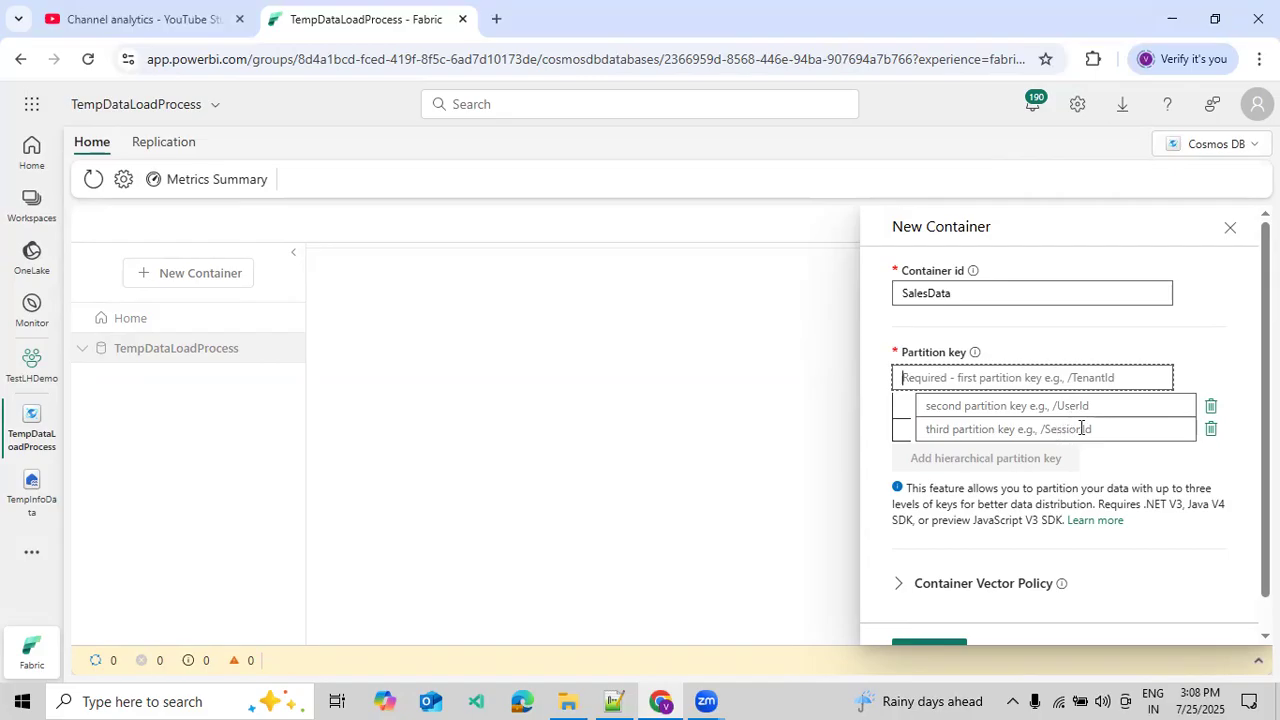
pyautogui.click(1208, 430)
pyautogui.click(1206, 410)
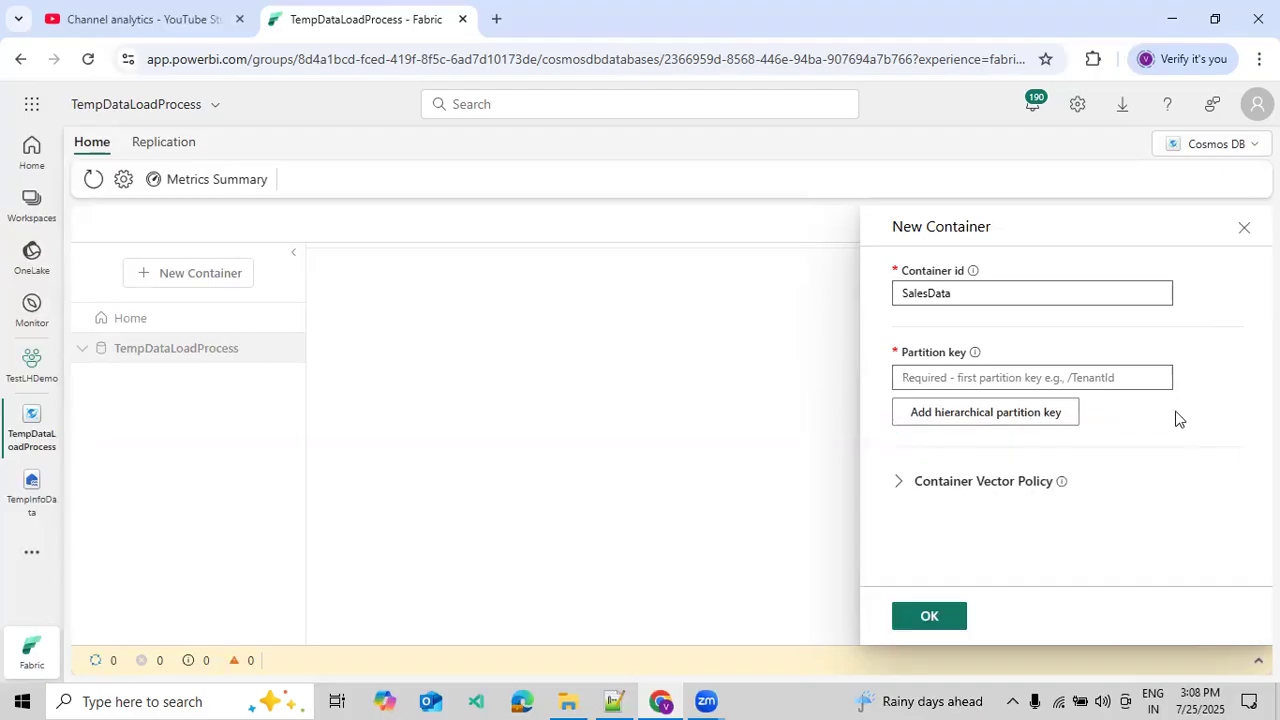
# Set the partition key to /CustomerId and create the container.
pyautogui.click(1096, 378)
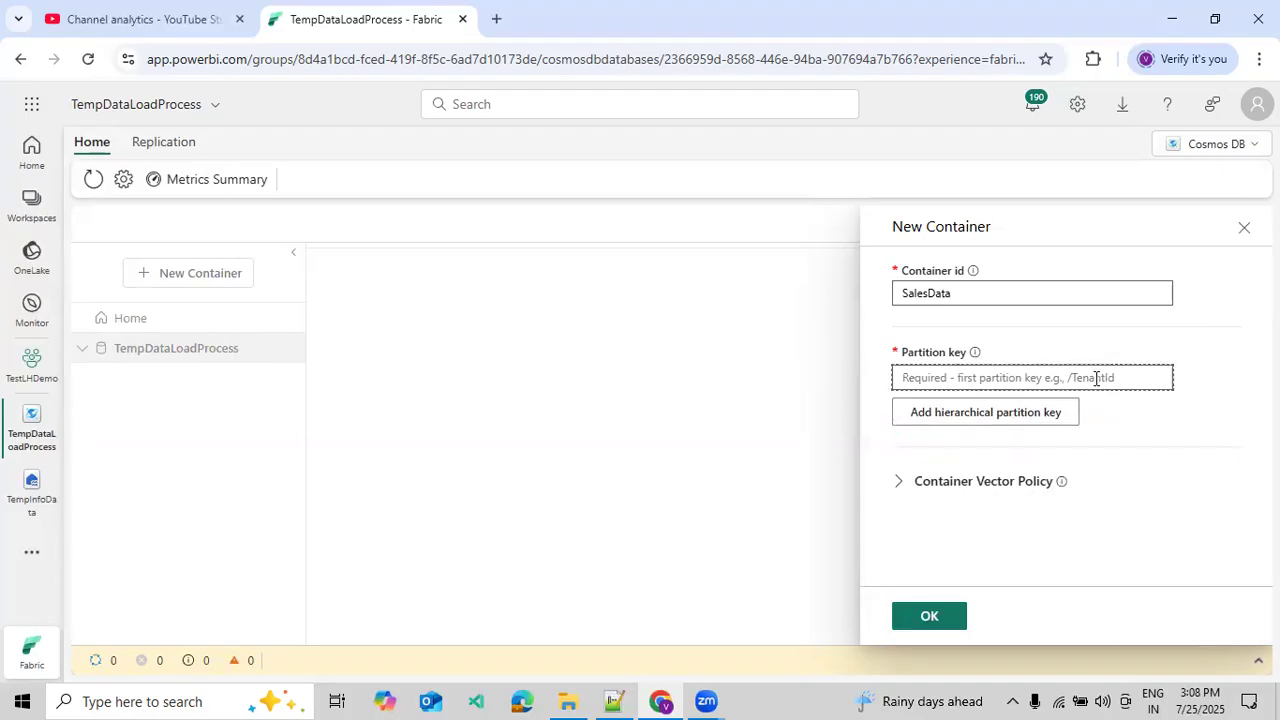
pyautogui.write('/Custom')
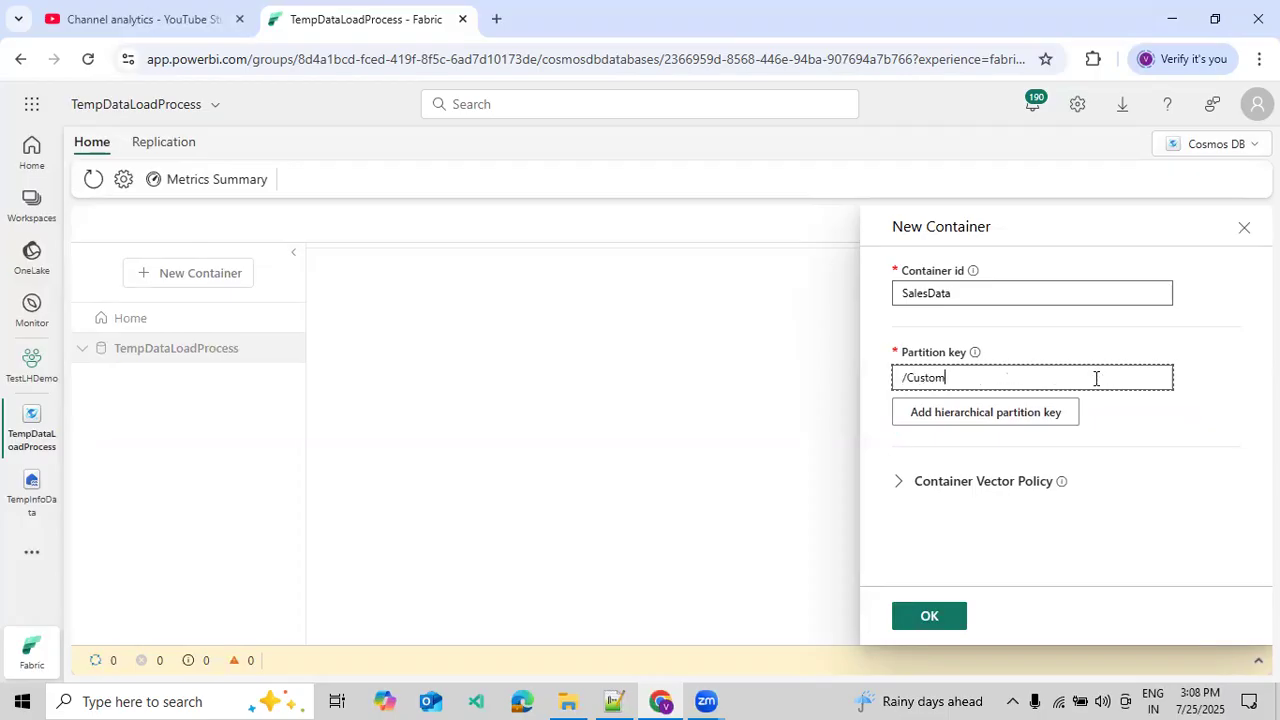
pyautogui.write('erId')
pyautogui.click(938, 617)
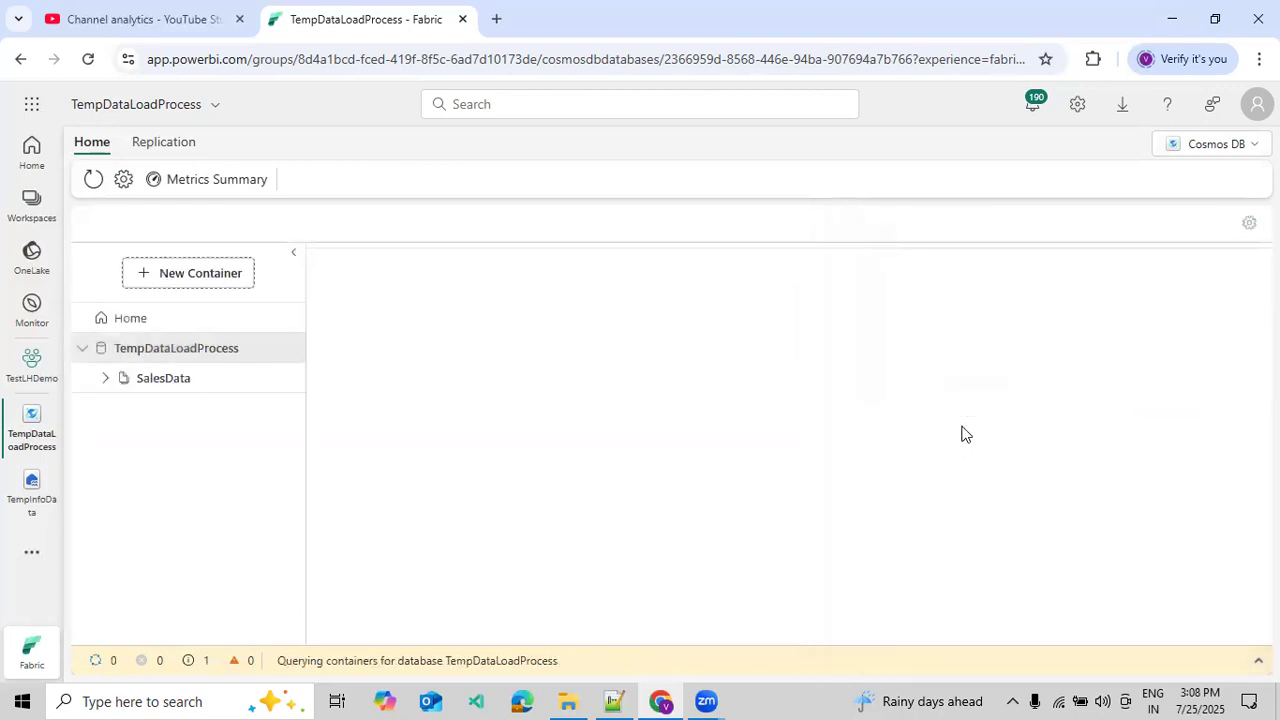
# Open the items of the SalesData container and widen the item list to fit the full /CustomerId column heading.
pyautogui.click(190, 386)
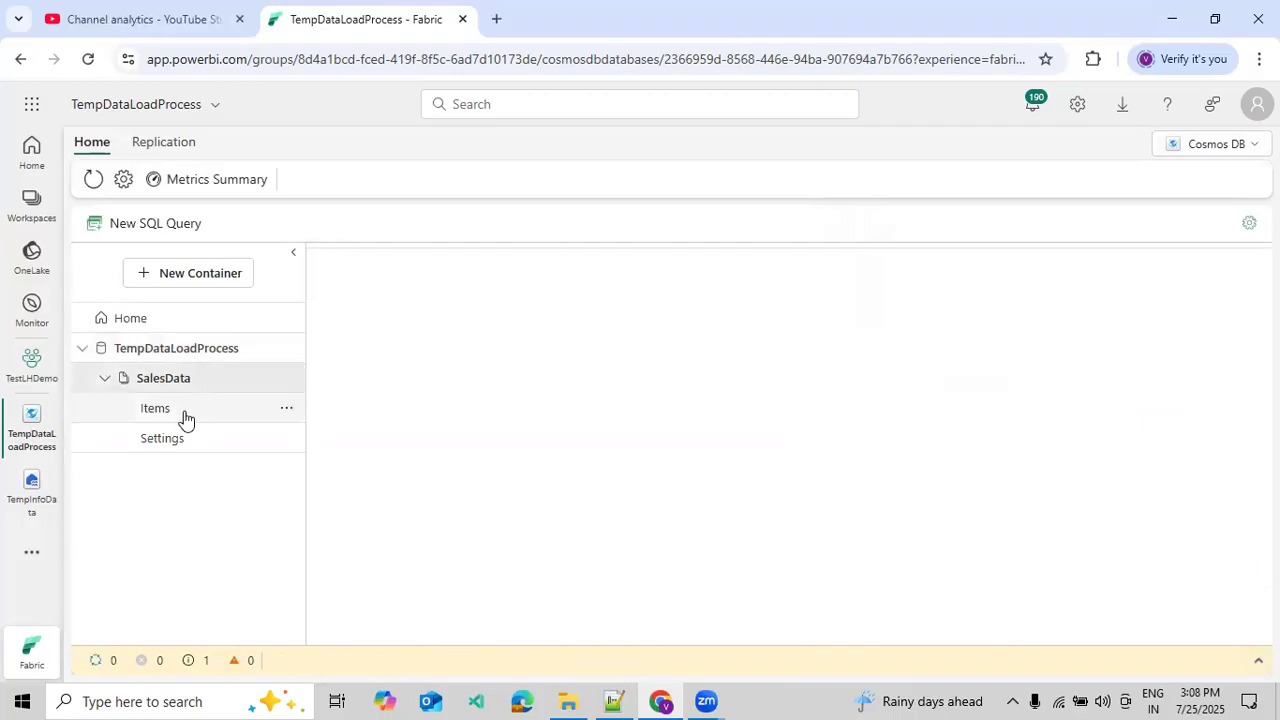
pyautogui.click(186, 419)
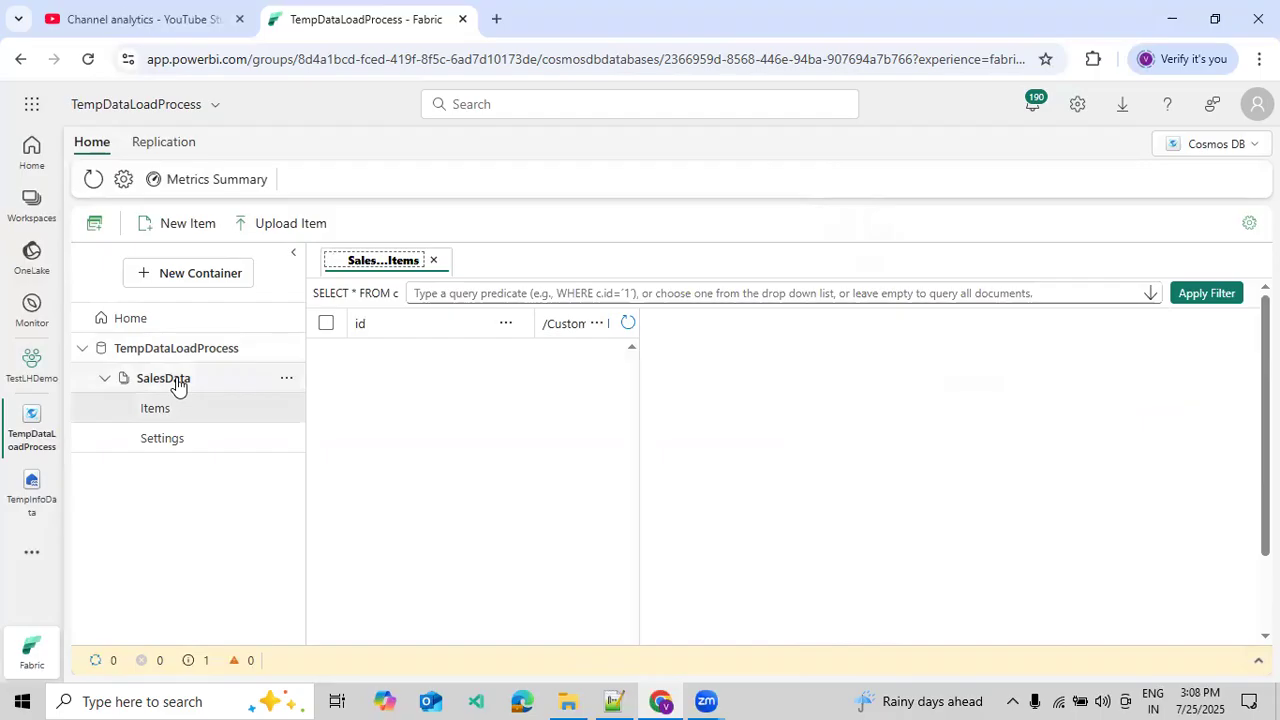
pyautogui.click(175, 383)
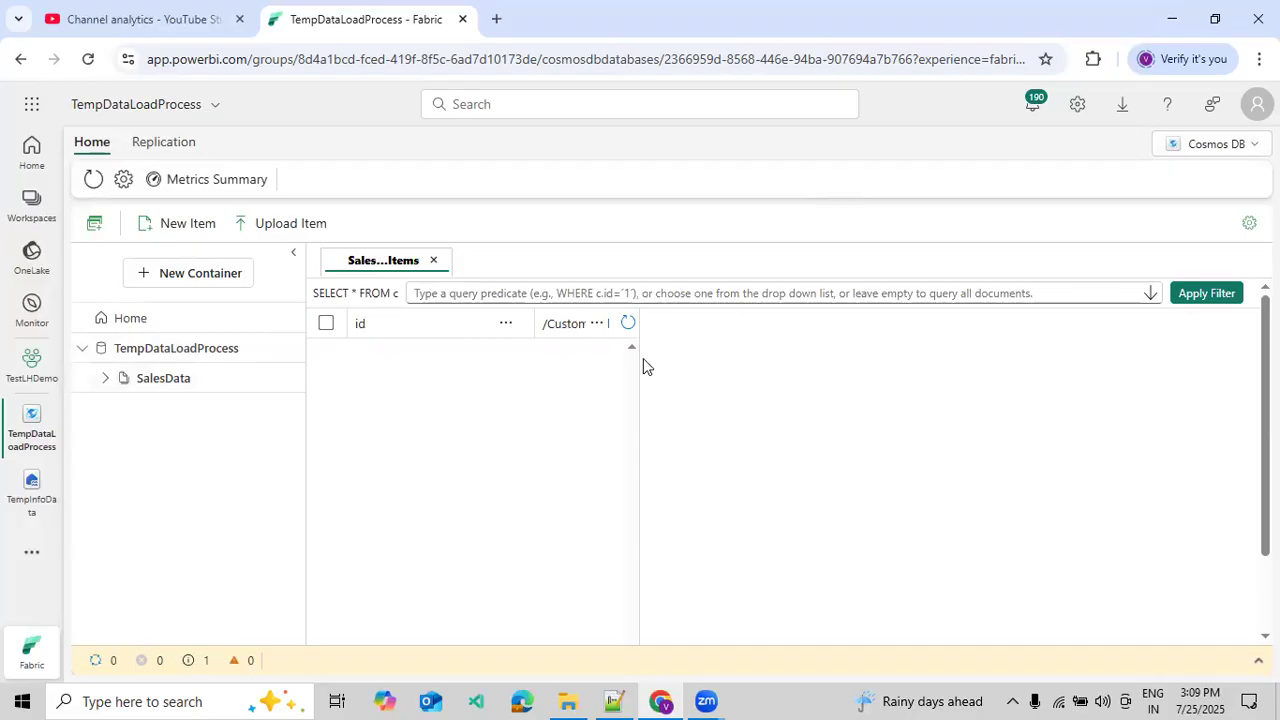
pyautogui.moveTo(638, 360); pyautogui.dragTo(774, 362)
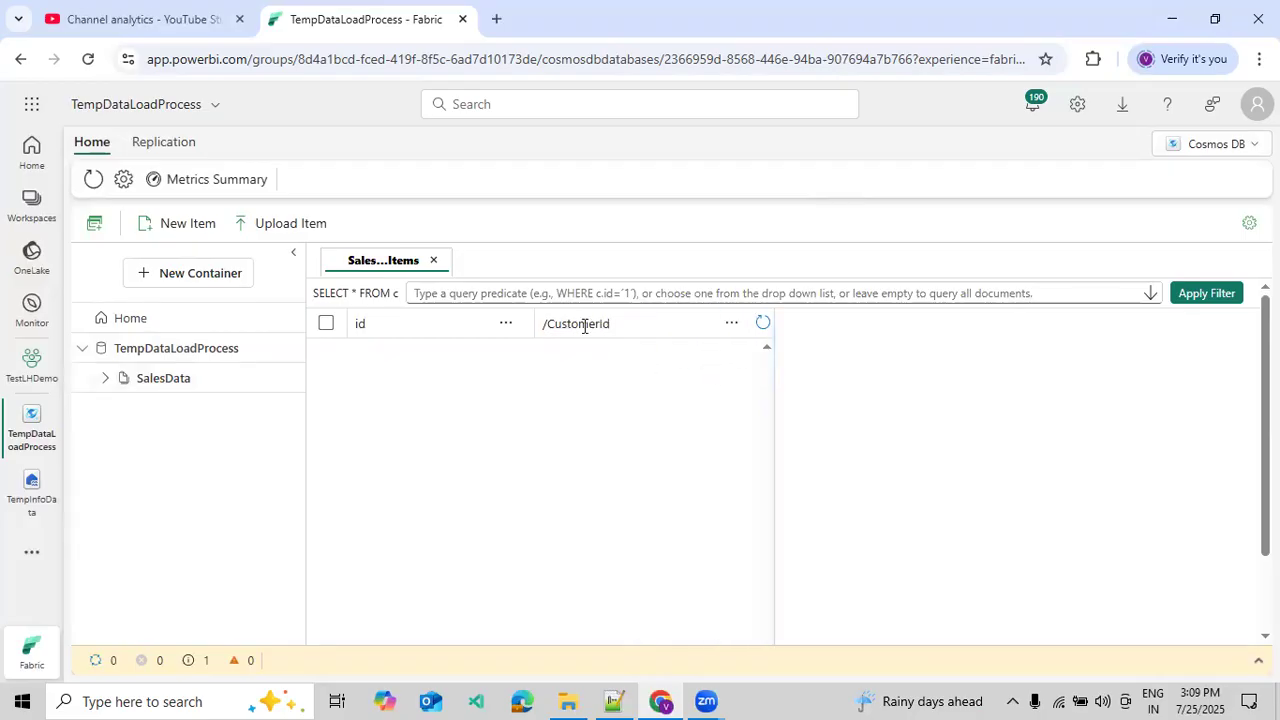
# View the SalesData container's items and its settings.
pyautogui.click(105, 380)
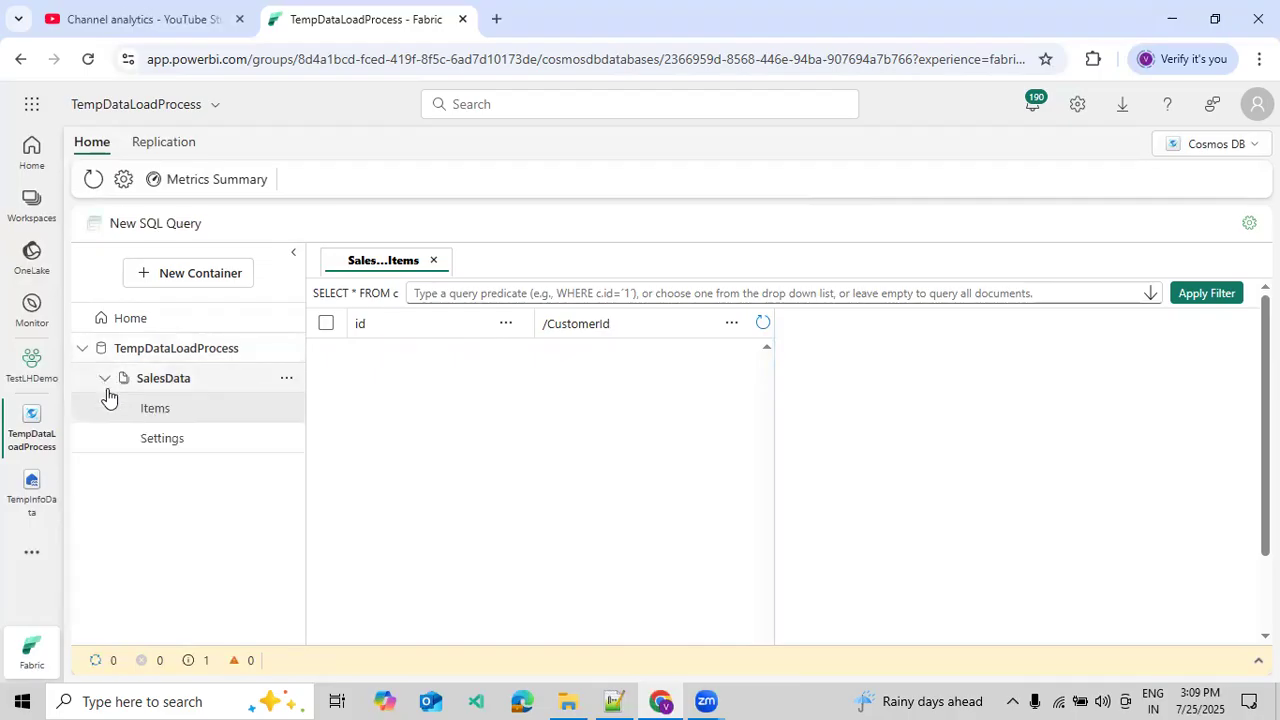
pyautogui.click(148, 412)
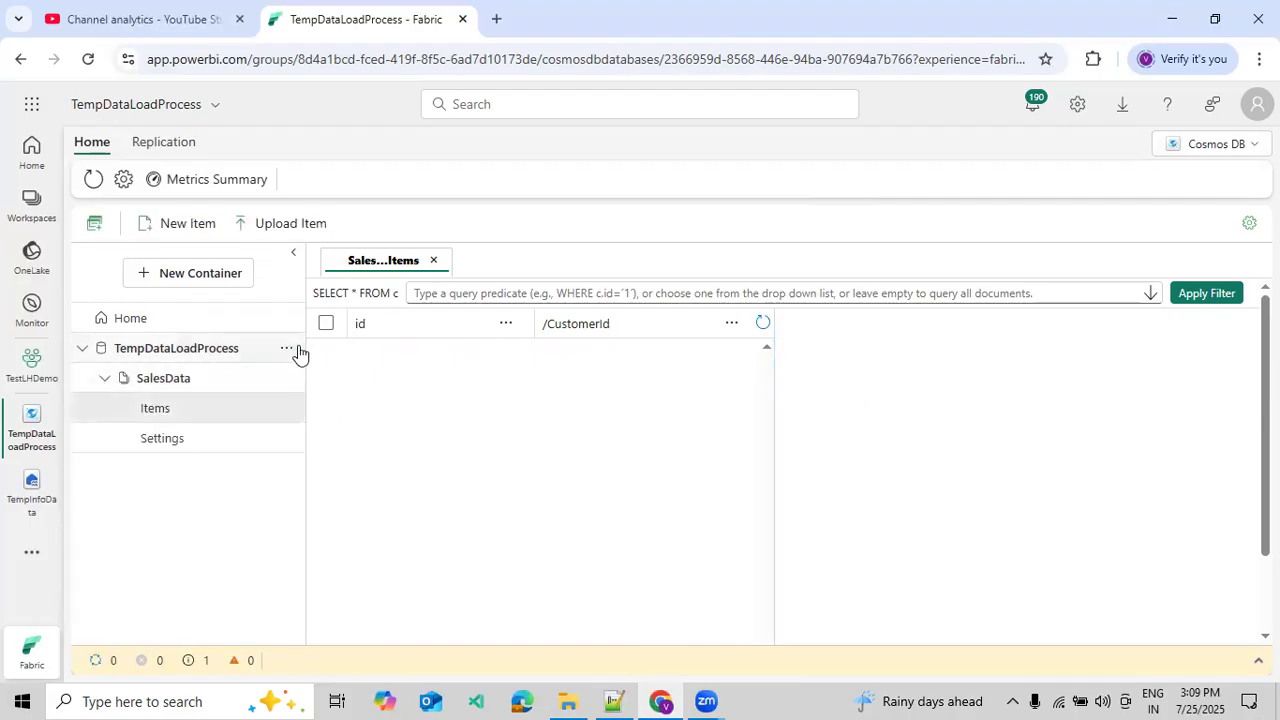
pyautogui.click(189, 439)
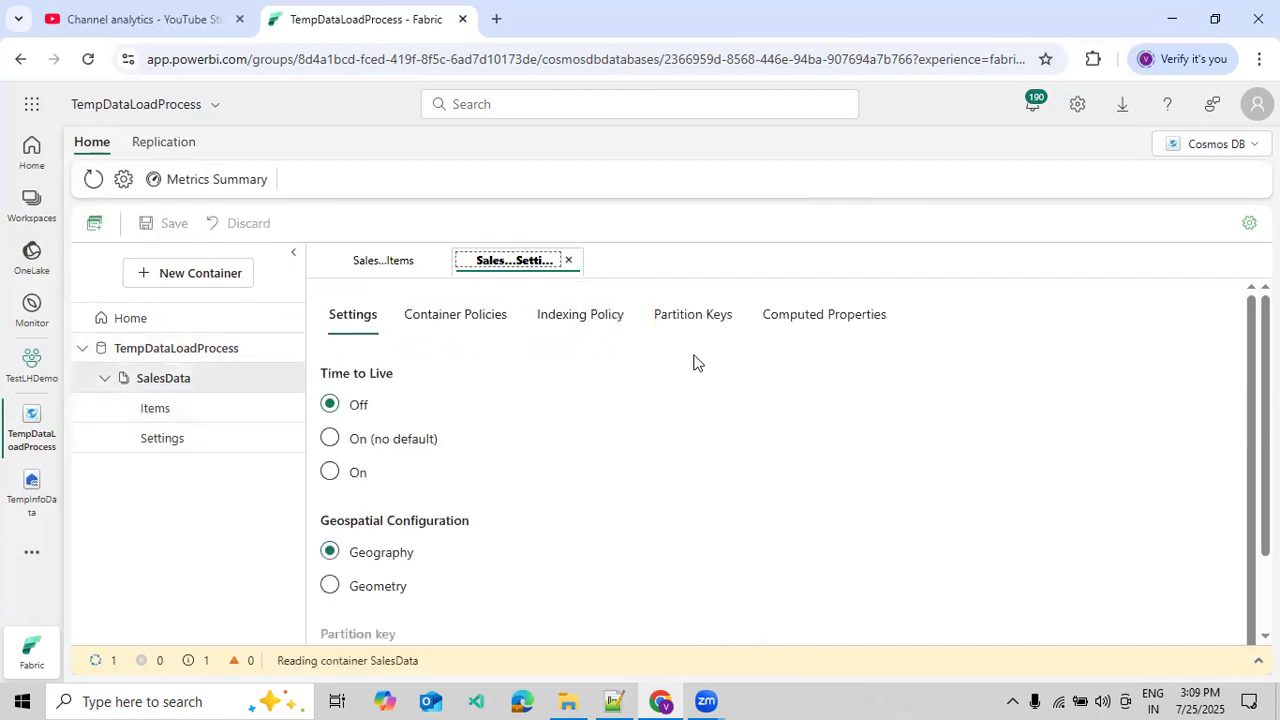
pyautogui.click(184, 410)
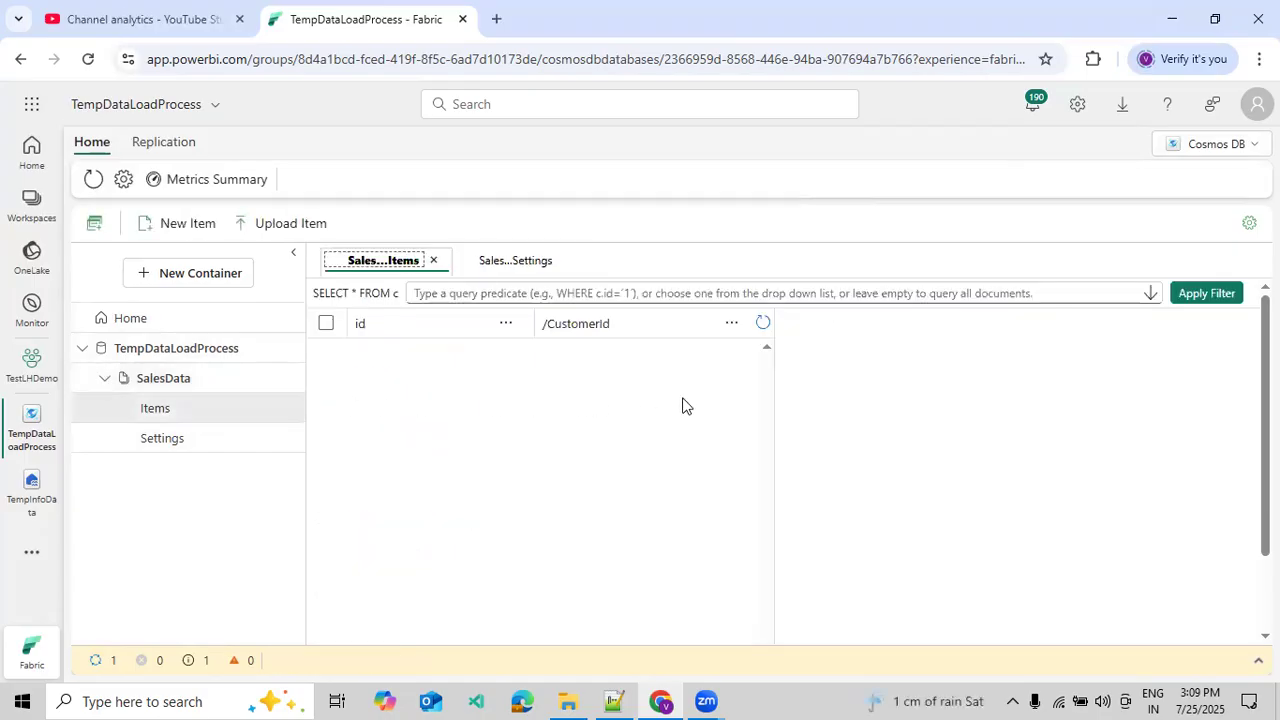
pyautogui.click(178, 228)
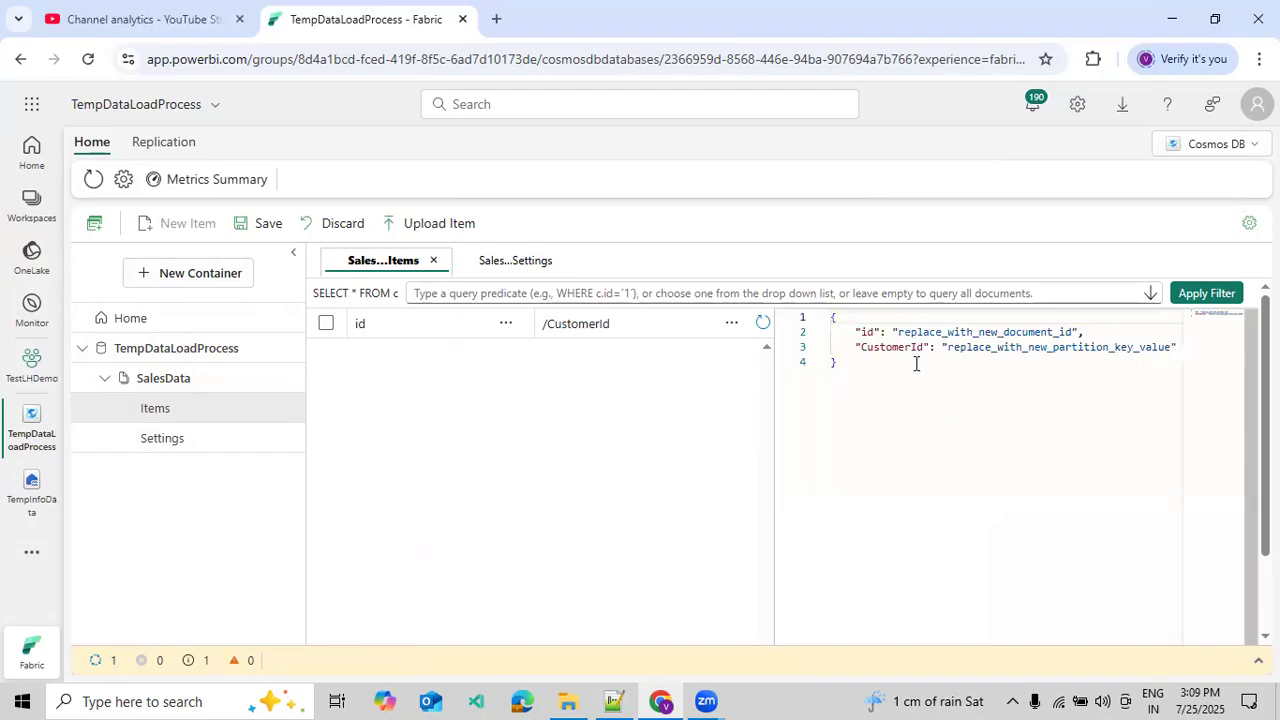
pyautogui.doubleClick(908, 346)
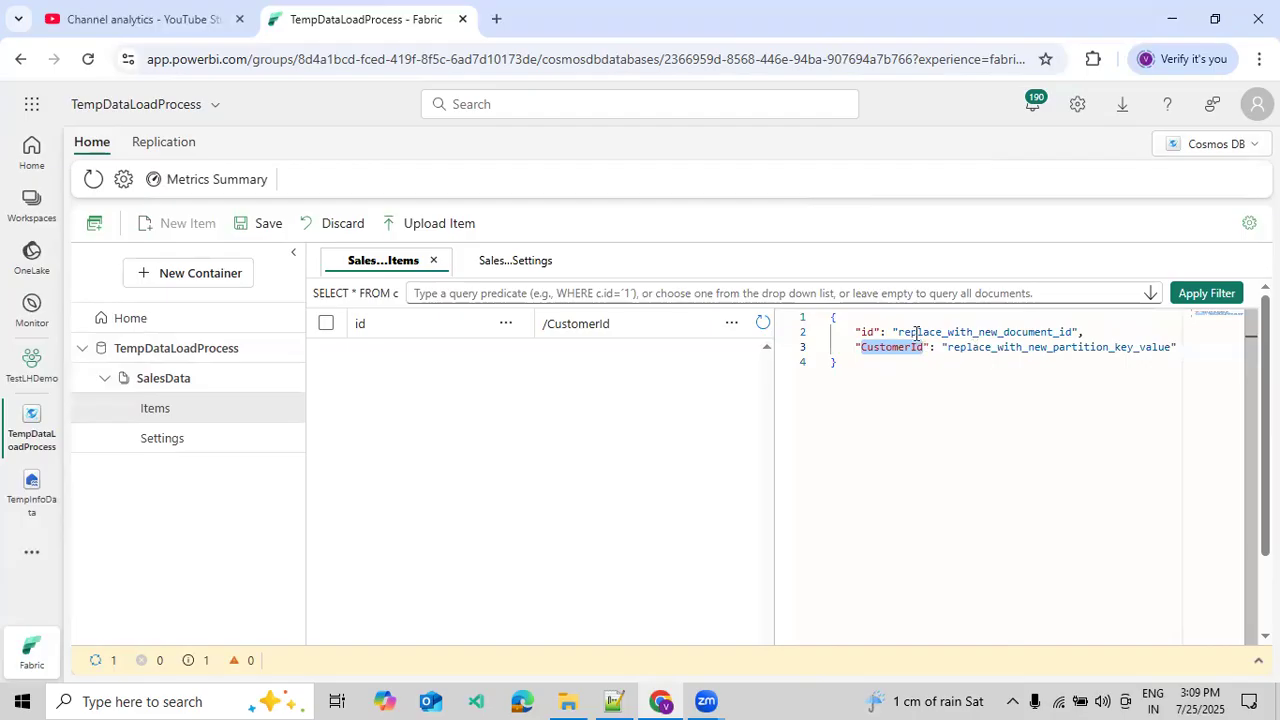
pyautogui.doubleClick(976, 331)
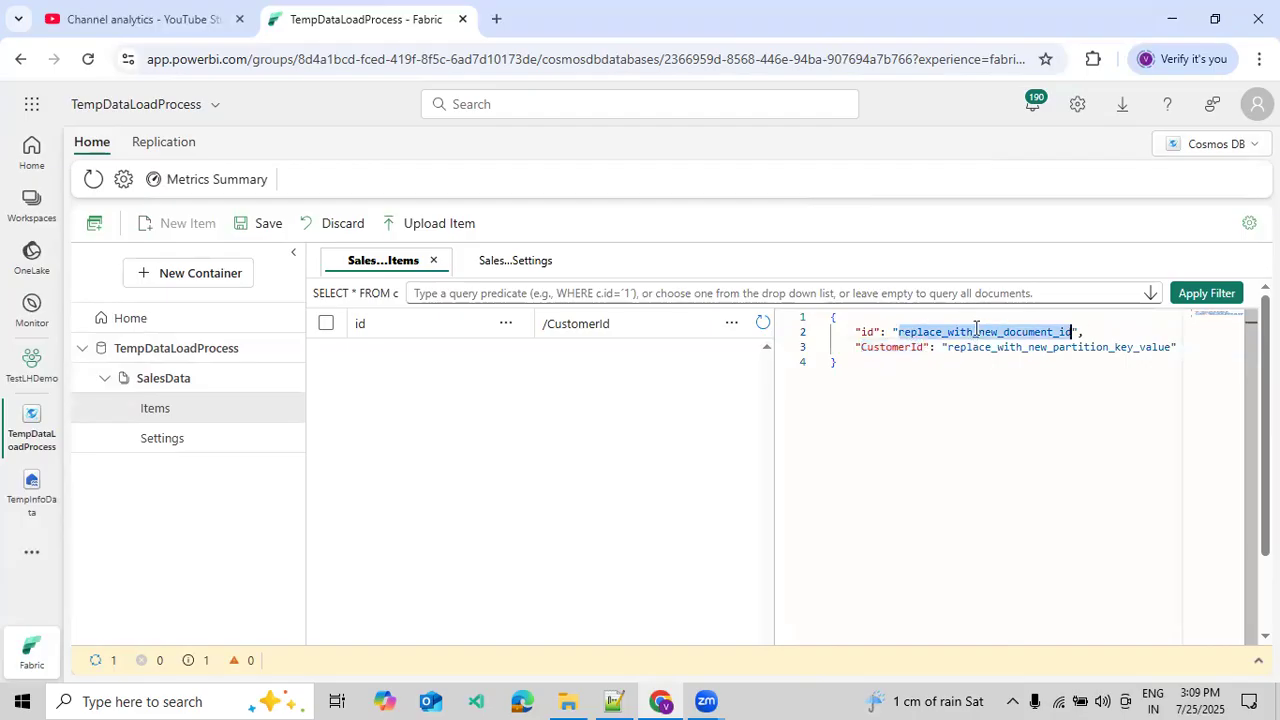
pyautogui.doubleClick(1008, 346)
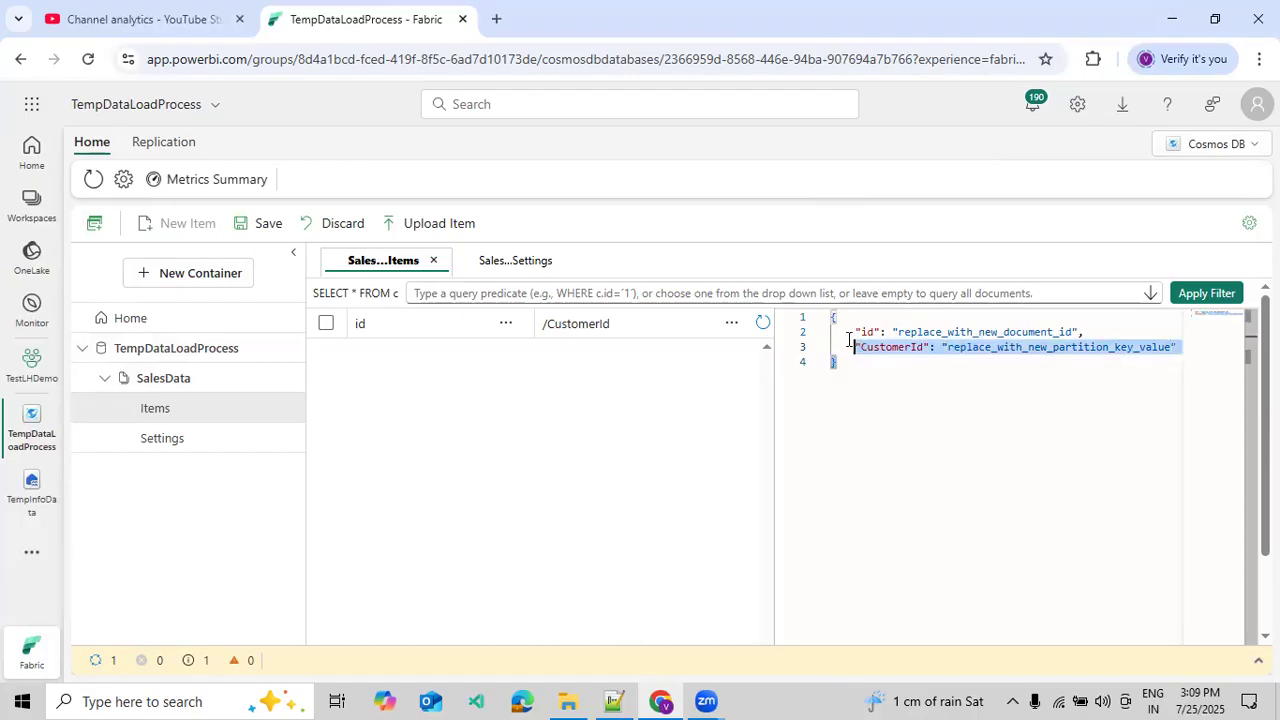
pyautogui.hotkey('ctrl', 'a')
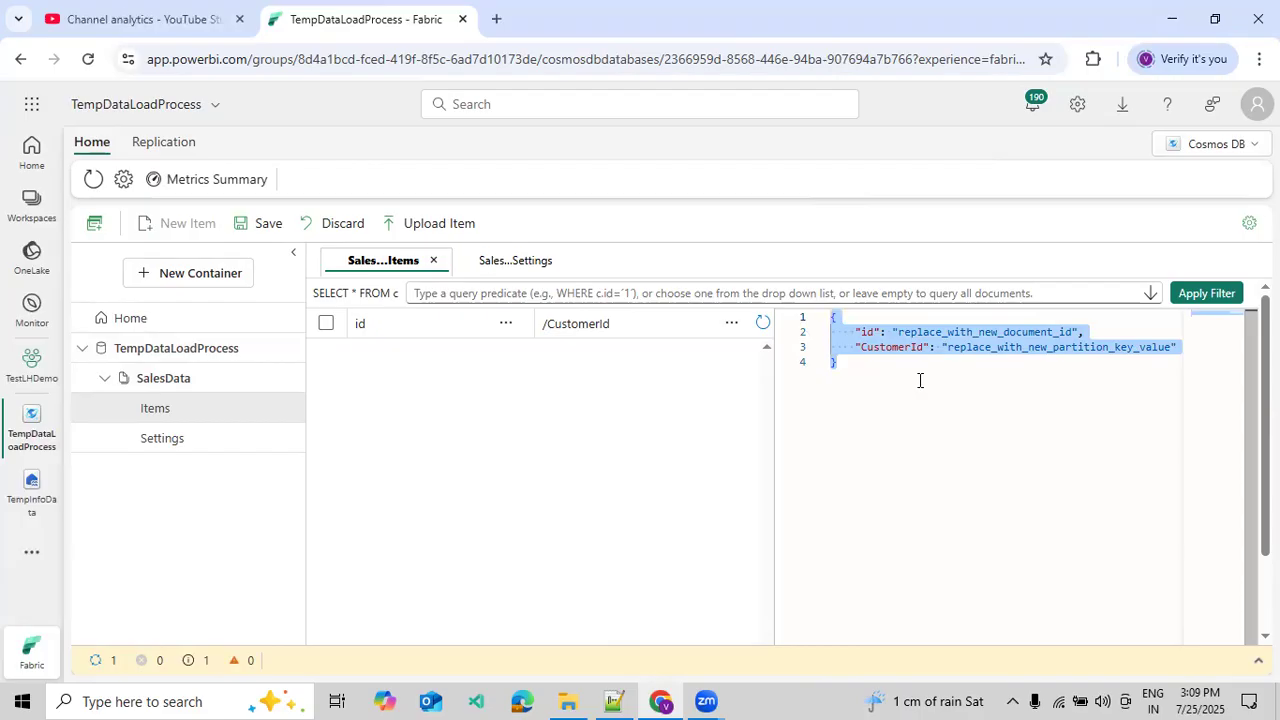
pyautogui.click(433, 260)
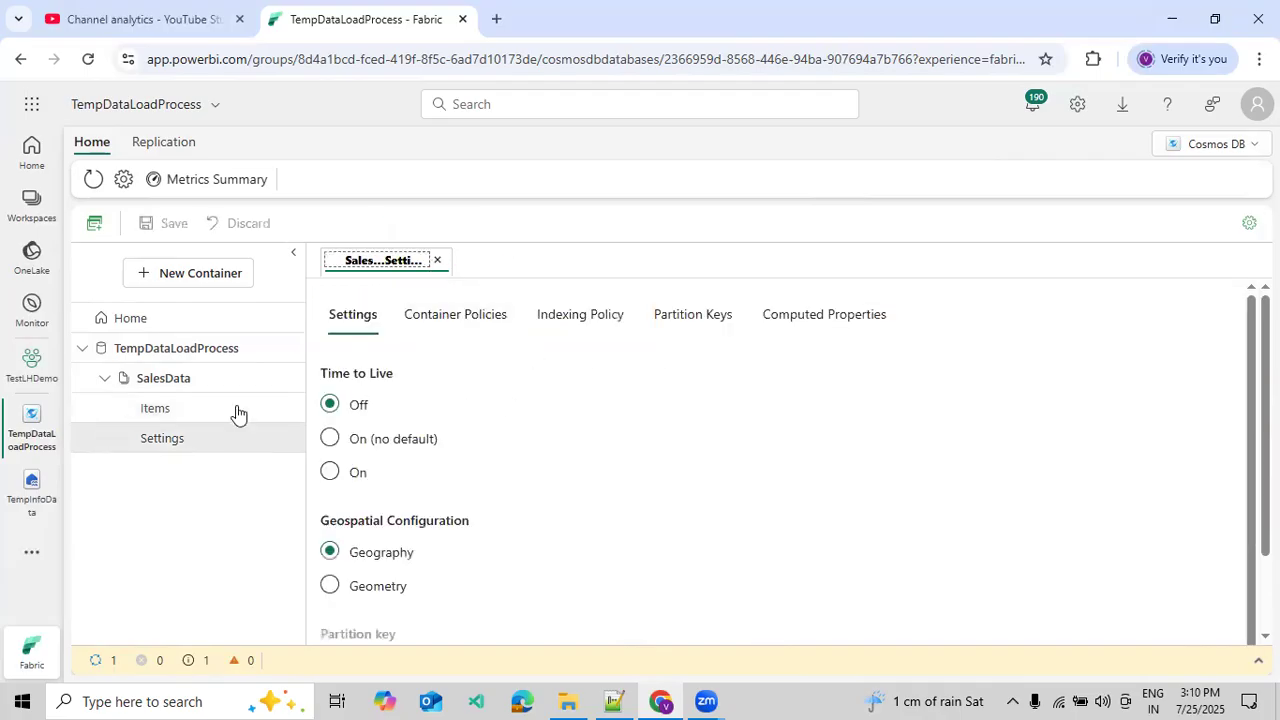
# Open a new SQL query for SalesData and start a new item in the container's items.
pyautogui.click(96, 226)
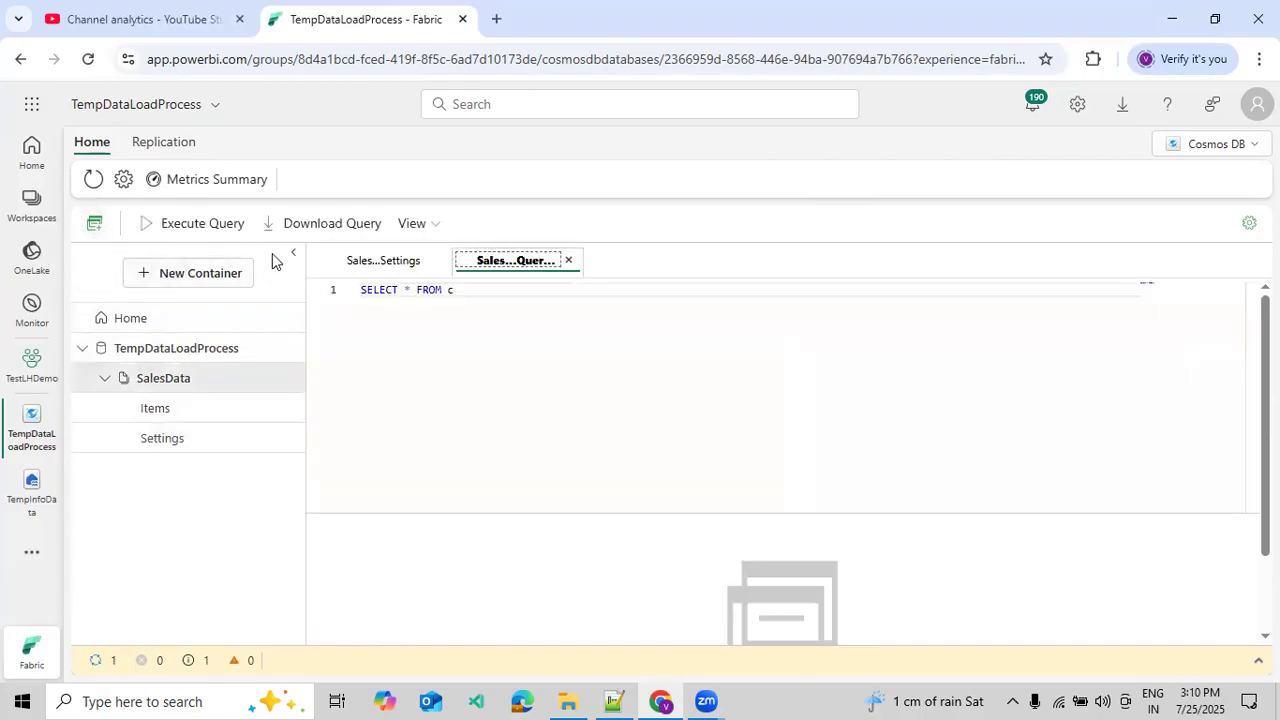
pyautogui.click(240, 412)
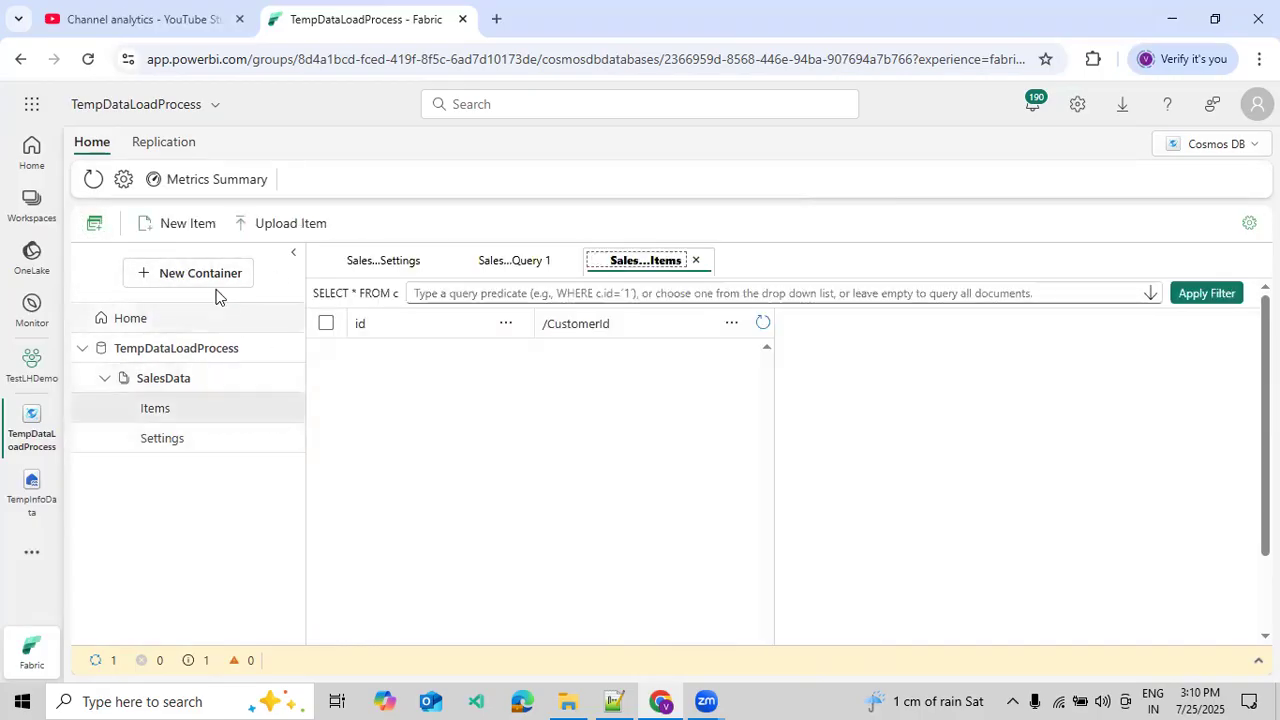
pyautogui.click(191, 228)
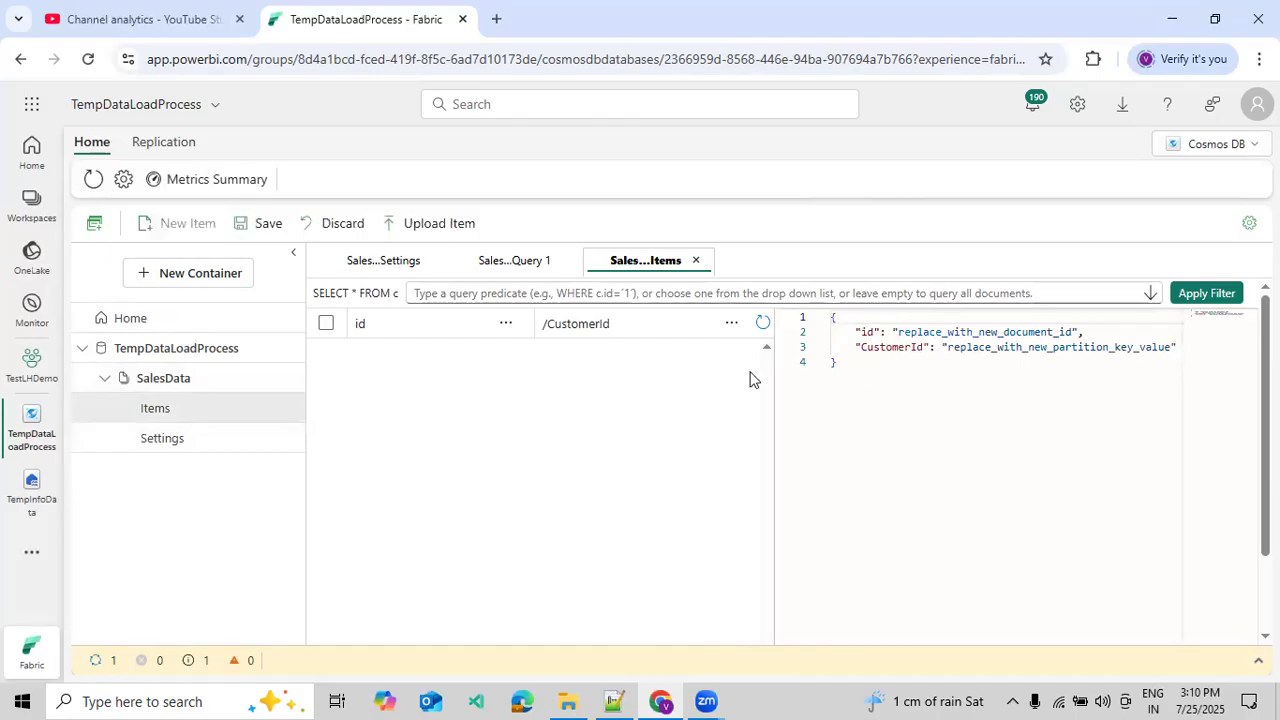
# Switch to File Explorer, open SampleData.json from the Example_1 folder in Notepad++ and copy its entire content.
pyautogui.click(567, 701)
pyautogui.doubleClick(294, 224)
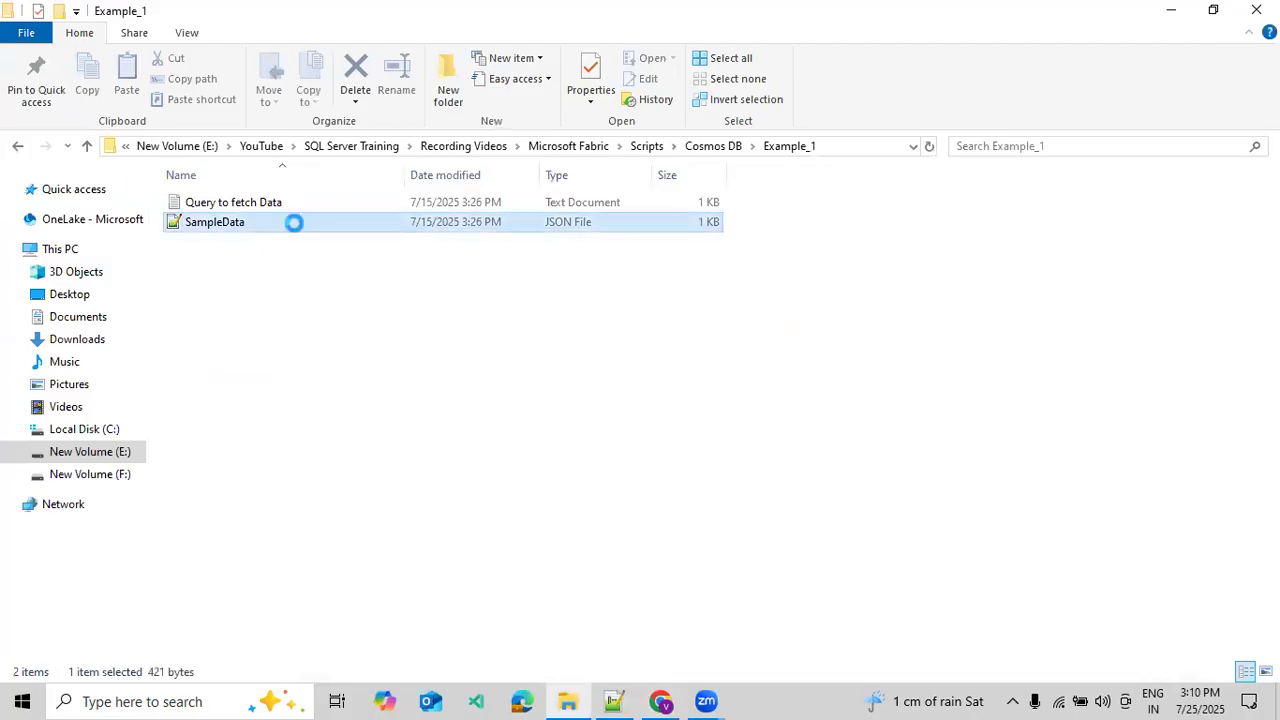
pyautogui.rightClick(294, 222)
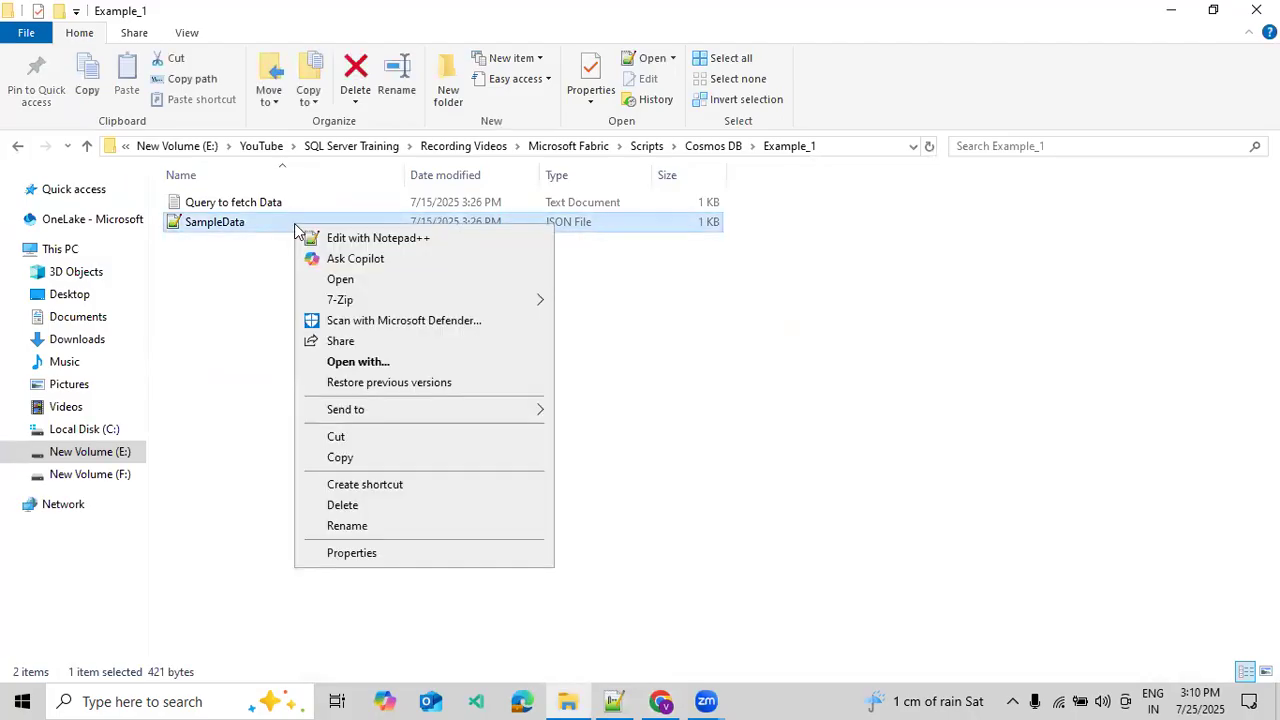
pyautogui.click(330, 238)
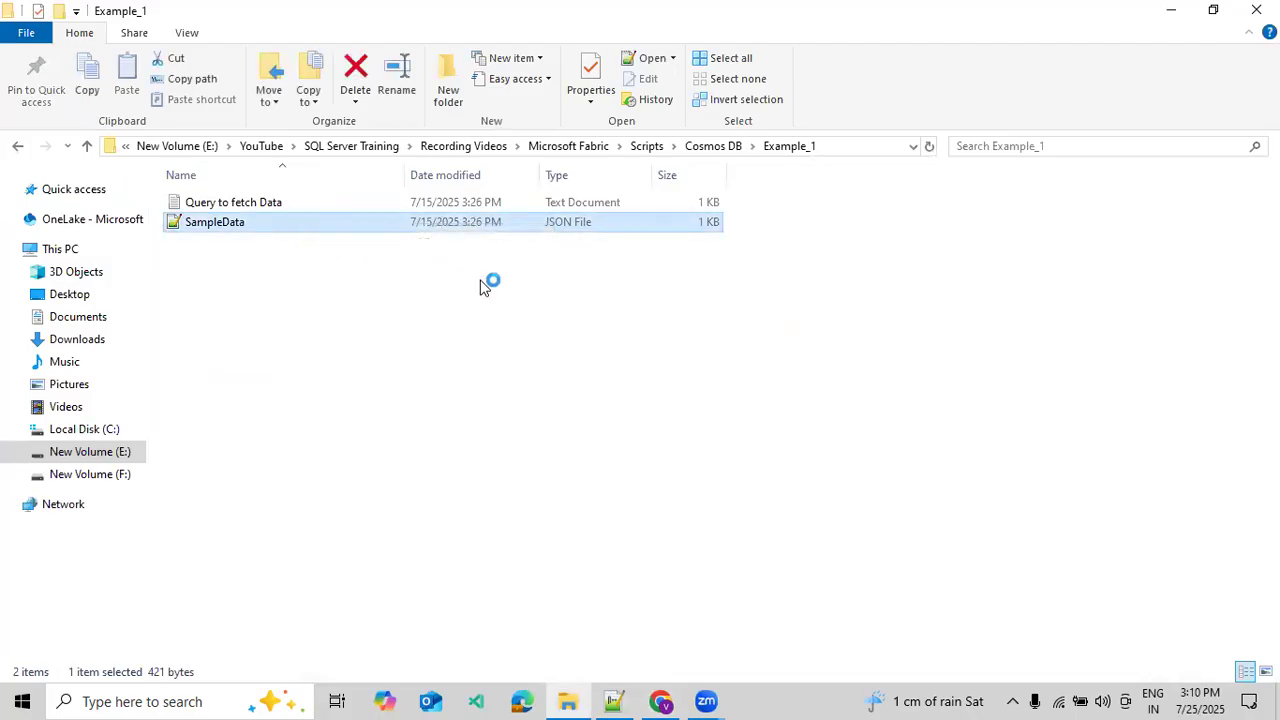
pyautogui.click(730, 320)
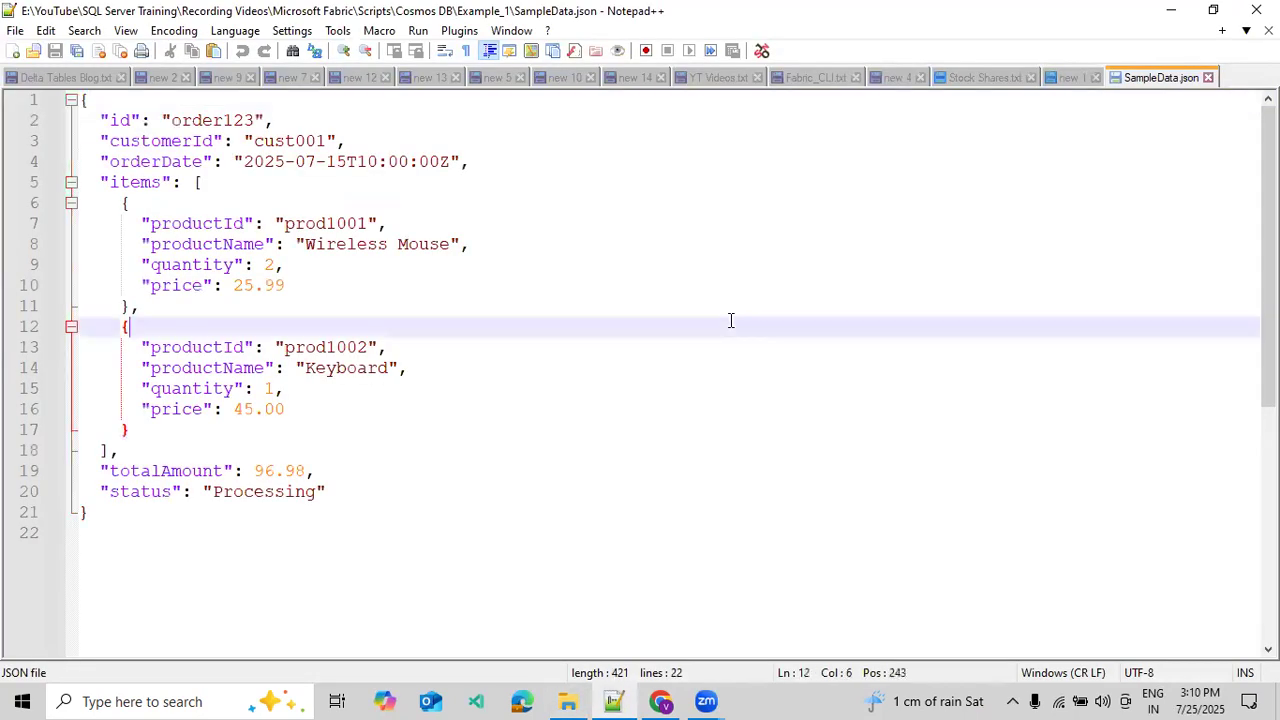
pyautogui.hotkey('ctrl', 'a')
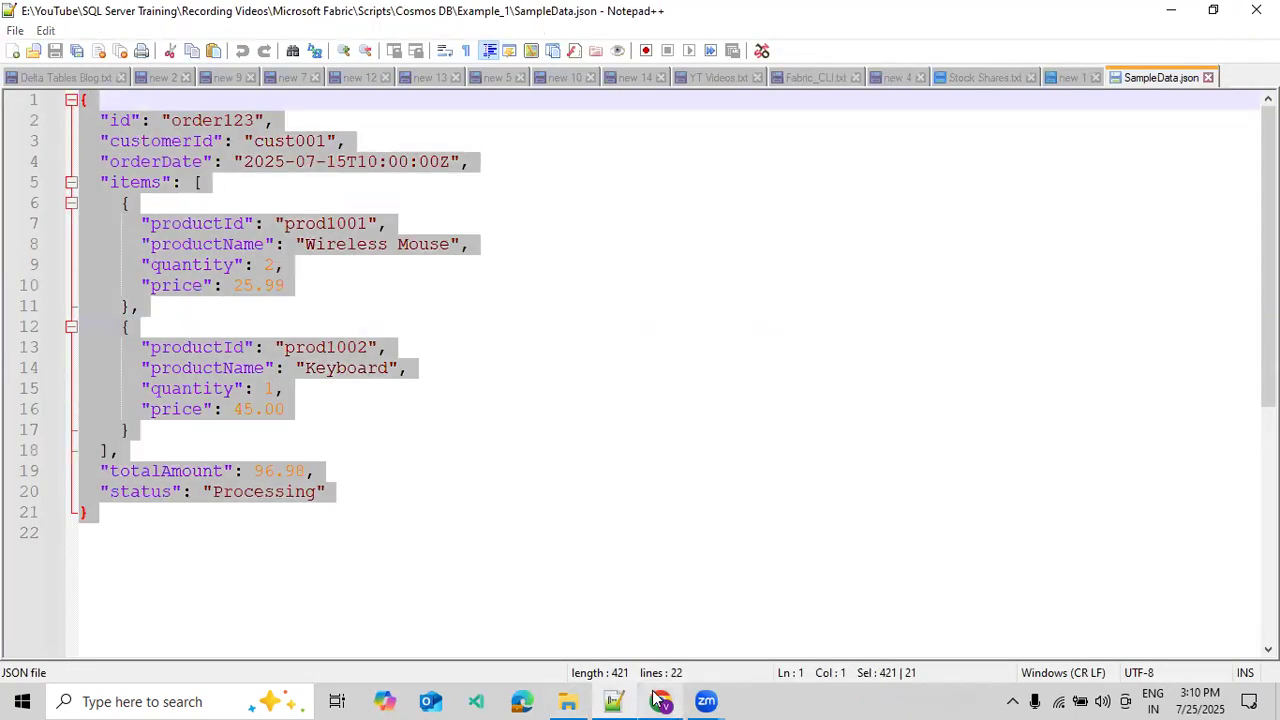
# Return to Fabric in Chrome, replace the new item's template with the copied JSON and save the item.
pyautogui.click(660, 701)
pyautogui.hotkey('ctrl', 'a')
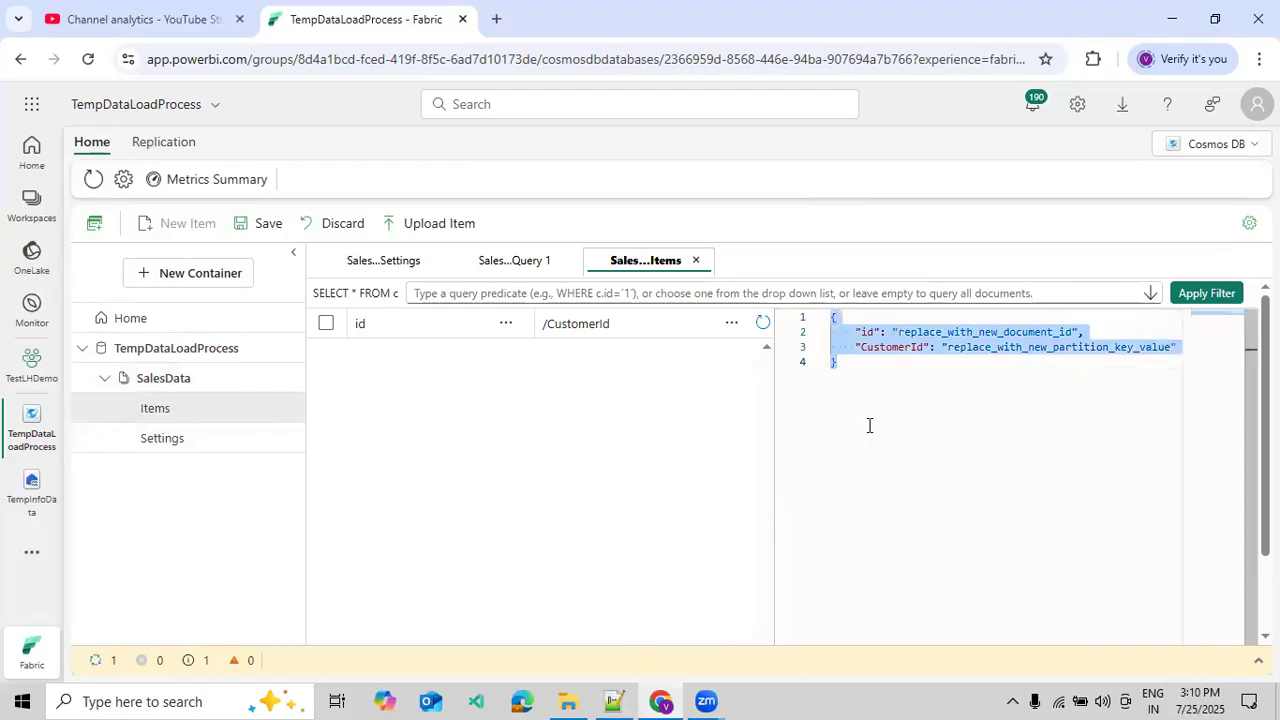
pyautogui.hotkey('ctrl', 'v')
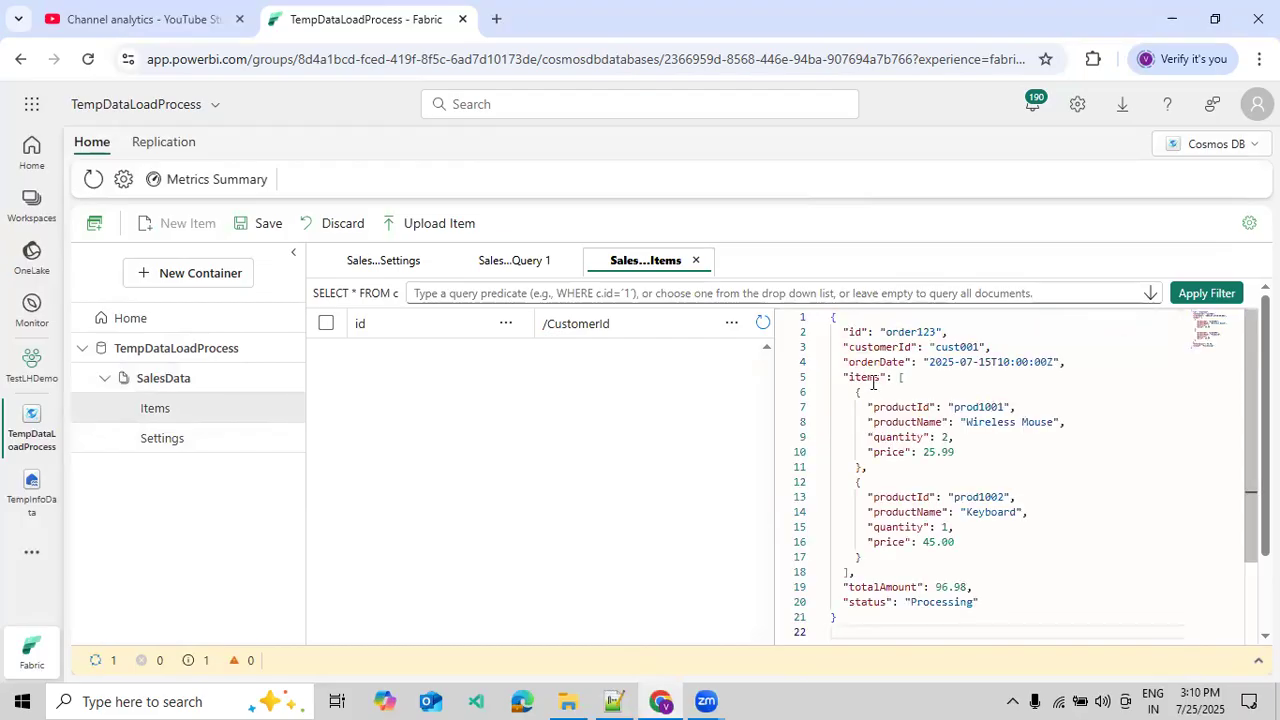
pyautogui.click(257, 223)
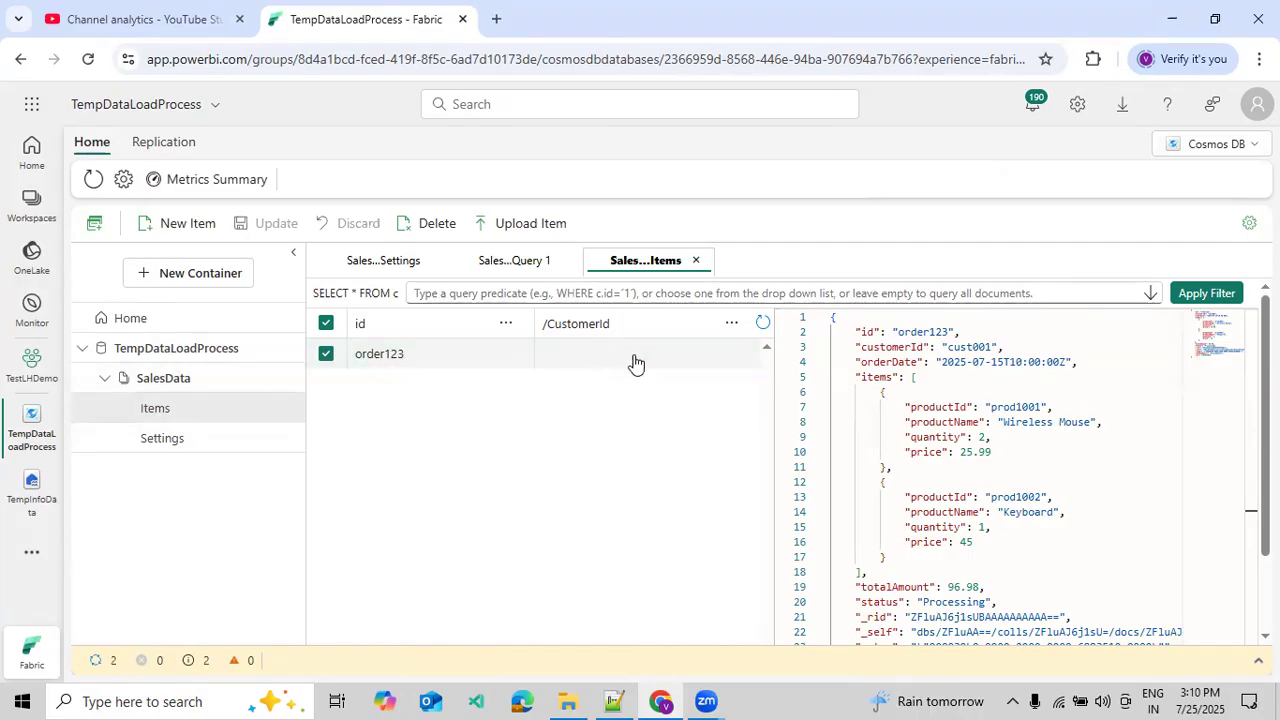
pyautogui.doubleClick(963, 348)
pyautogui.scroll(-3, 966, 400)
pyautogui.scroll(3, 966, 400)
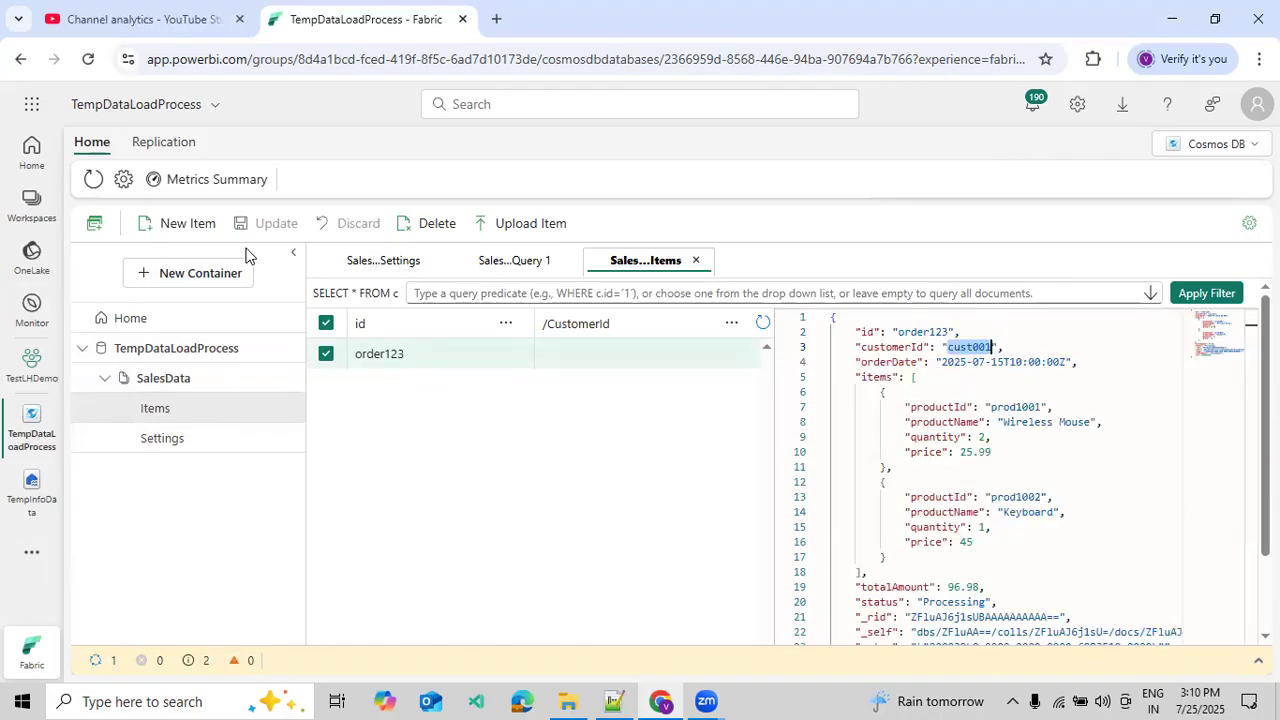
# Start another item from the copied sample JSON and rename its customerId key to CustomerId.
pyautogui.click(188, 224)
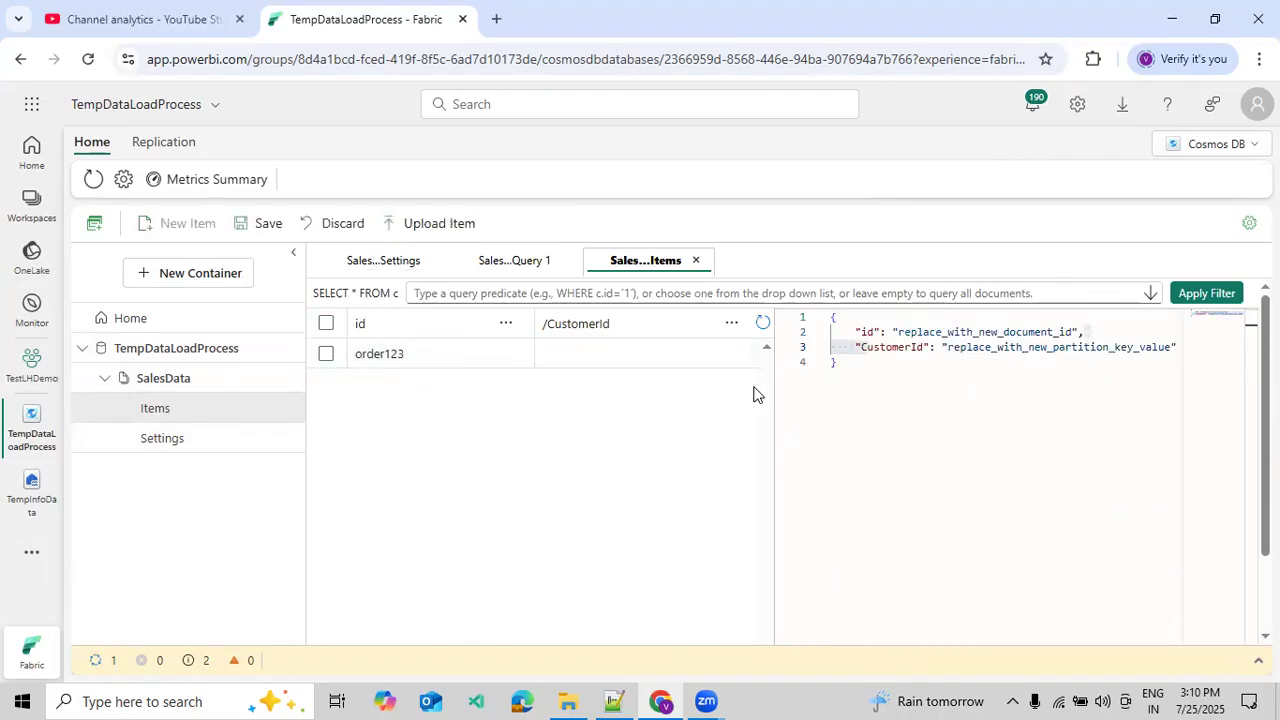
pyautogui.click(852, 363)
pyautogui.hotkey('ctrl', 'a')
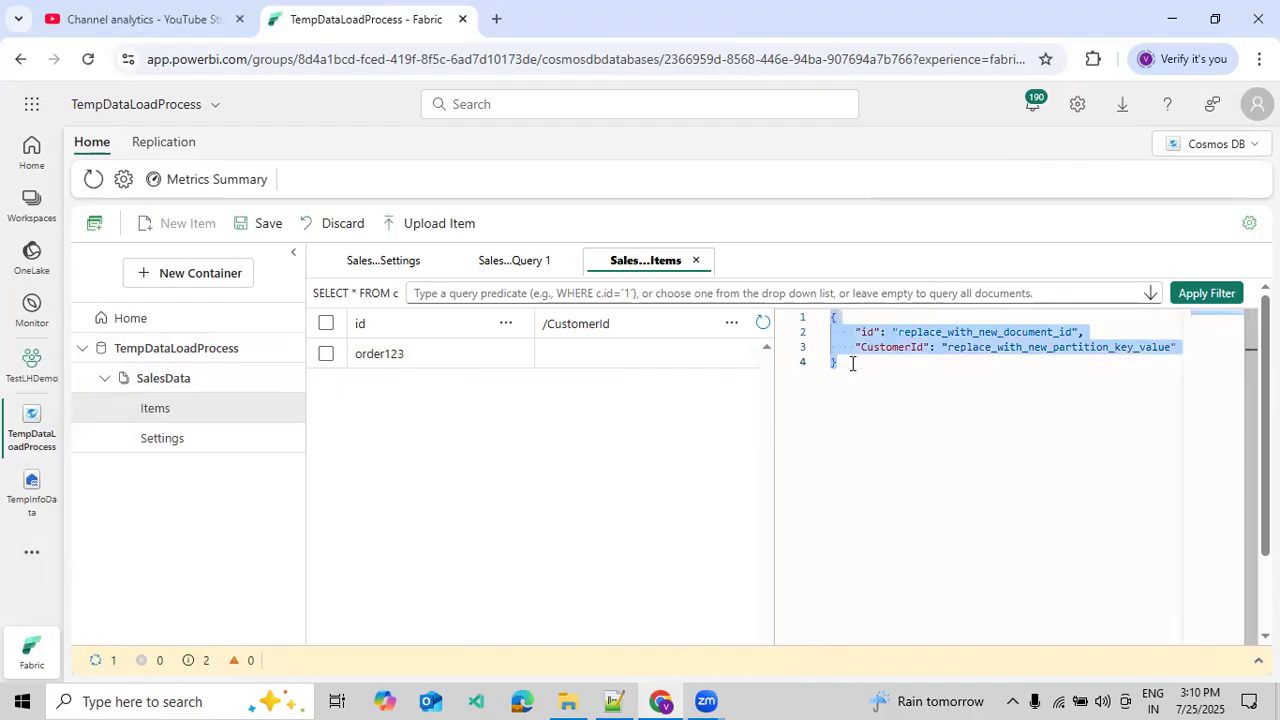
pyautogui.hotkey('ctrl', 'v')
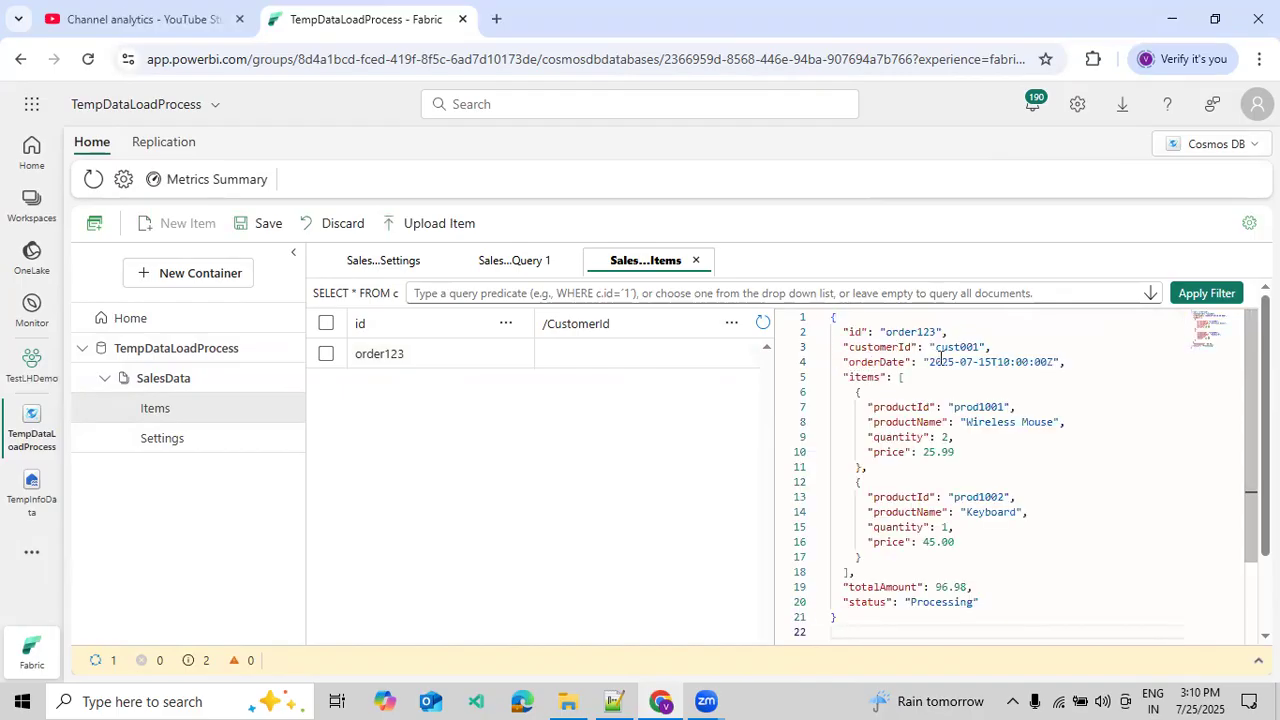
pyautogui.click(855, 345)
pyautogui.press('BackSpace')
pyautogui.write('C')
# Replace the new item's id with a different order number and save the item.
pyautogui.doubleClick(918, 334)
pyautogui.write('or')
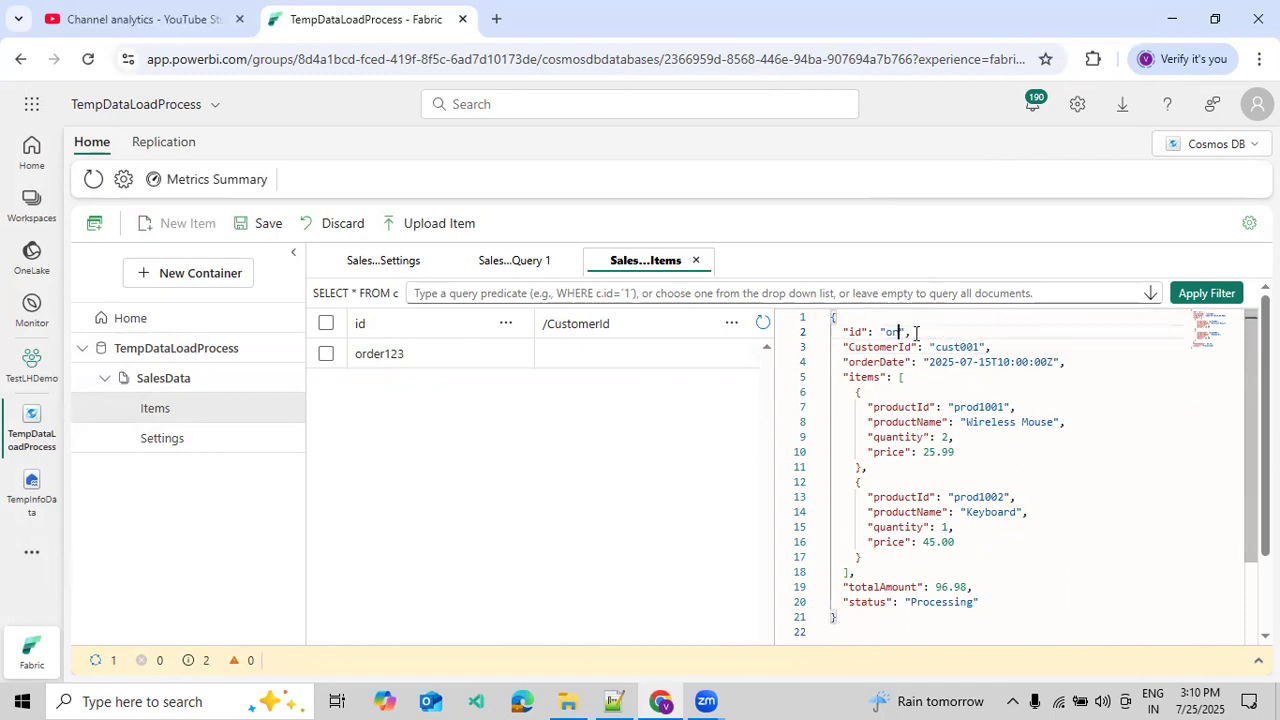
pyautogui.write('der343')
pyautogui.click(250, 226)
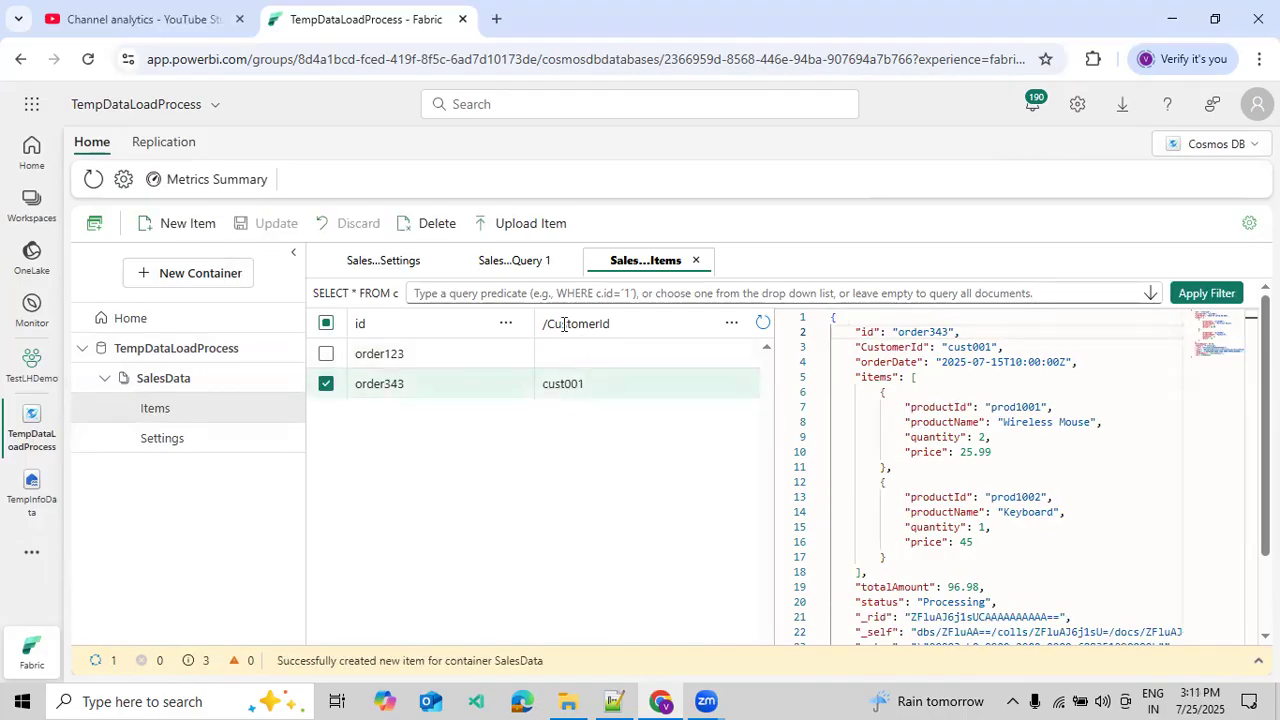
# Try to update the first SalesData item with its customerId key renamed to CustomerId.
pyautogui.click(587, 362)
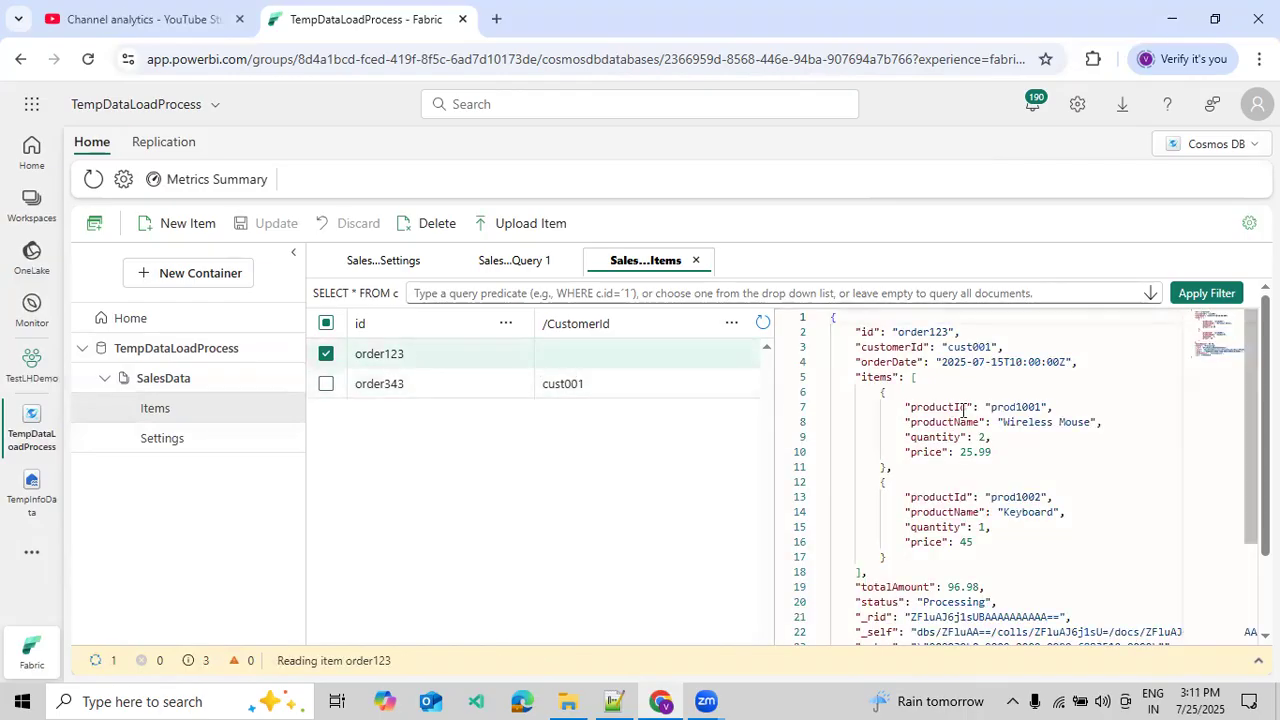
pyautogui.doubleClick(955, 348)
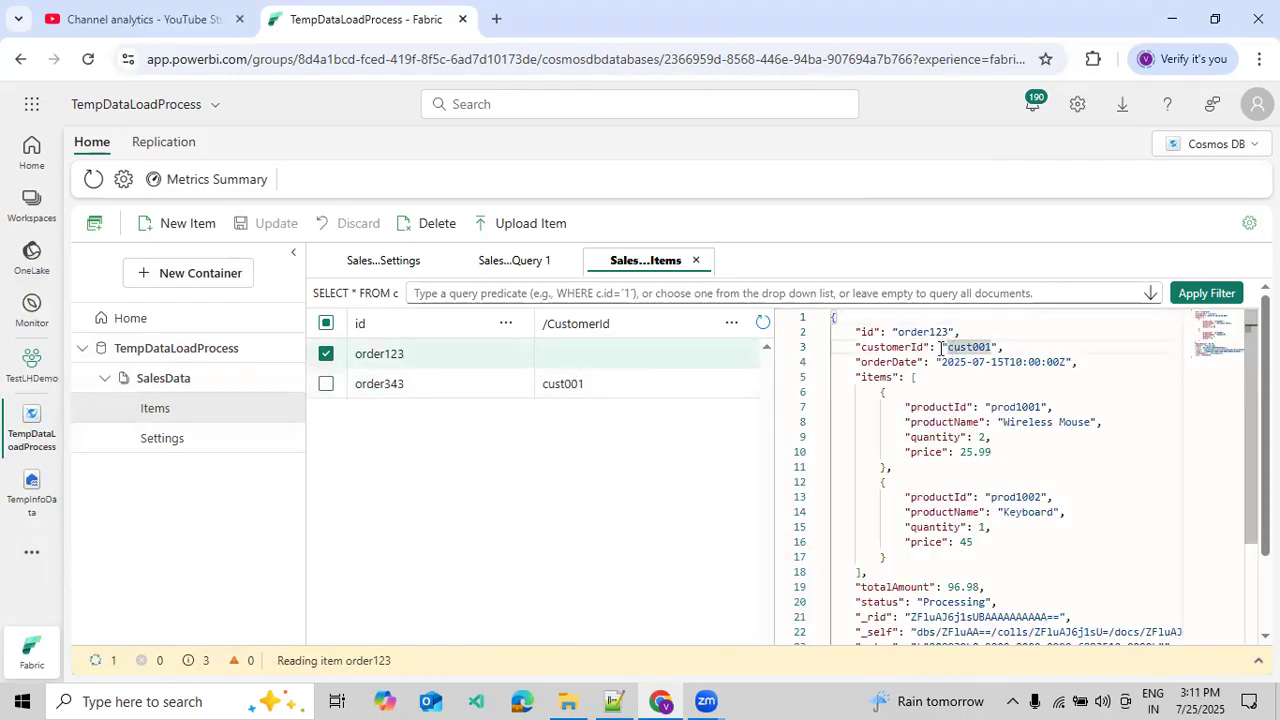
pyautogui.doubleClick(900, 348)
pyautogui.write('CustomerId')
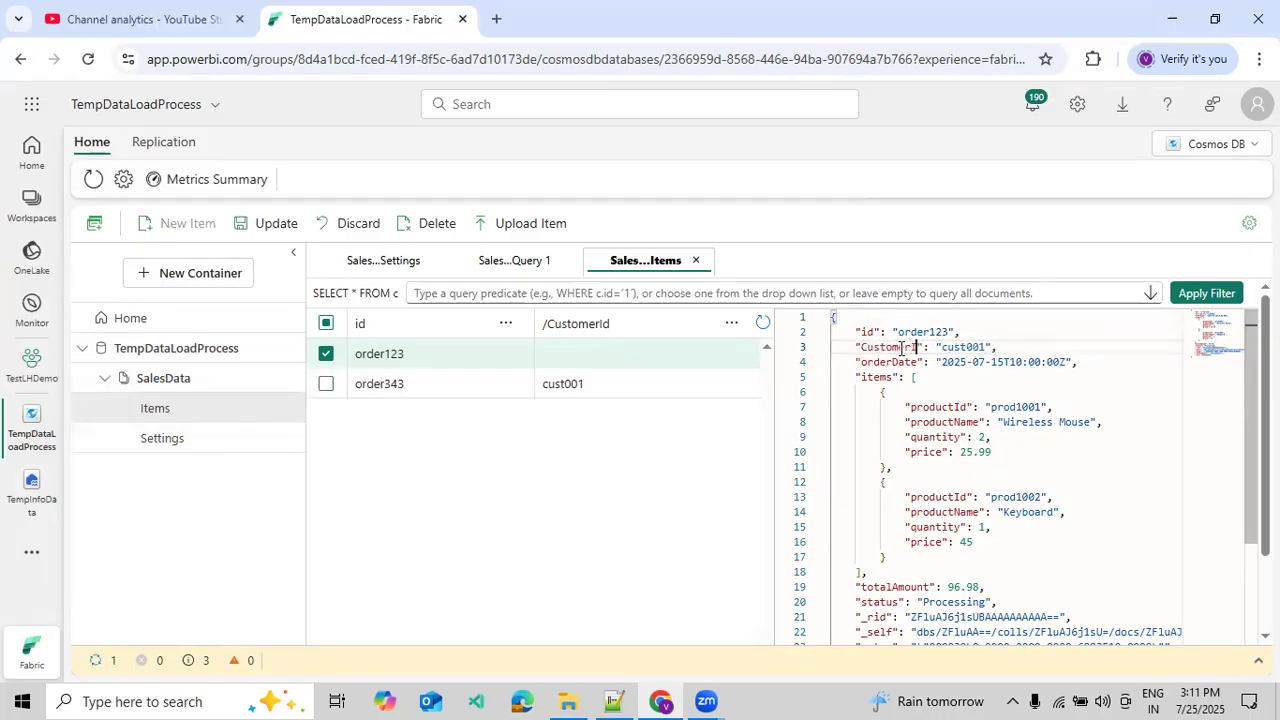
pyautogui.click(238, 225)
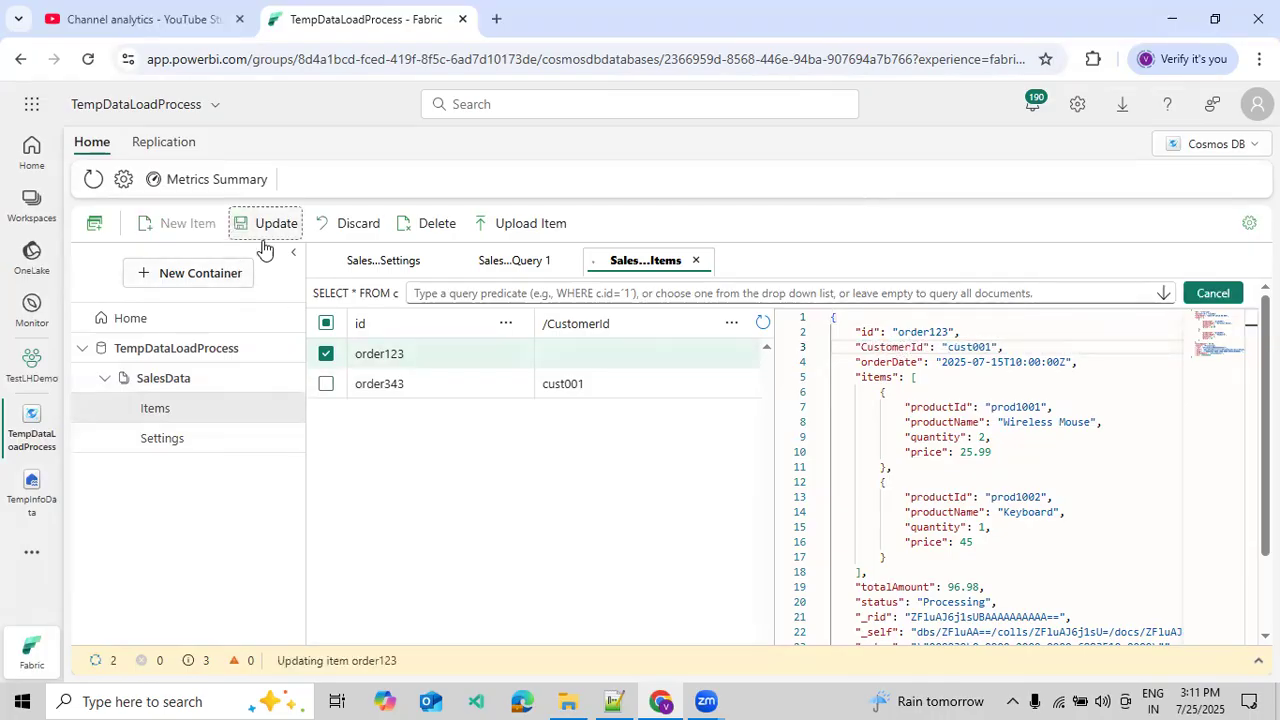
pyautogui.click(866, 626)
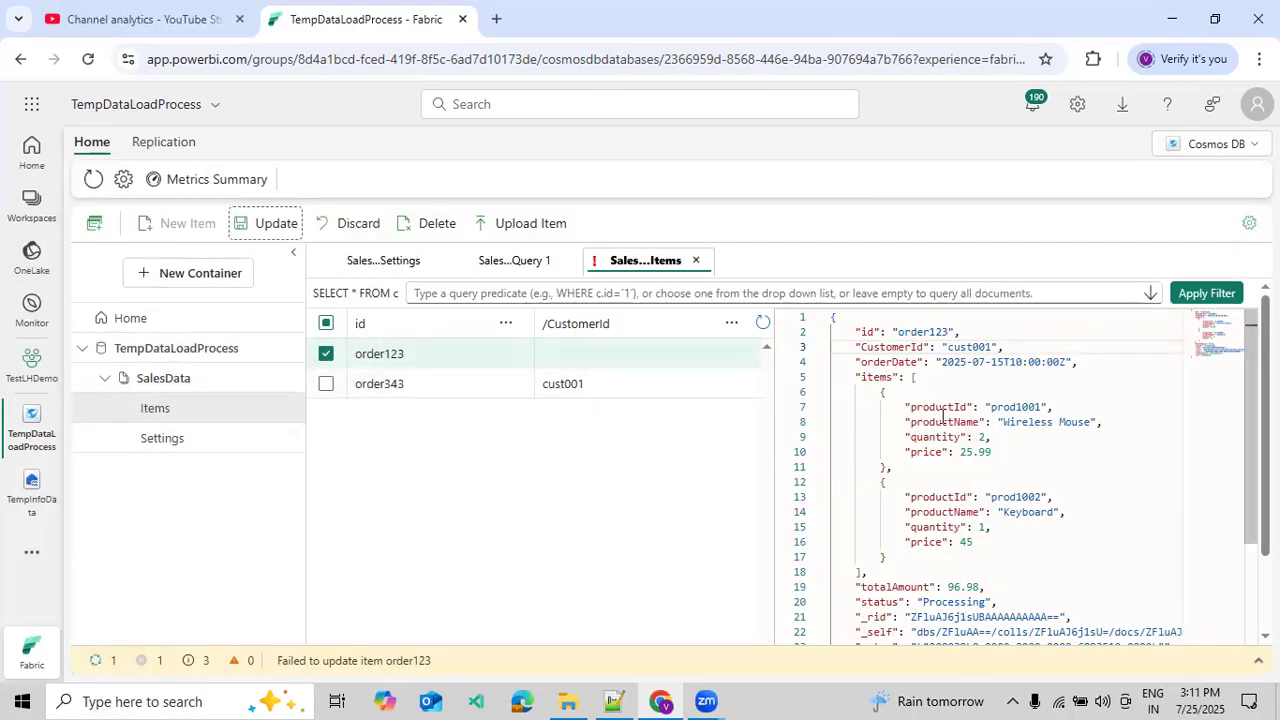
pyautogui.click(695, 262)
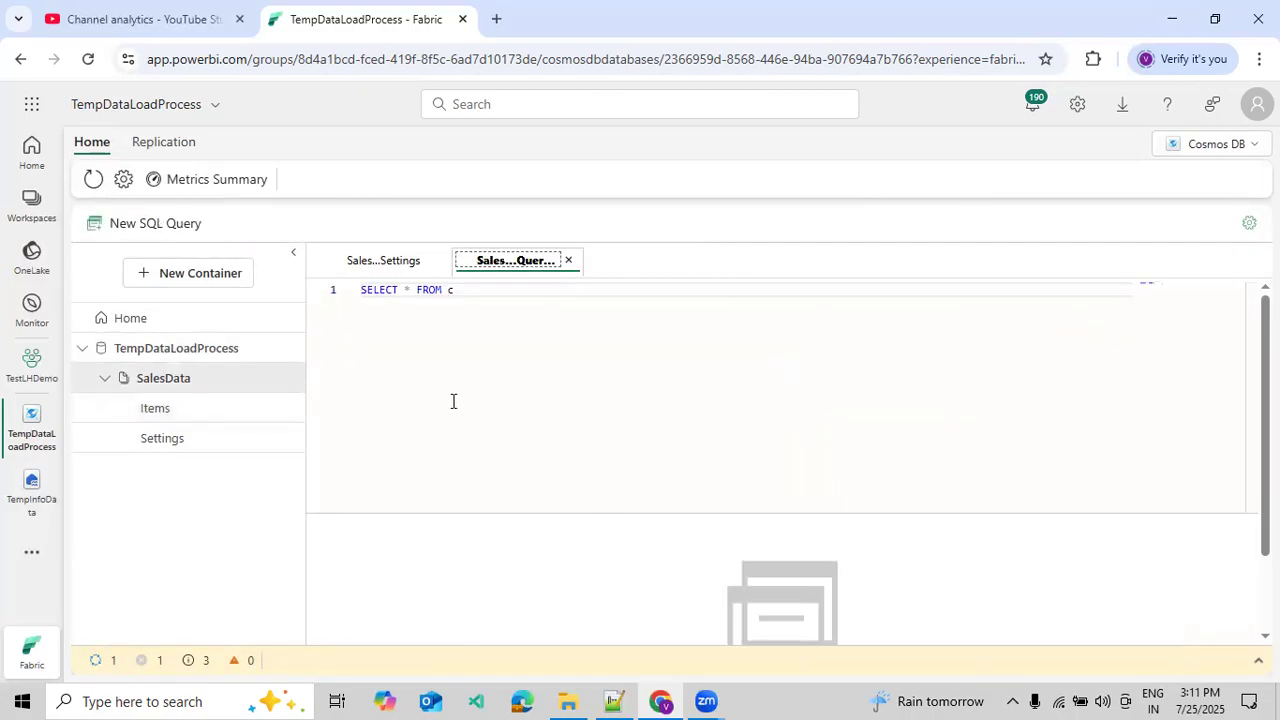
# Reopen the SalesData items and compare the JSON of the two saved items.
pyautogui.click(168, 410)
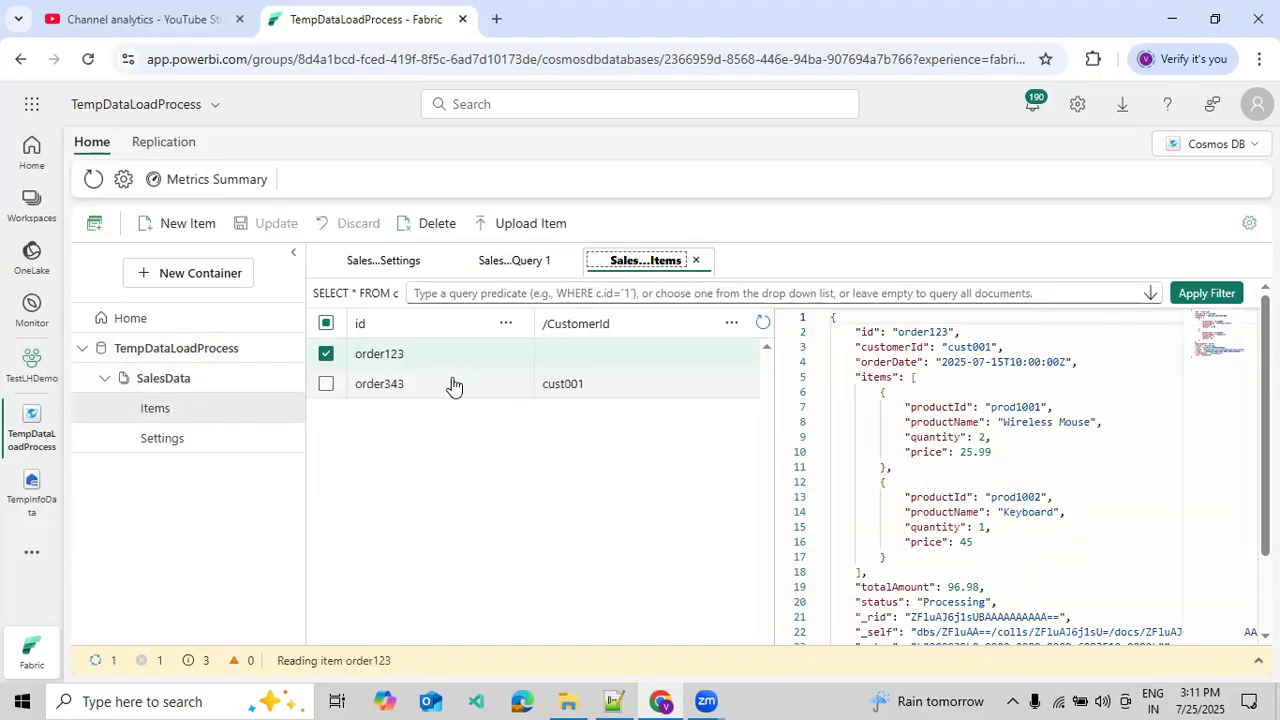
pyautogui.click(431, 388)
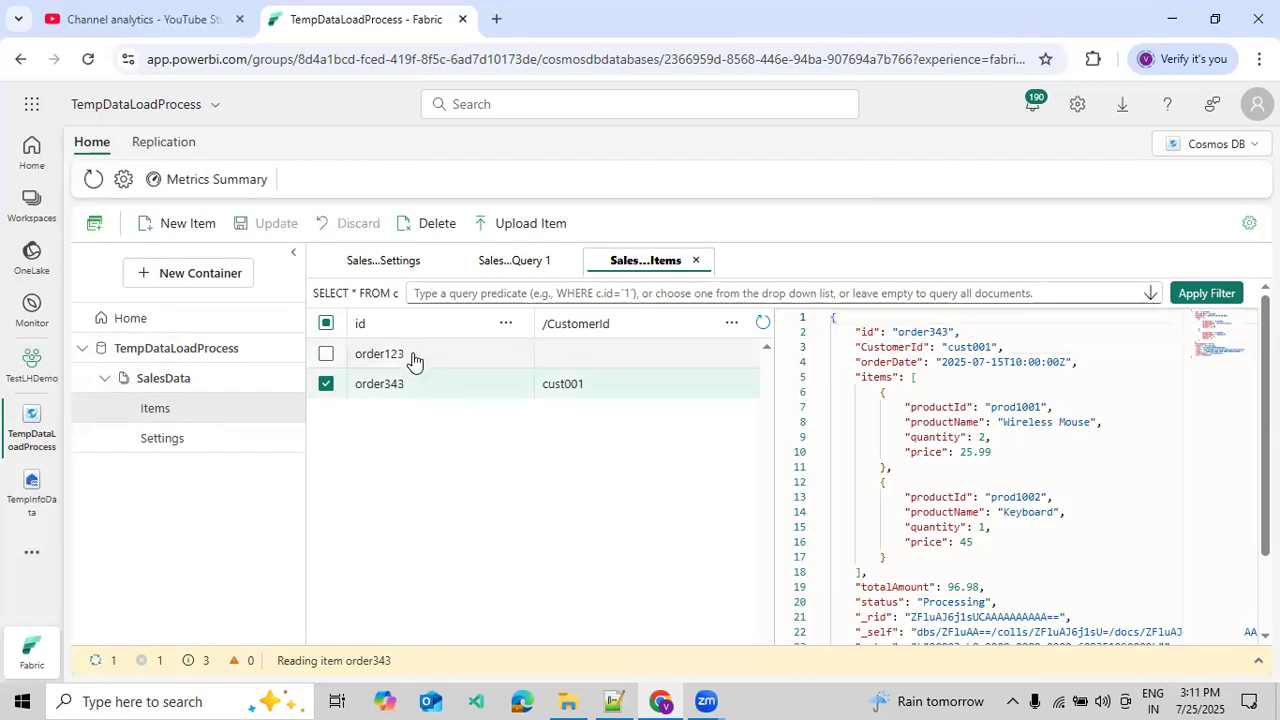
pyautogui.click(414, 356)
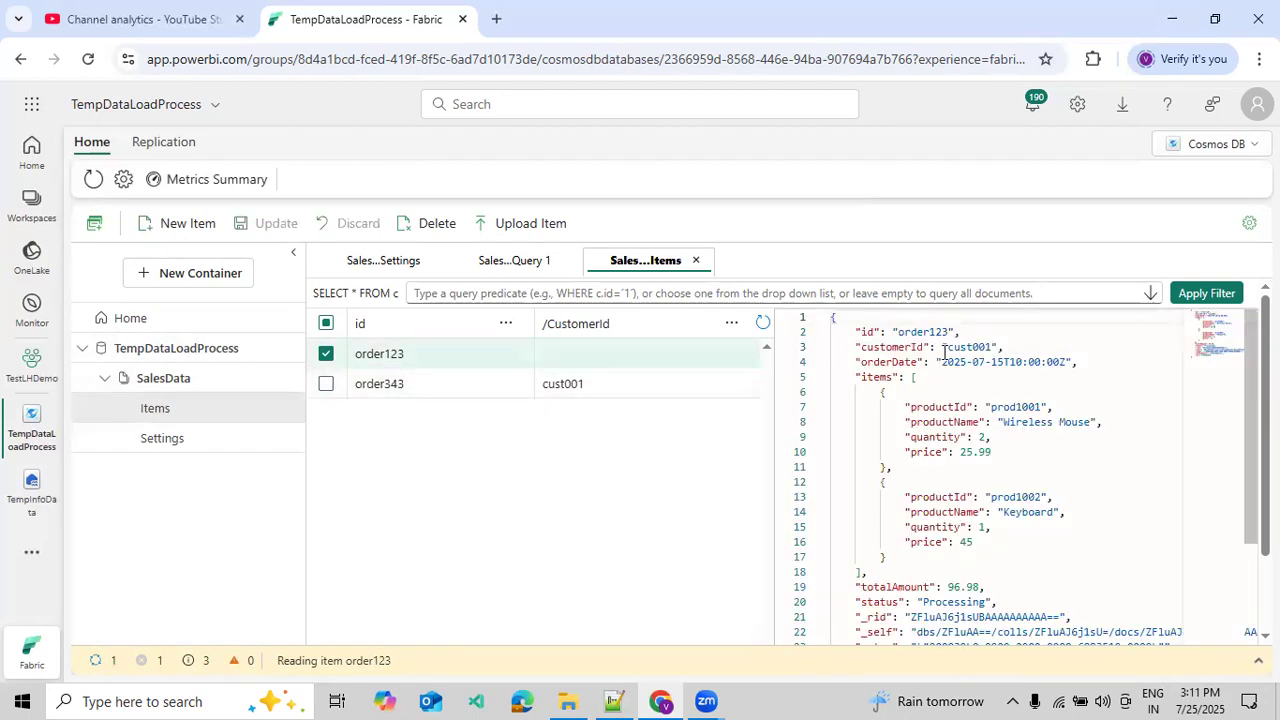
pyautogui.scroll(-5, 1066, 490)
pyautogui.scroll(4, 1064, 498)
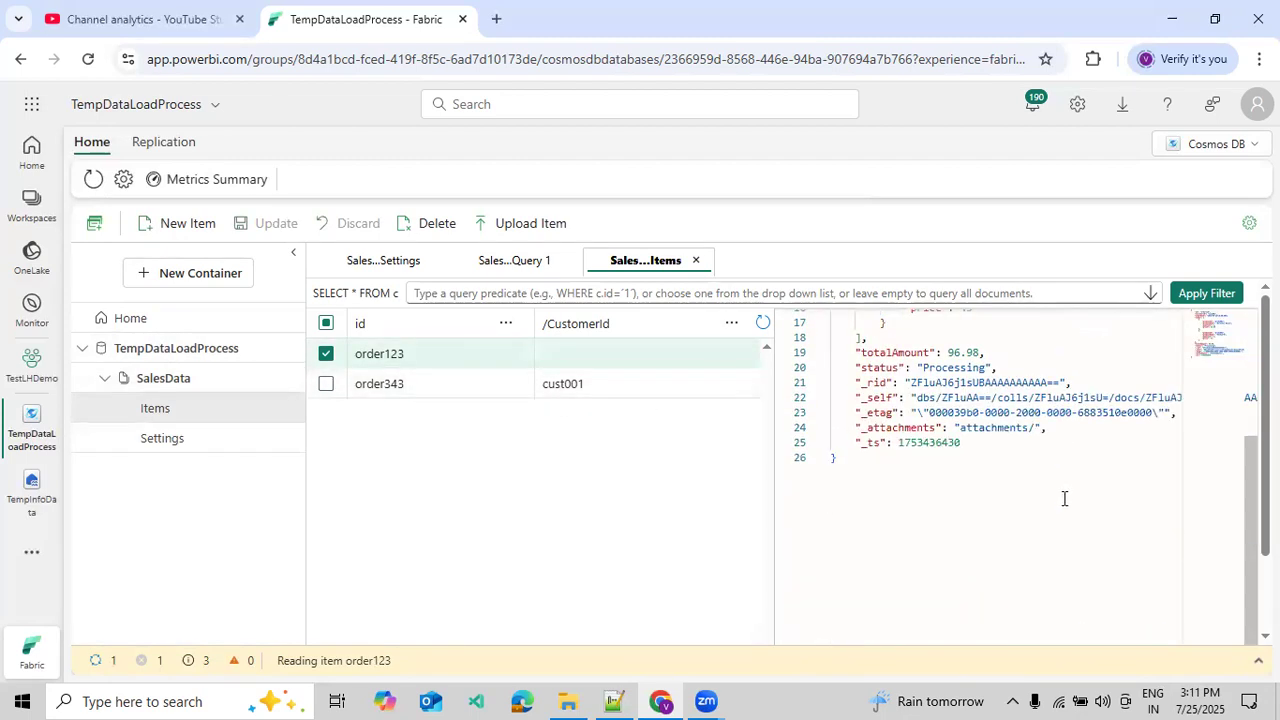
pyautogui.scroll(1, 1064, 498)
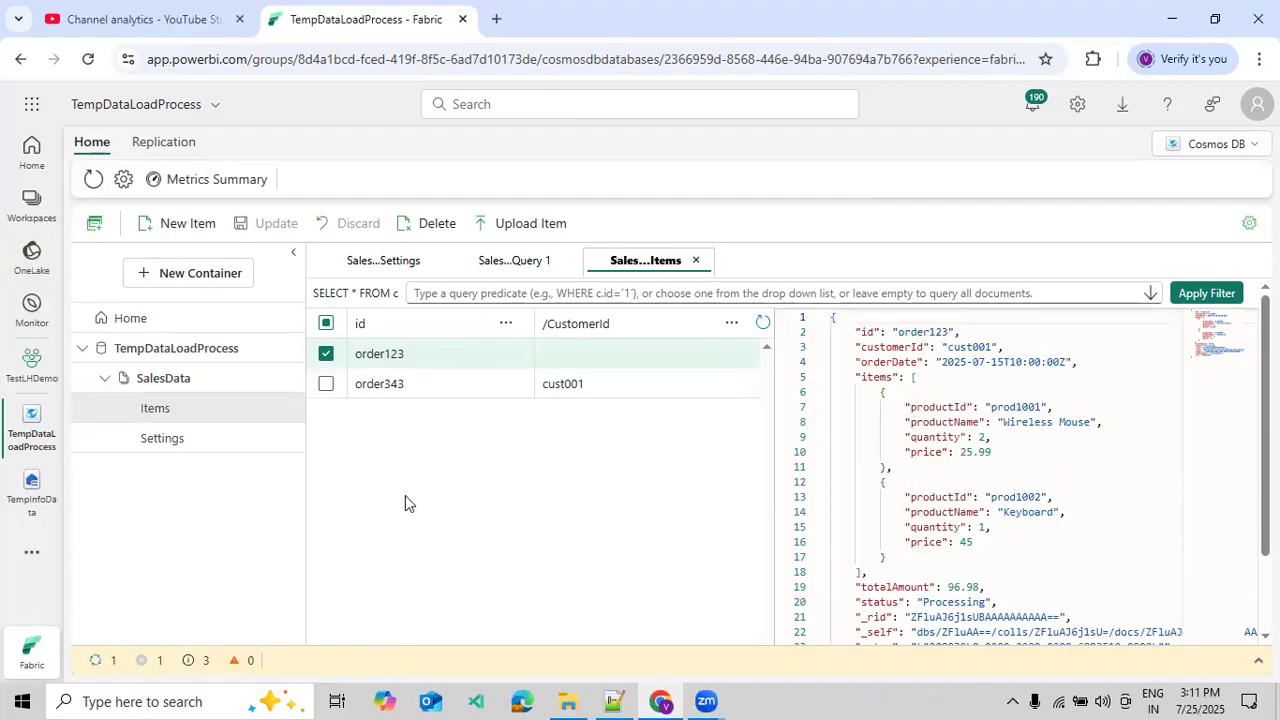
# Delete the first SalesData item, whose customerId key does not match the /CustomerId partition key.
pyautogui.click(369, 390)
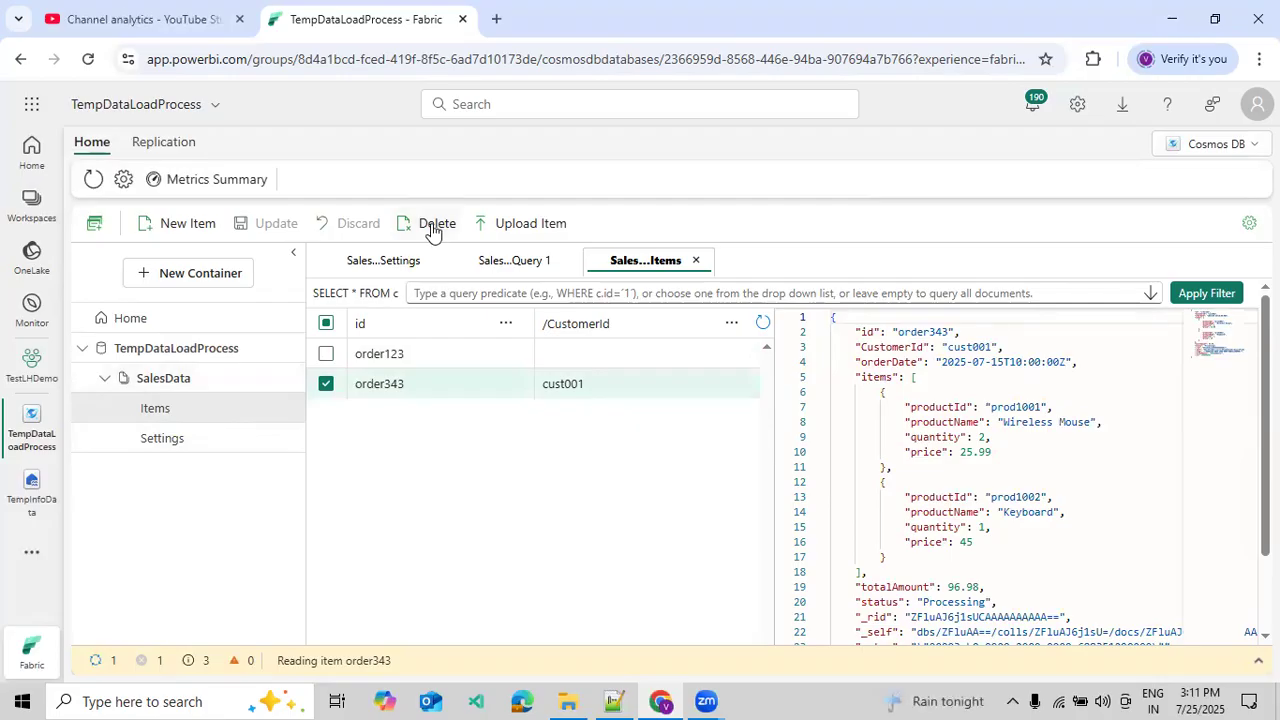
pyautogui.click(328, 382)
pyautogui.click(326, 355)
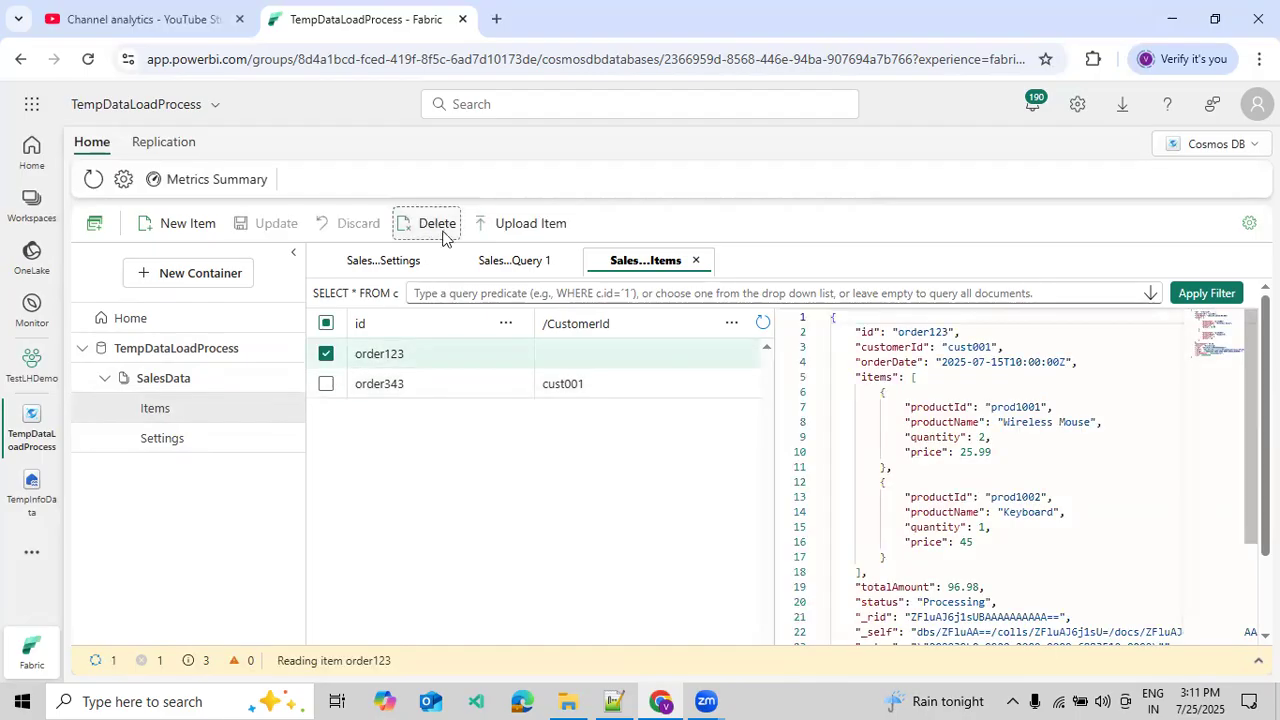
pyautogui.click(438, 224)
pyautogui.click(703, 474)
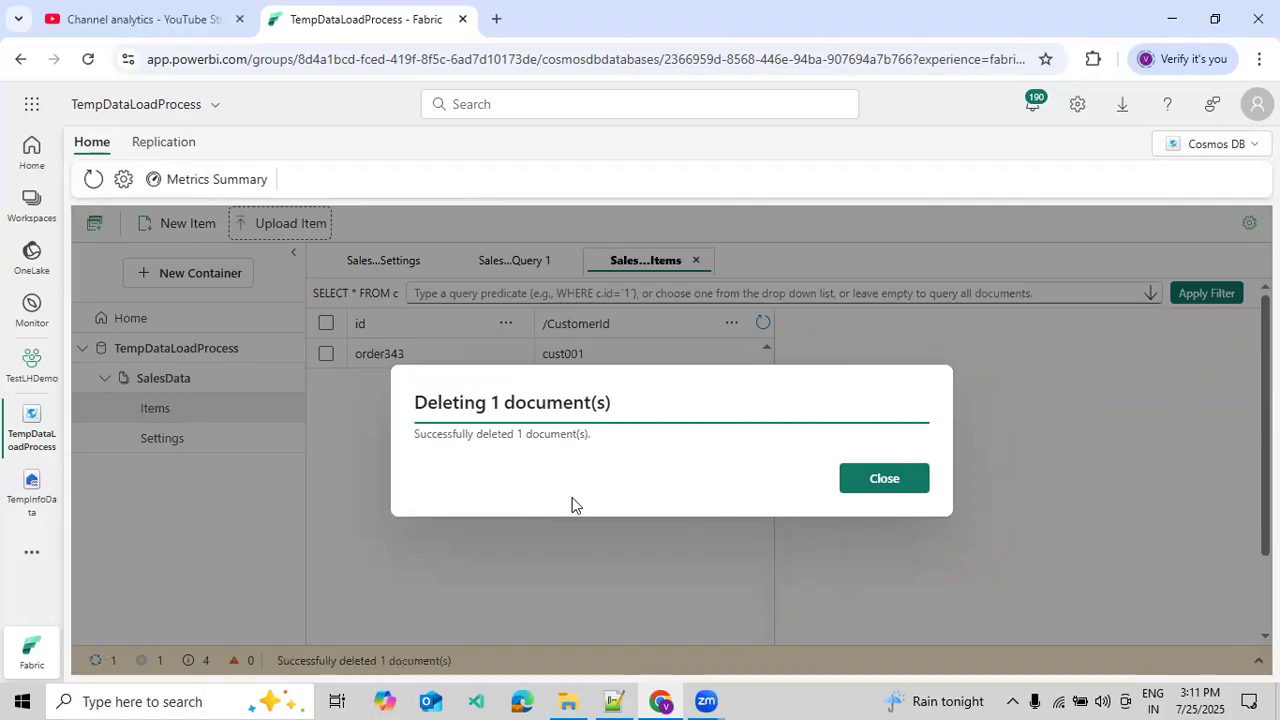
pyautogui.click(851, 482)
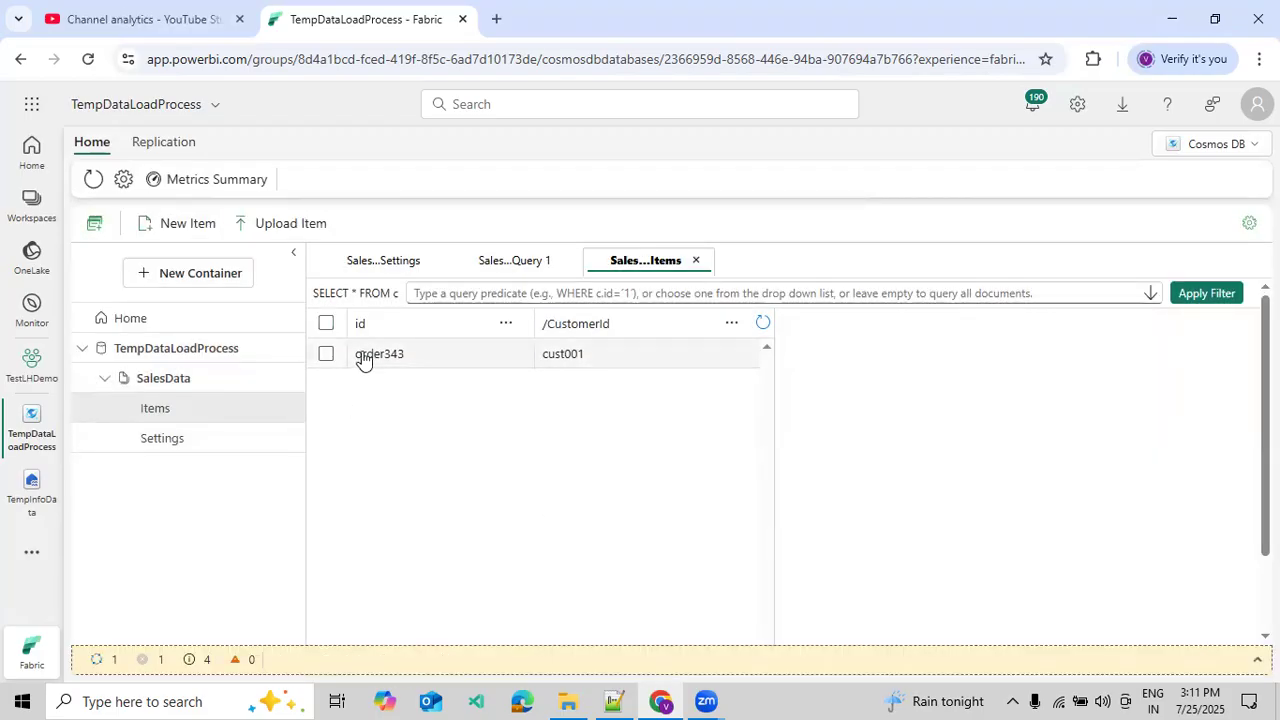
# Start a new SalesData item from the copied sample order JSON and rename its customerId key to CustomerId.
pyautogui.click(258, 228)
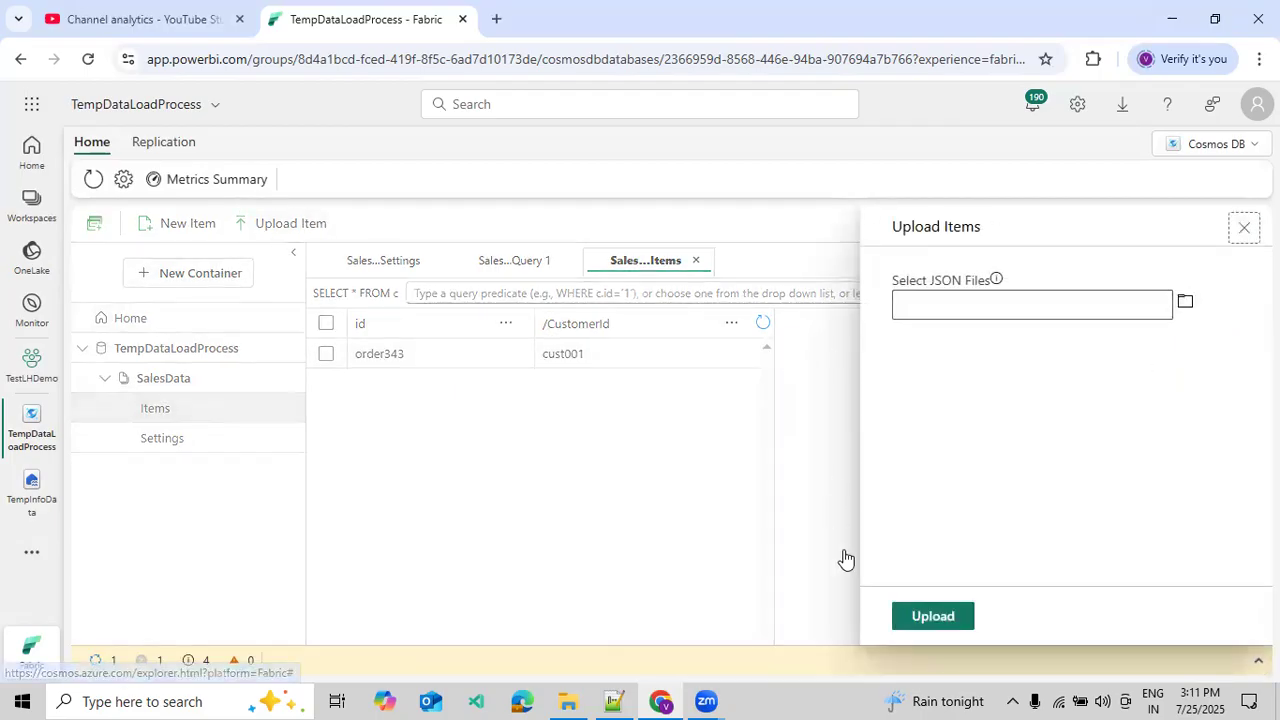
pyautogui.click(1244, 228)
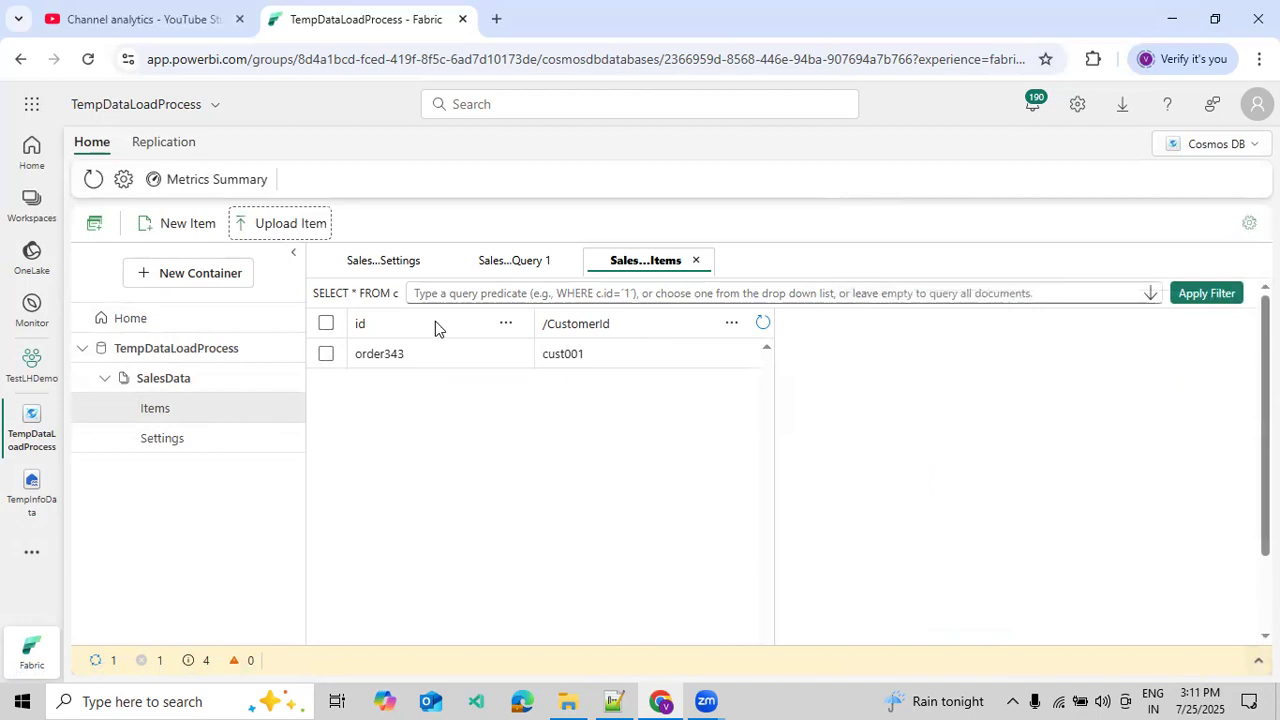
pyautogui.click(183, 228)
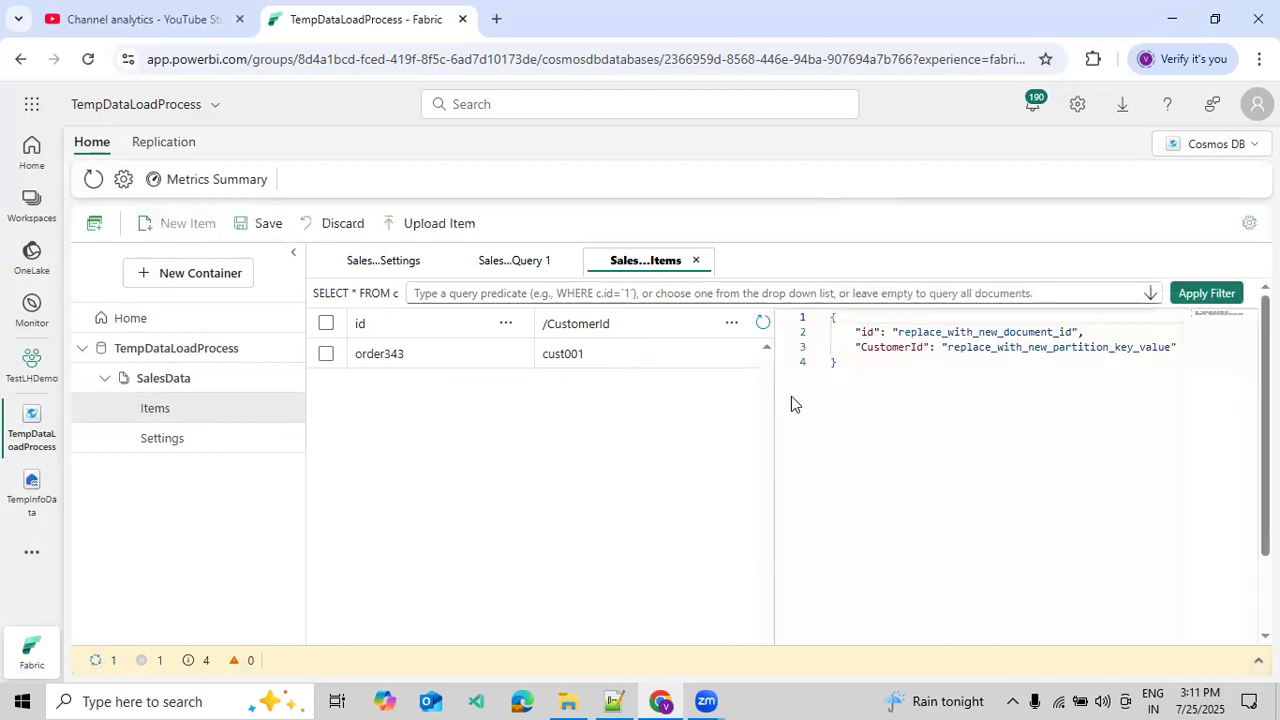
pyautogui.moveTo(995, 391); pyautogui.dragTo(781, 310)
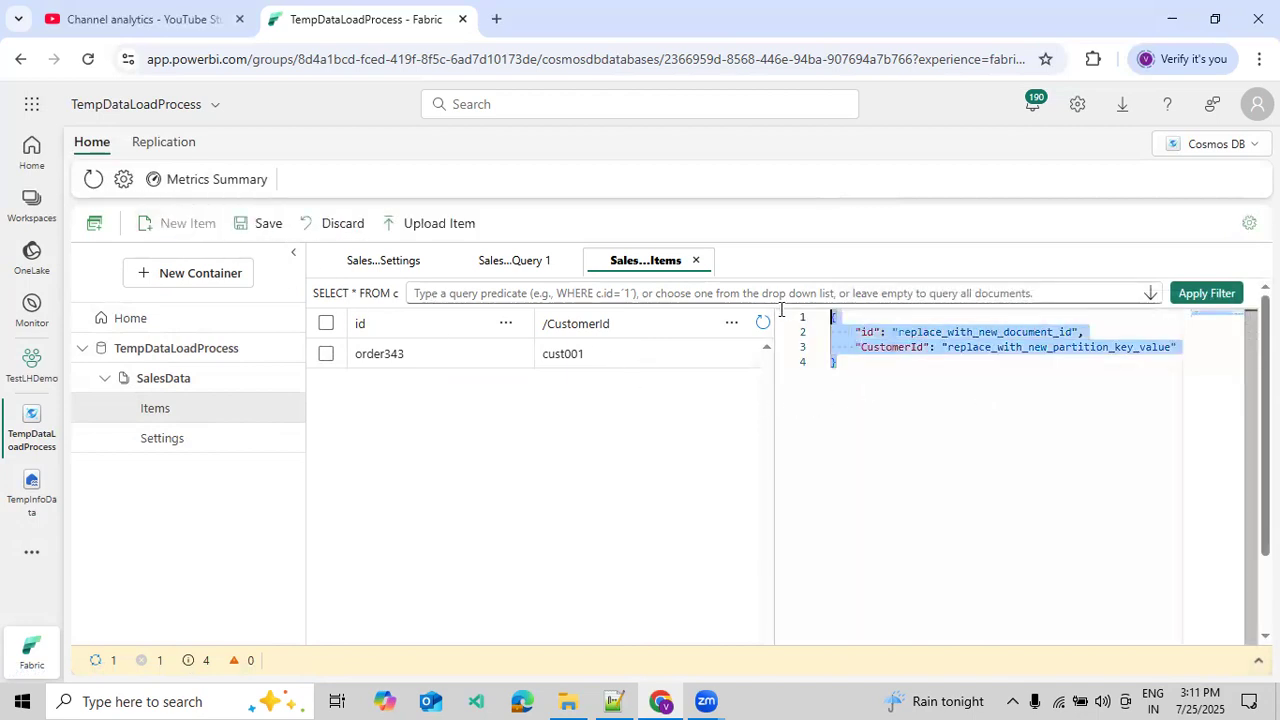
pyautogui.write('{   "id": "order123",   "customerId": "cust001",   "orderDate": "2025-07-15T10:00:00Z",   "items": [     {       "productId": "prod1001",       "productName": "Wireless Mouse",       "quantity": 2,       "price": 25.99     },     {       "productId": "prod1002",       "productName": "Keyboard",       "quantity": 1,       "price": 45.00     }   ],   "totalAmount": 96.98,   "status": "Processing" }')
pyautogui.doubleClick(879, 348)
pyautogui.write('Customer')
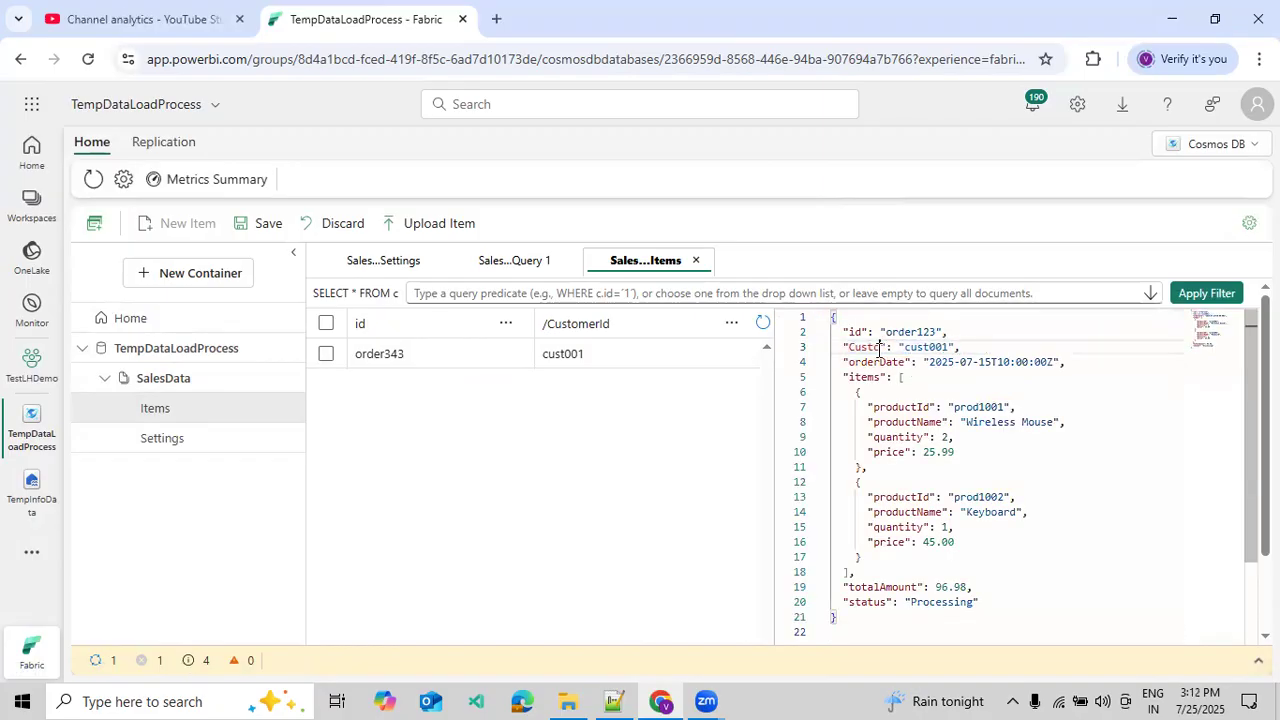
pyautogui.write('Id')
# Give the new item a unique order number as its id, save it, and select both items in the list.
pyautogui.doubleClick(950, 346)
pyautogui.click(928, 346)
pyautogui.doubleClick(925, 331)
pyautogui.press('BackSpace')
pyautogui.write('order4545')
pyautogui.click(262, 228)
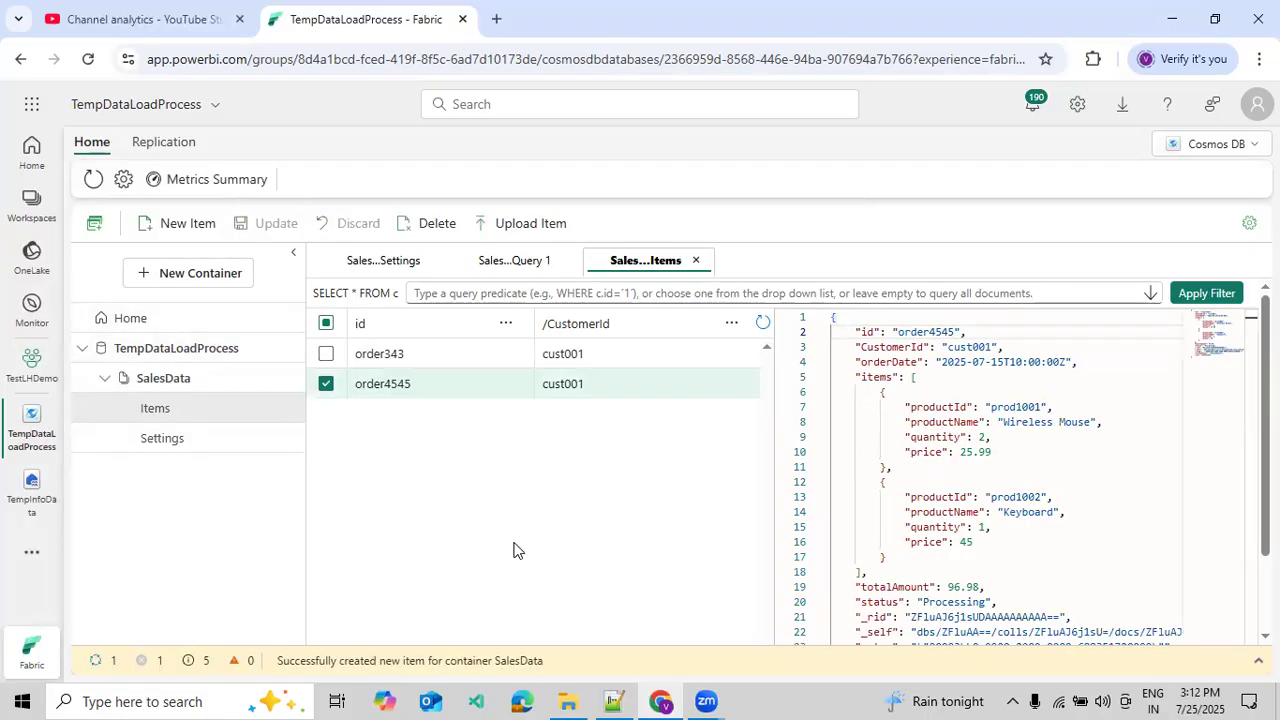
pyautogui.click(329, 355)
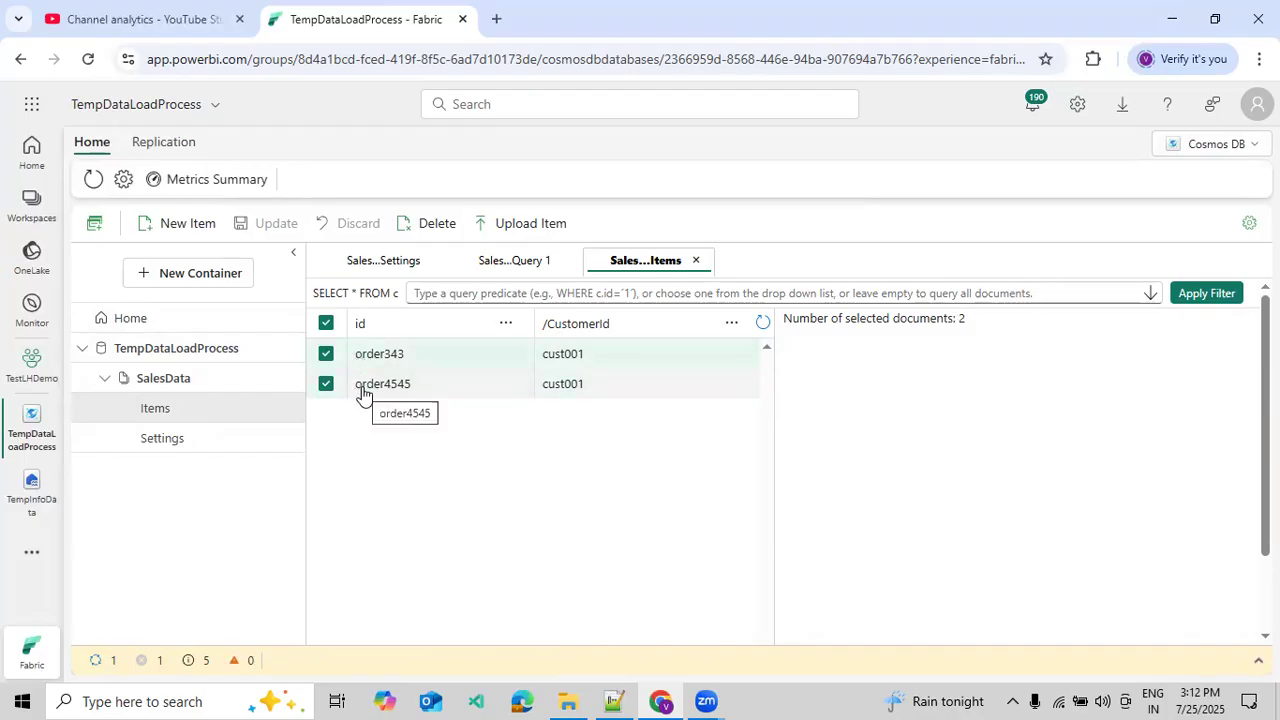
# Run the query SELECT * FROM c on SalesData in a new query and look through the returned items.
pyautogui.click(96, 226)
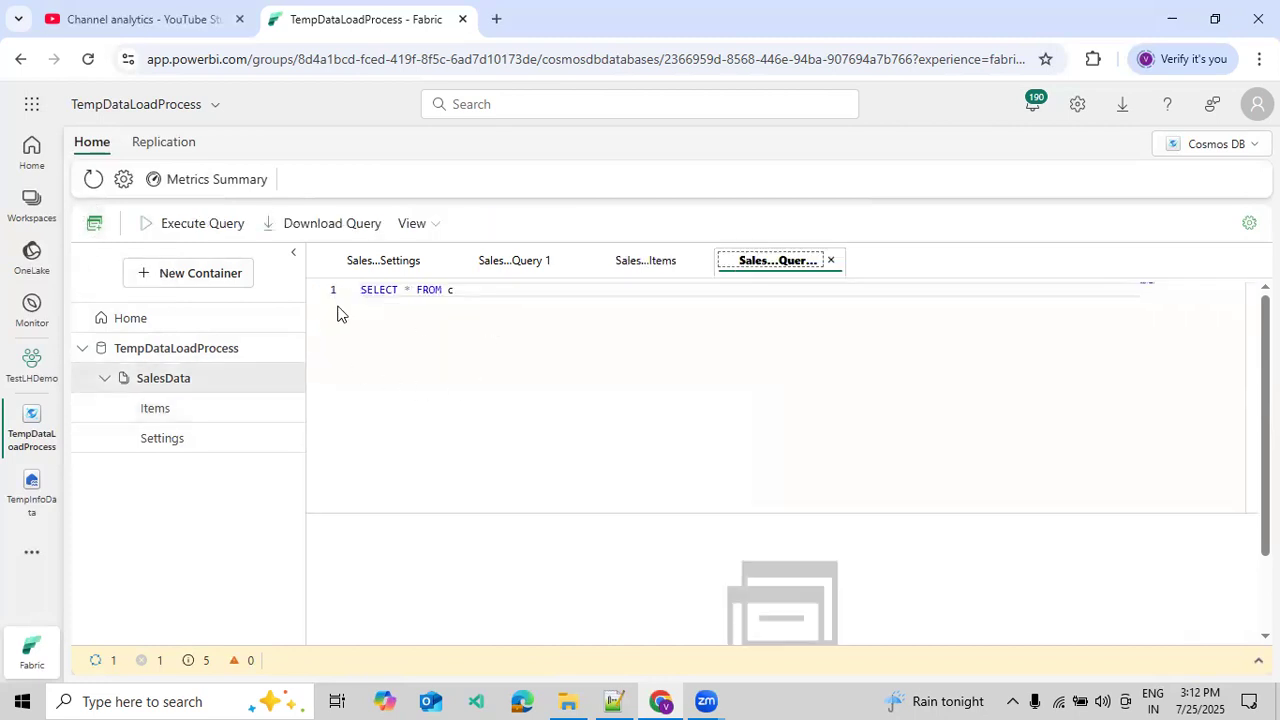
pyautogui.click(205, 228)
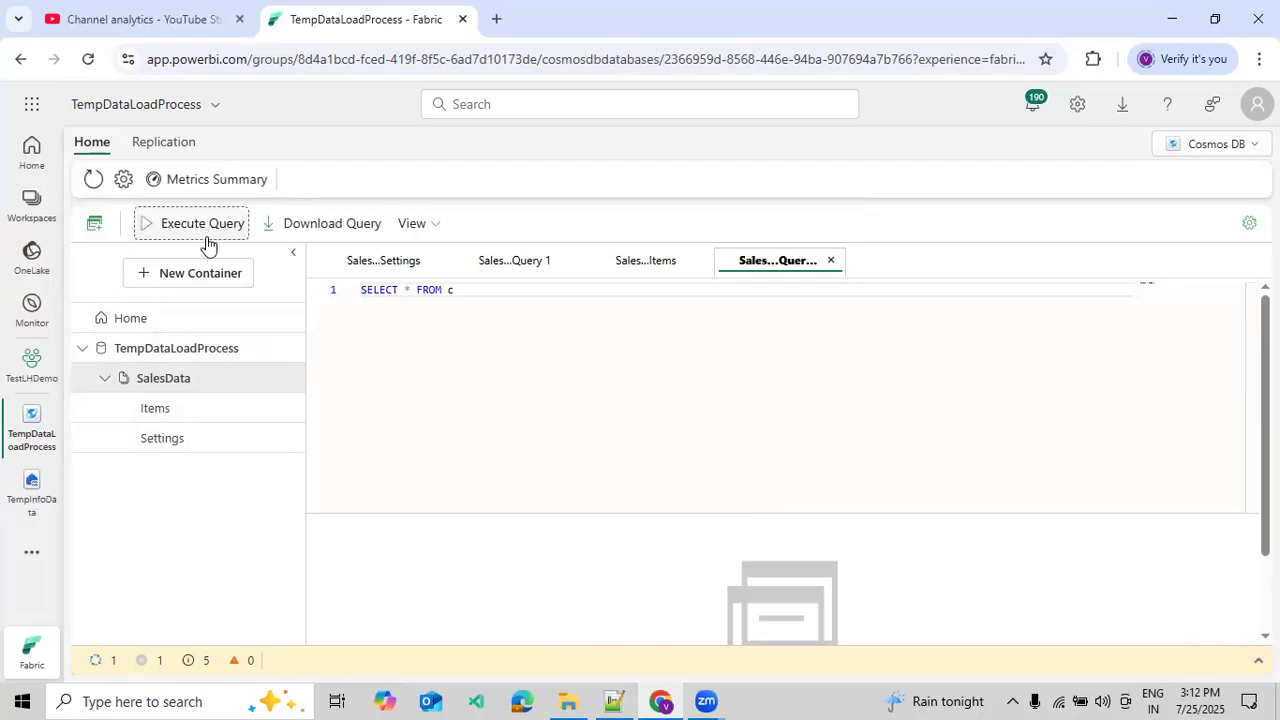
pyautogui.moveTo(571, 511); pyautogui.dragTo(557, 380)
pyautogui.scroll(-3, 539, 530)
pyautogui.scroll(-15, 539, 530)
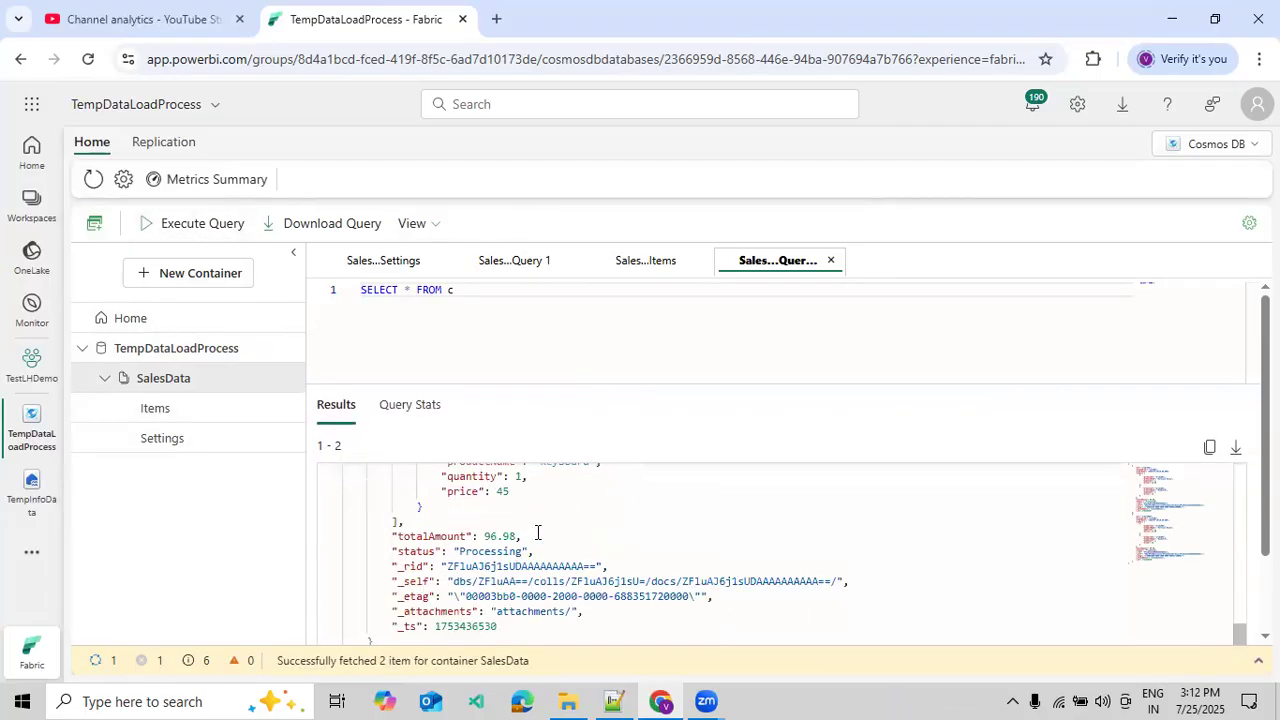
pyautogui.scroll(5, 538, 532)
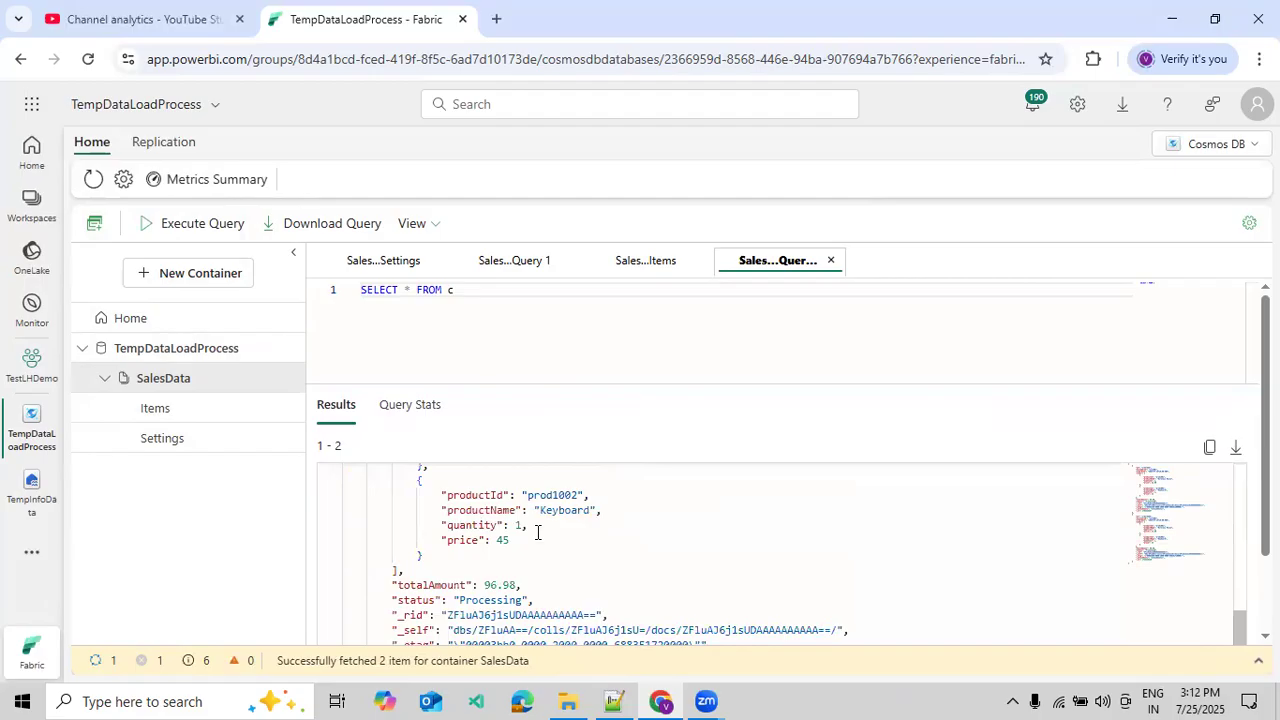
# Check the query's execution statistics, return to its results and close the query.
pyautogui.click(410, 405)
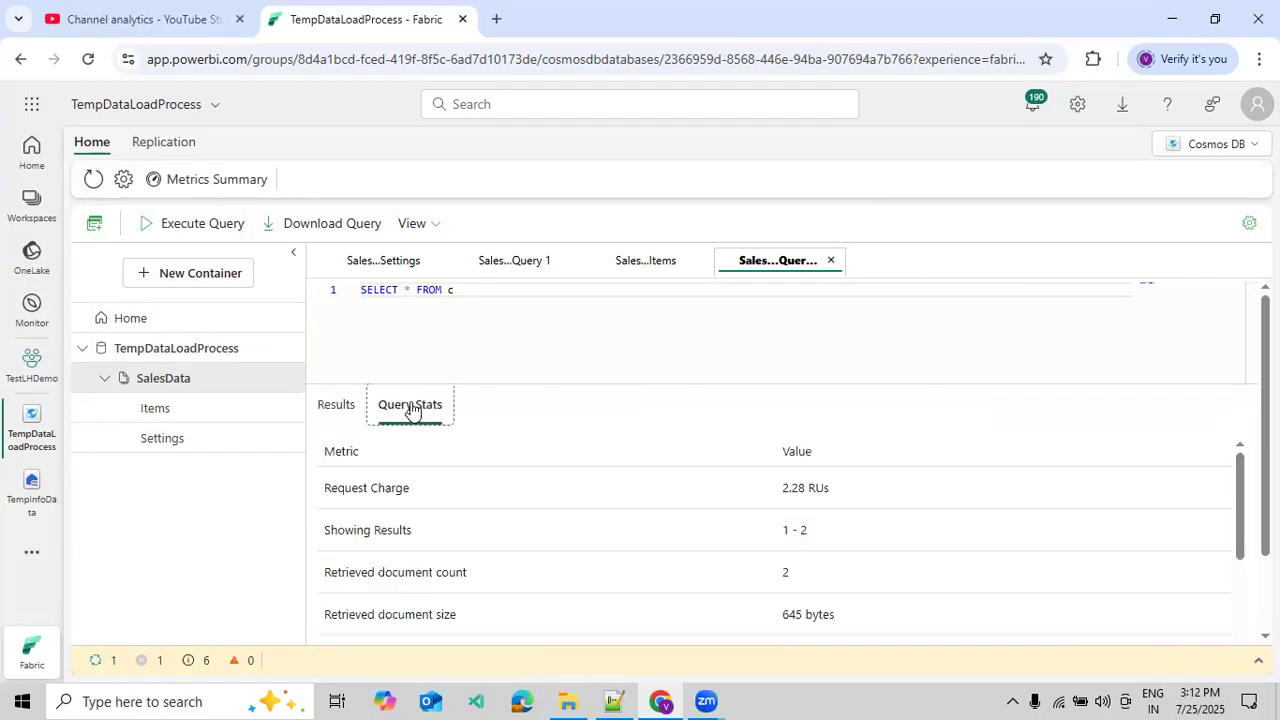
pyautogui.click(337, 406)
pyautogui.click(500, 315)
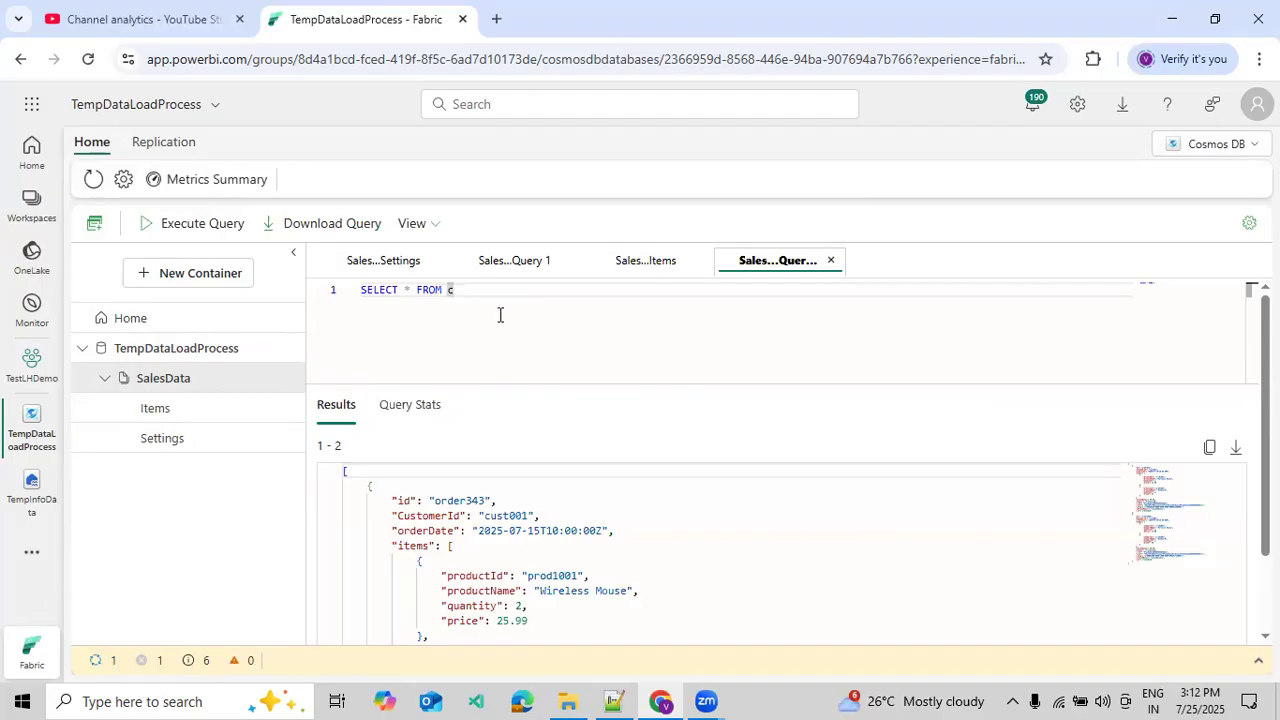
pyautogui.click(830, 260)
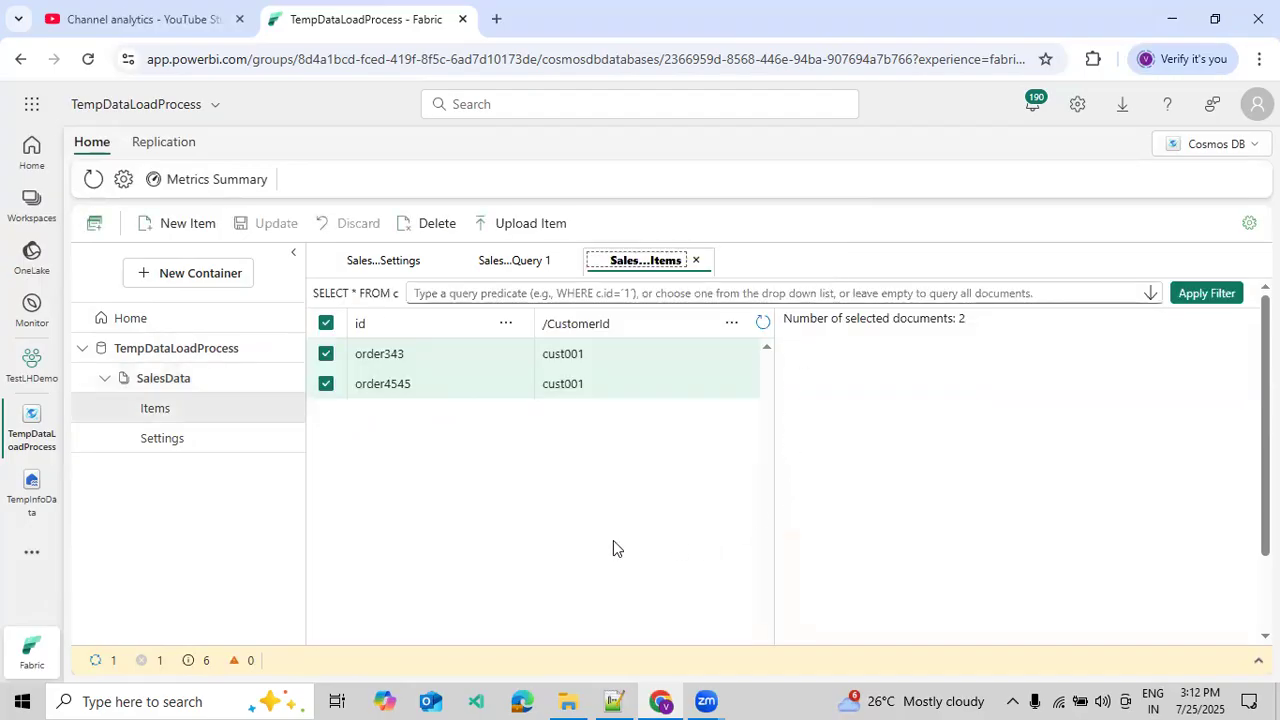
# Create a container named MarketData with the partition key /CustomerInfo.
pyautogui.click(106, 379)
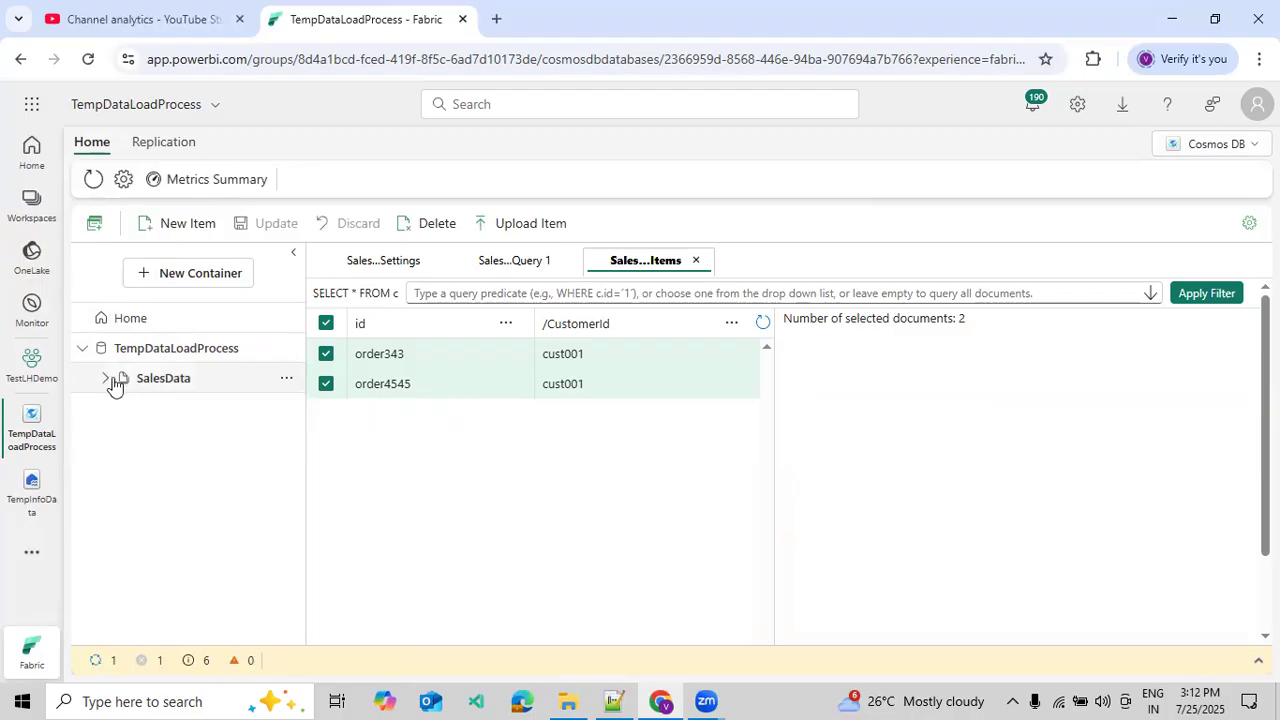
pyautogui.click(181, 273)
pyautogui.click(965, 293)
pyautogui.write('MarketDat')
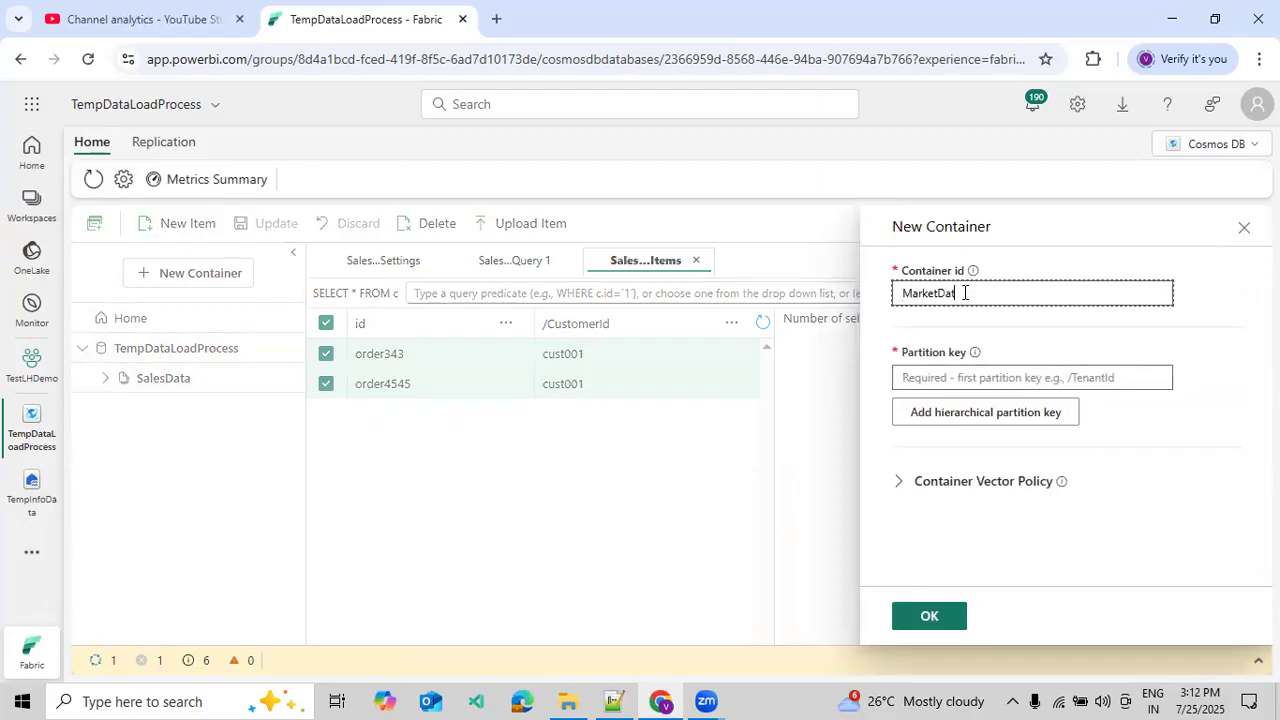
pyautogui.write('a')
pyautogui.click(1003, 386)
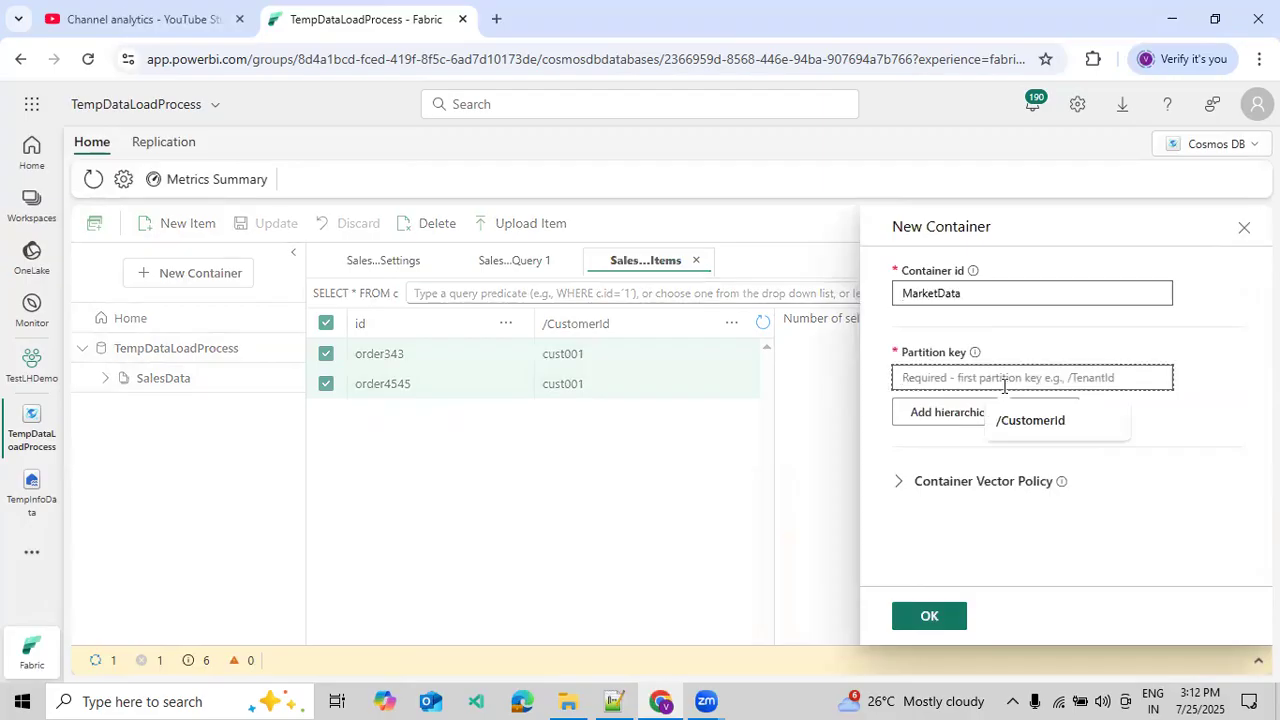
pyautogui.write('/CustomerInfo')
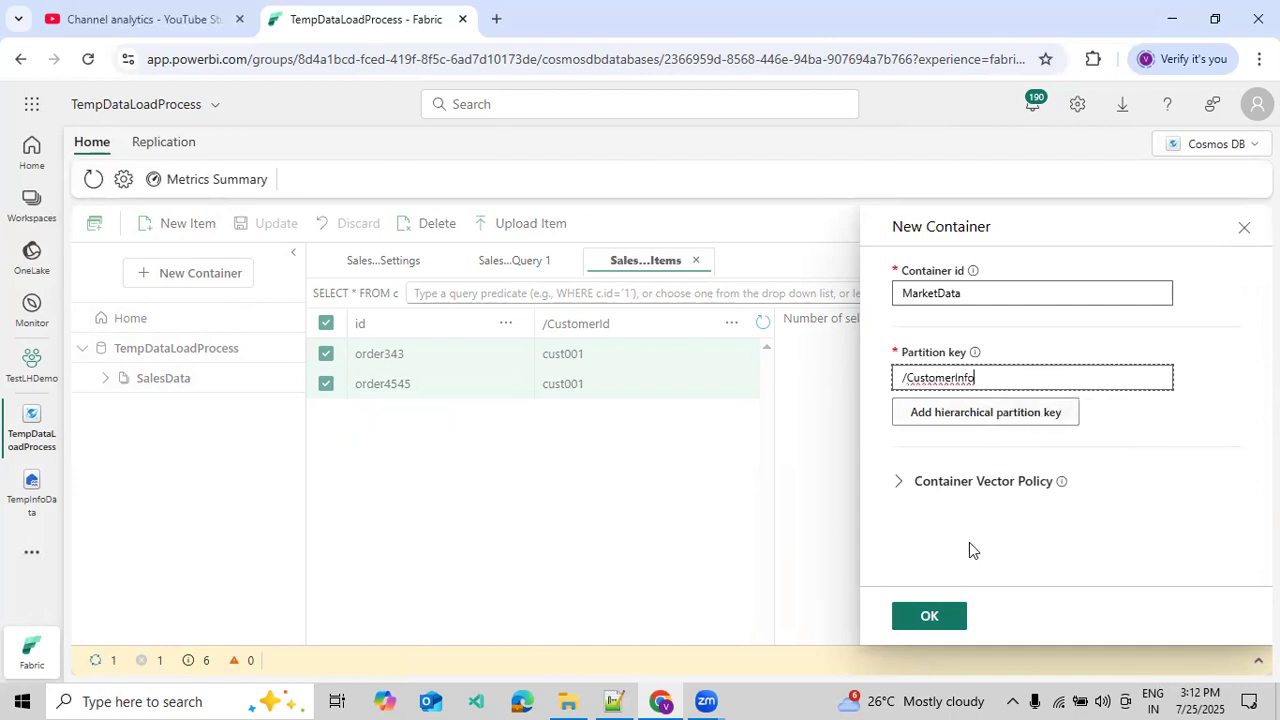
pyautogui.click(930, 612)
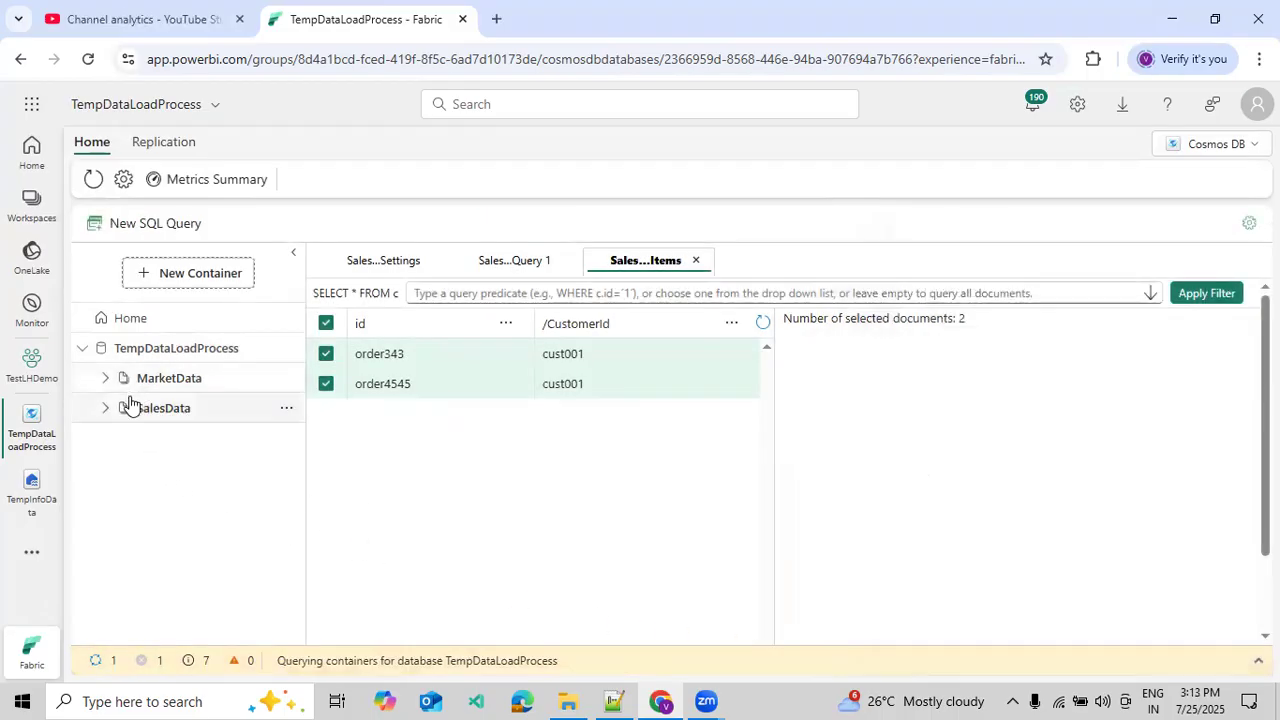
# Create another container named FabricTestContainer with the partition key /SalesKeyData.
pyautogui.click(180, 274)
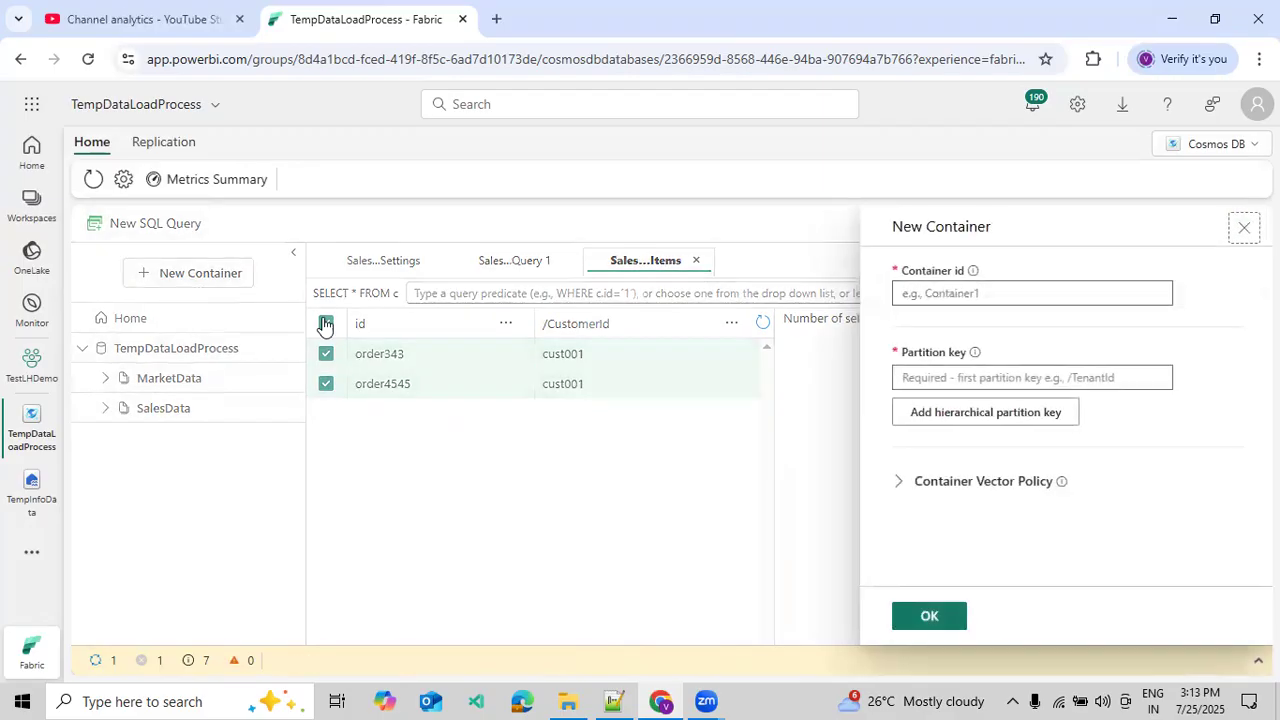
pyautogui.click(921, 297)
pyautogui.write('FabricTestContainer')
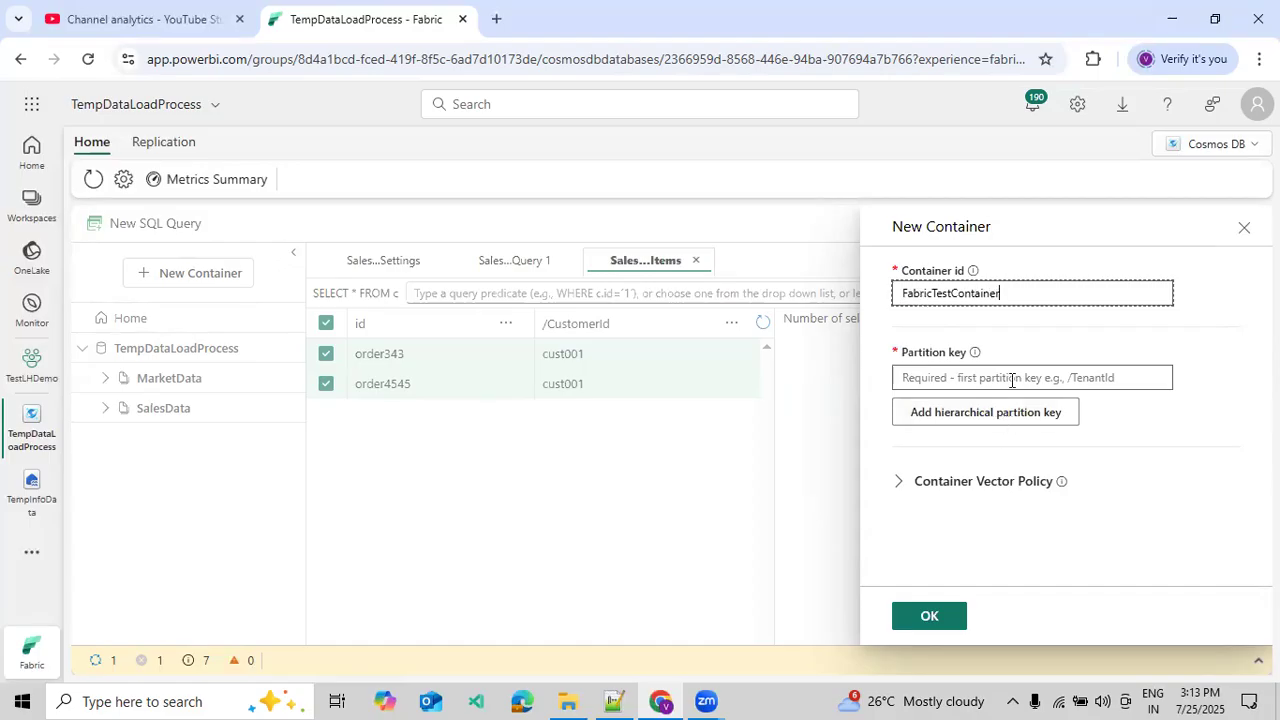
pyautogui.click(1012, 380)
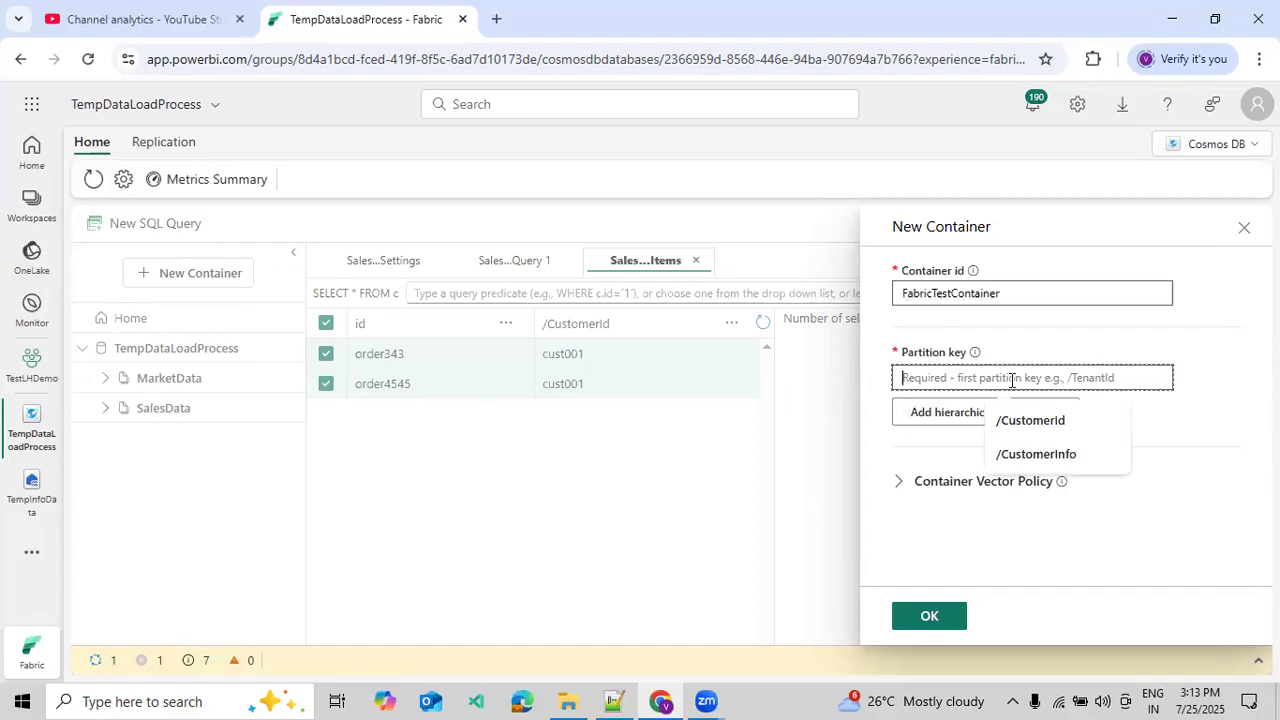
pyautogui.write('/Sae')
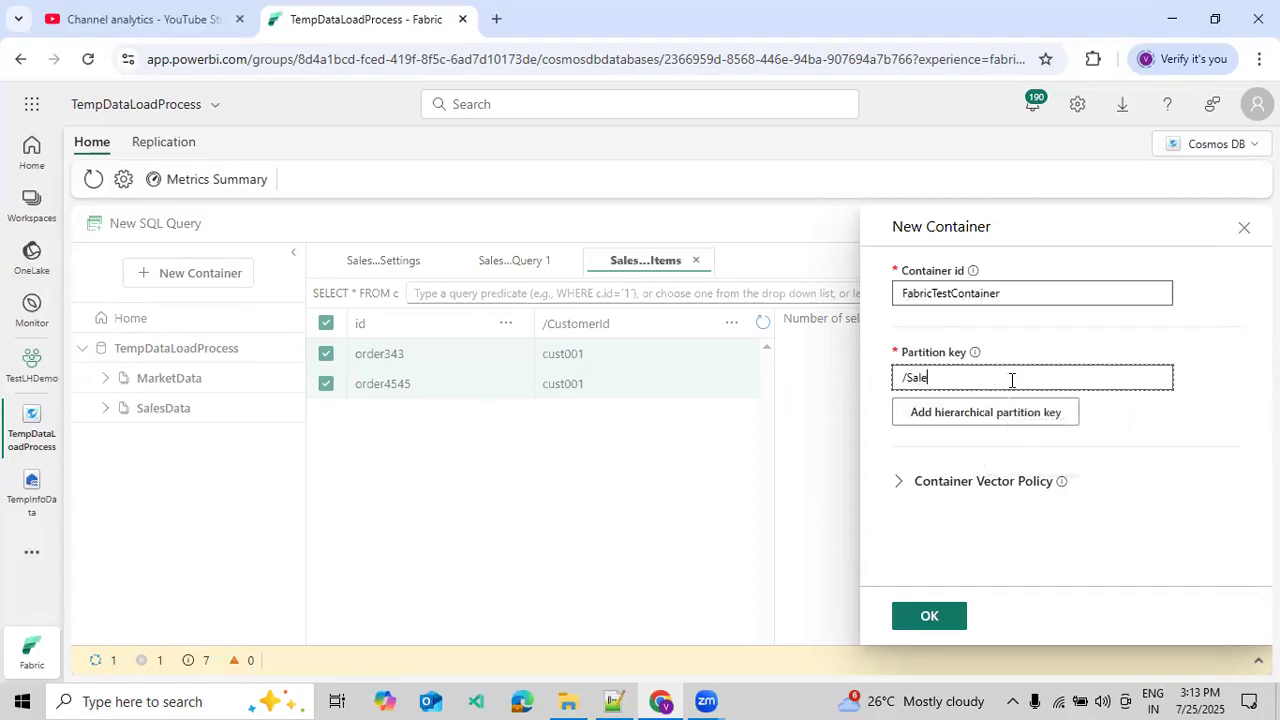
pyautogui.write('esKeyData')
pyautogui.click(929, 616)
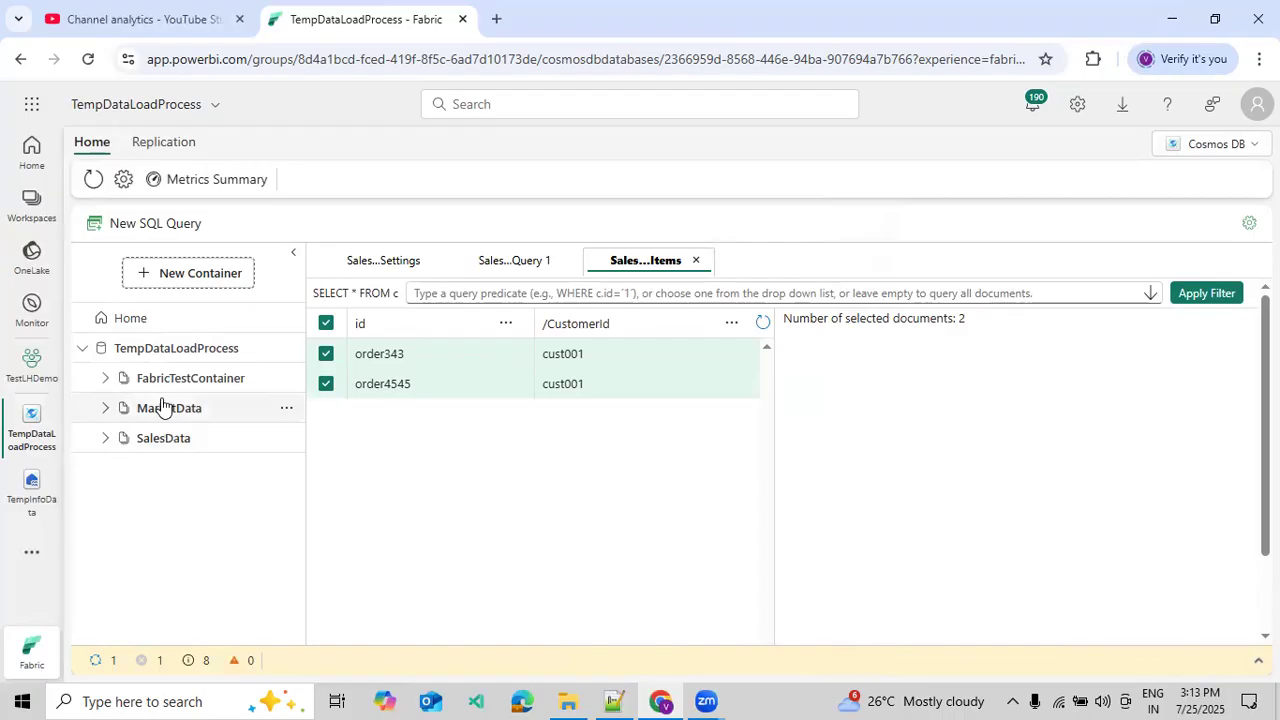
# View the items stored in the MarketData container and those in SalesData.
pyautogui.click(108, 408)
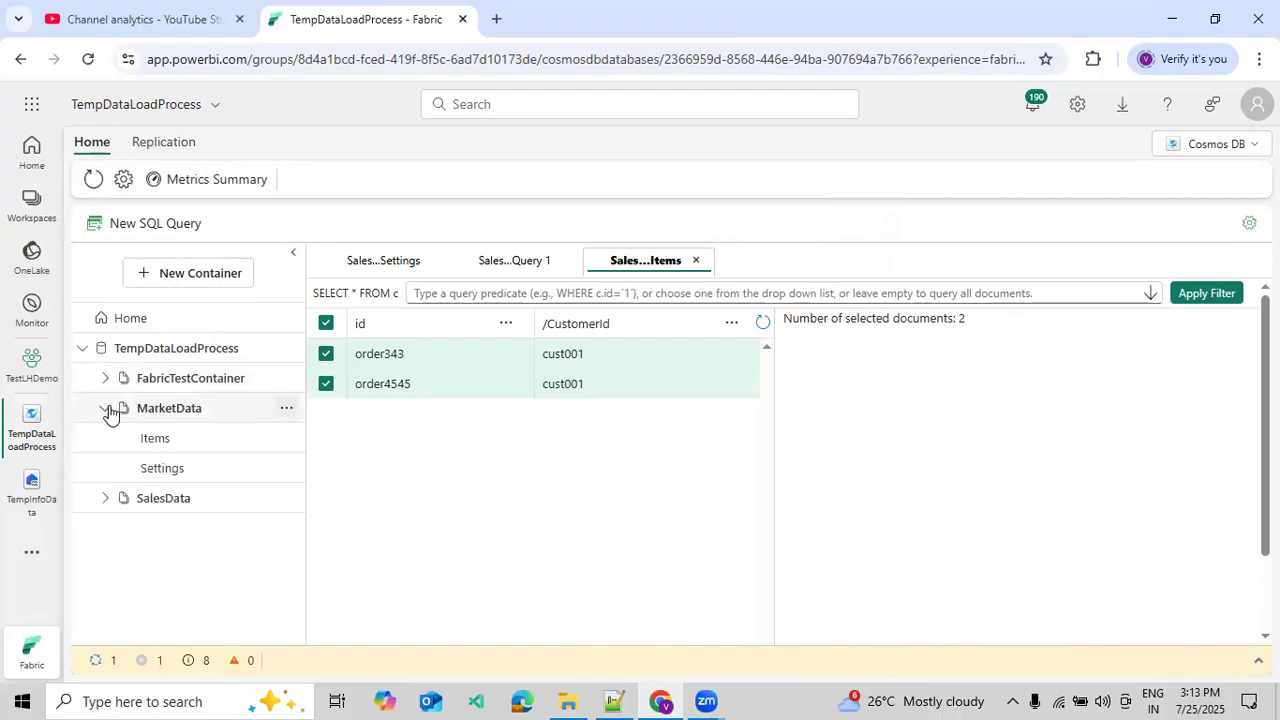
pyautogui.click(170, 449)
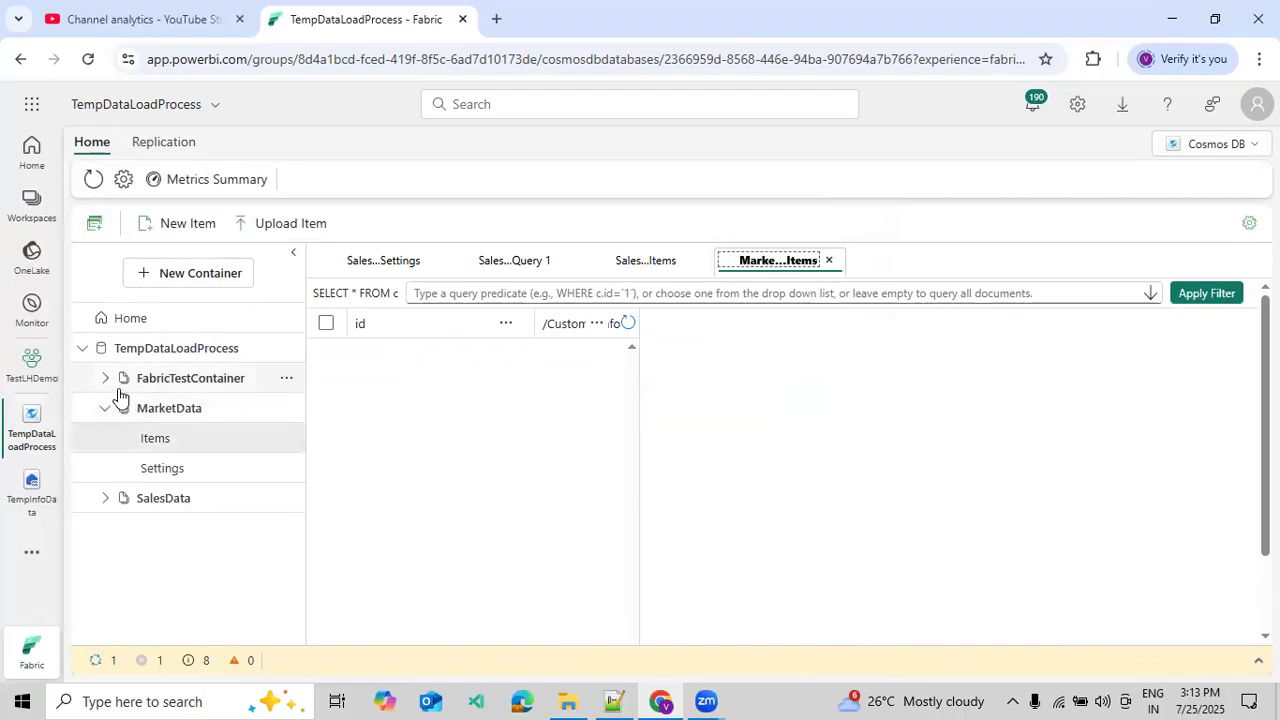
pyautogui.click(104, 505)
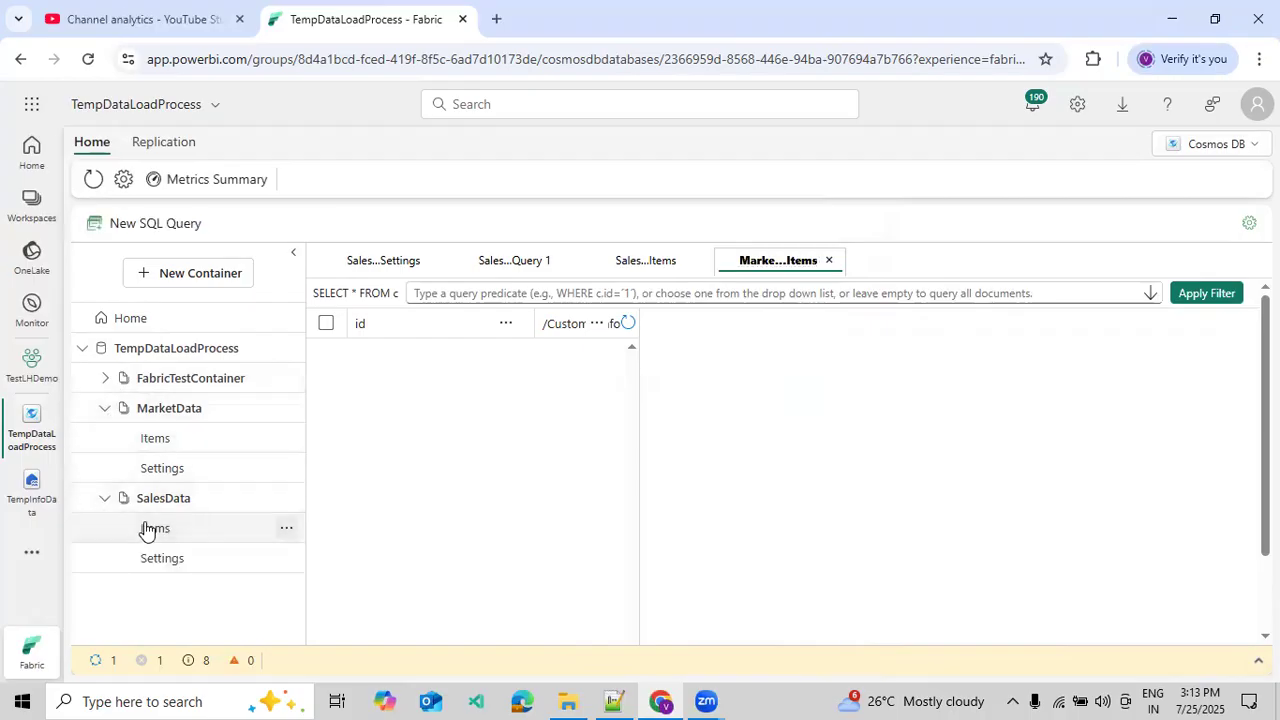
pyautogui.click(150, 528)
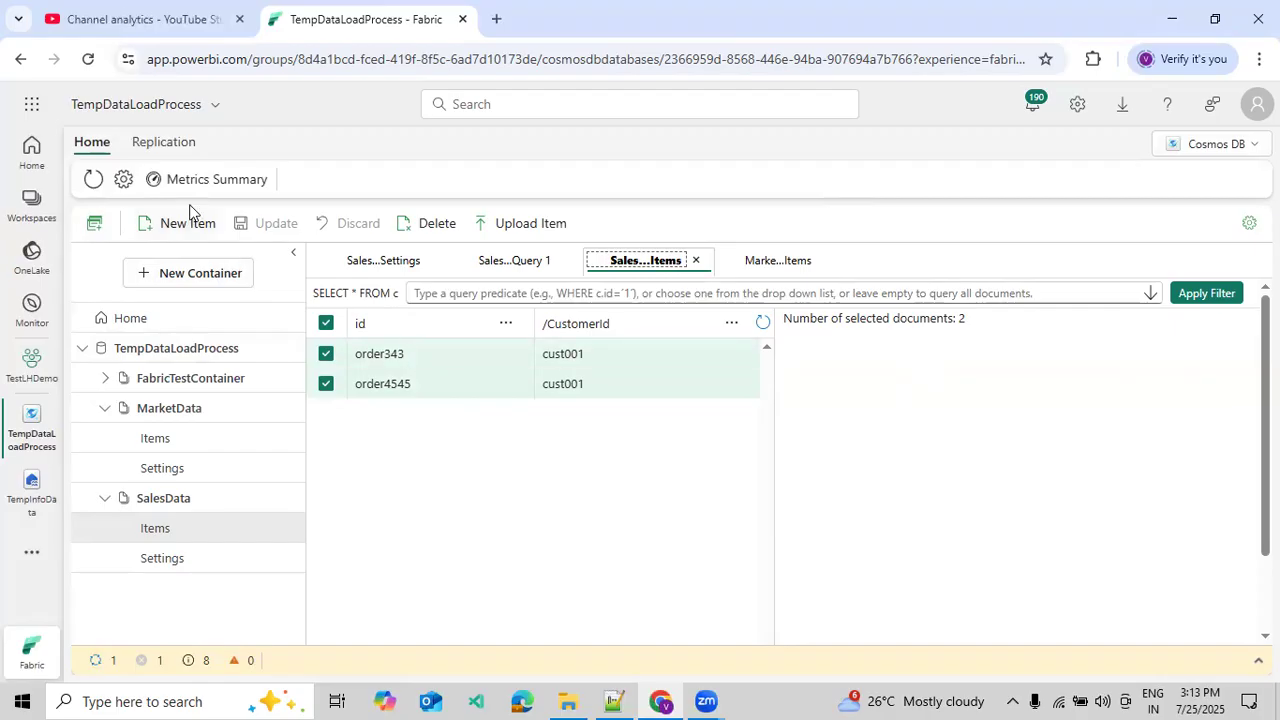
# Review the TempDataLoadProcess database's settings and open its Metrics Summary.
pyautogui.click(125, 181)
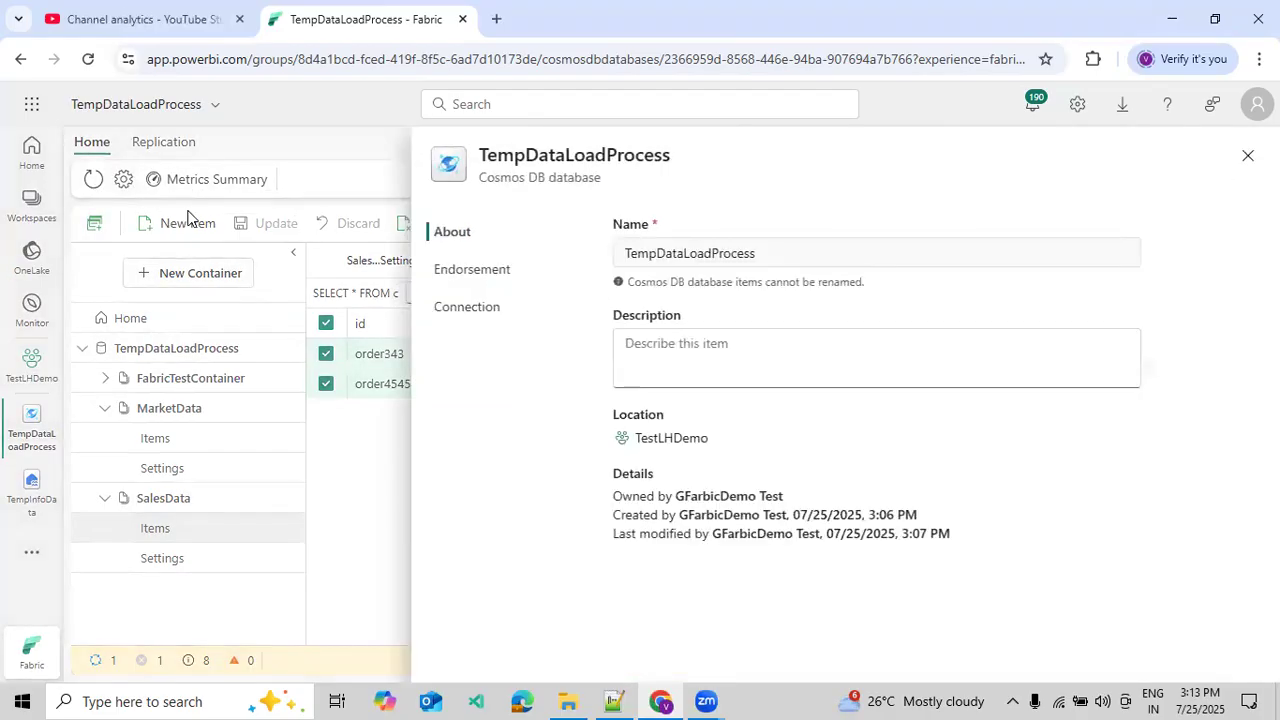
pyautogui.click(1246, 160)
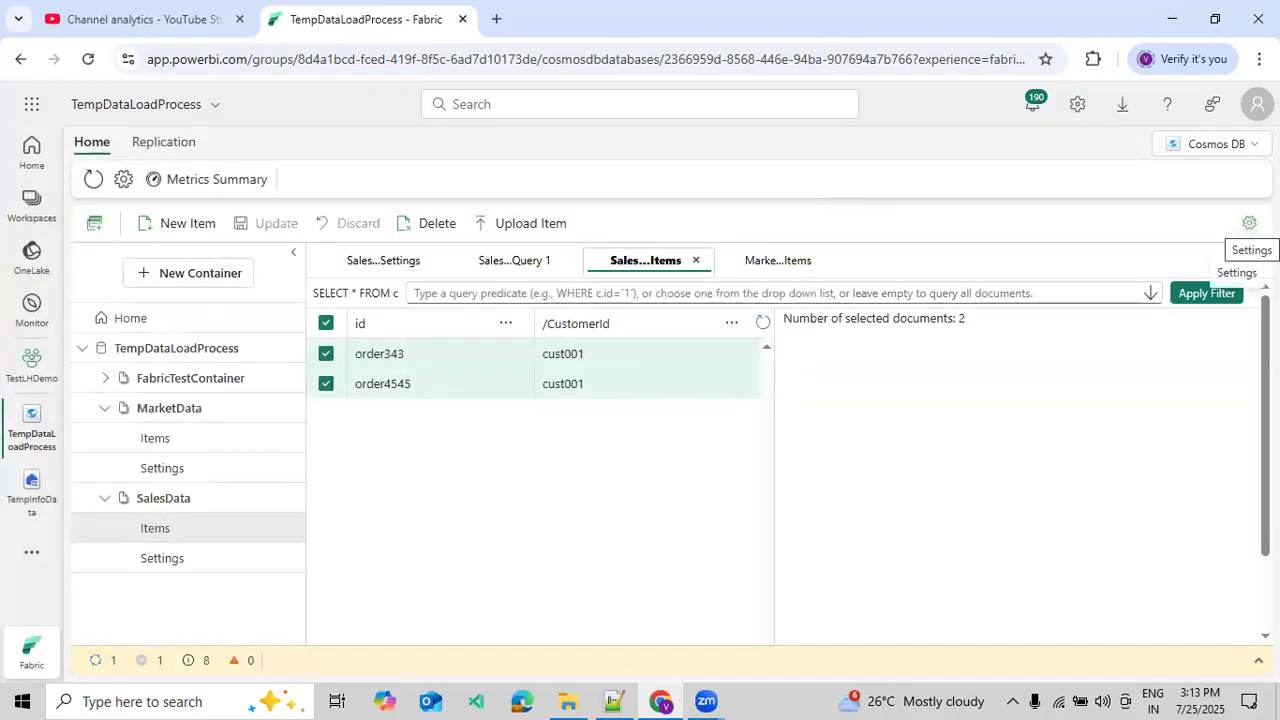
pyautogui.click(226, 184)
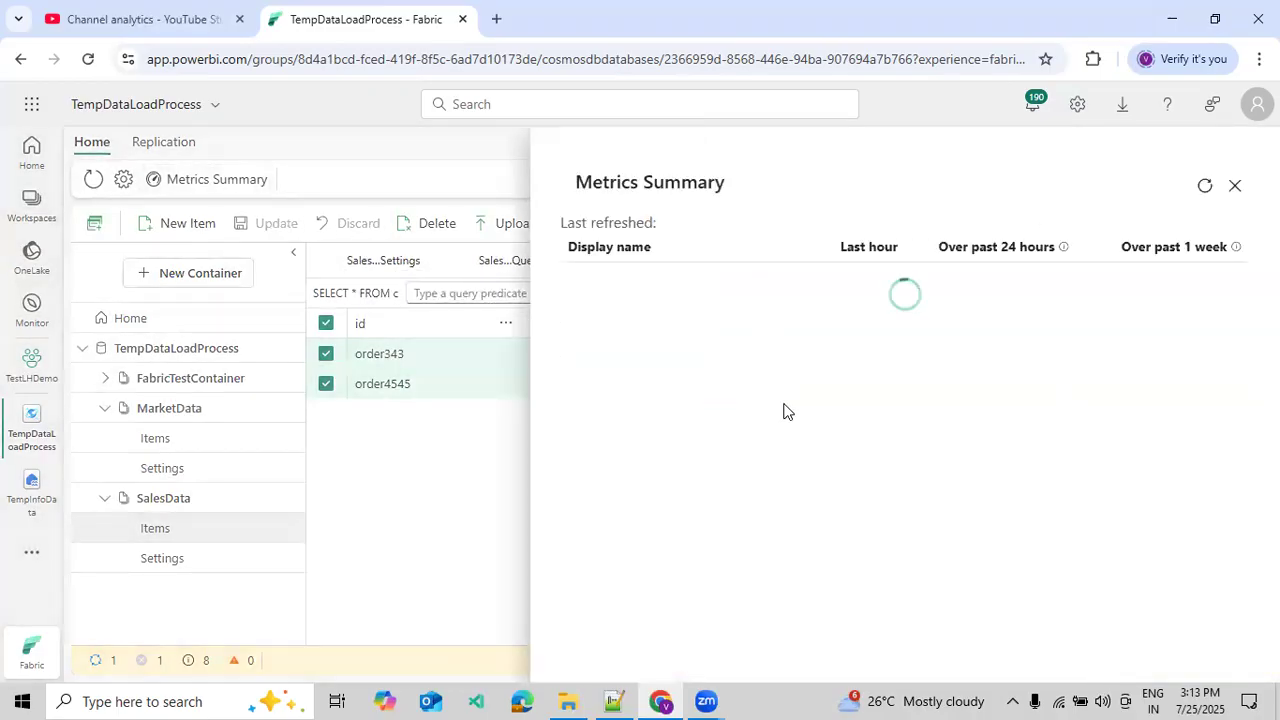
# Close the Metrics Summary, then view the data explorer's settings with the history and explorer version and close them.
pyautogui.click(1235, 187)
pyautogui.click(1247, 224)
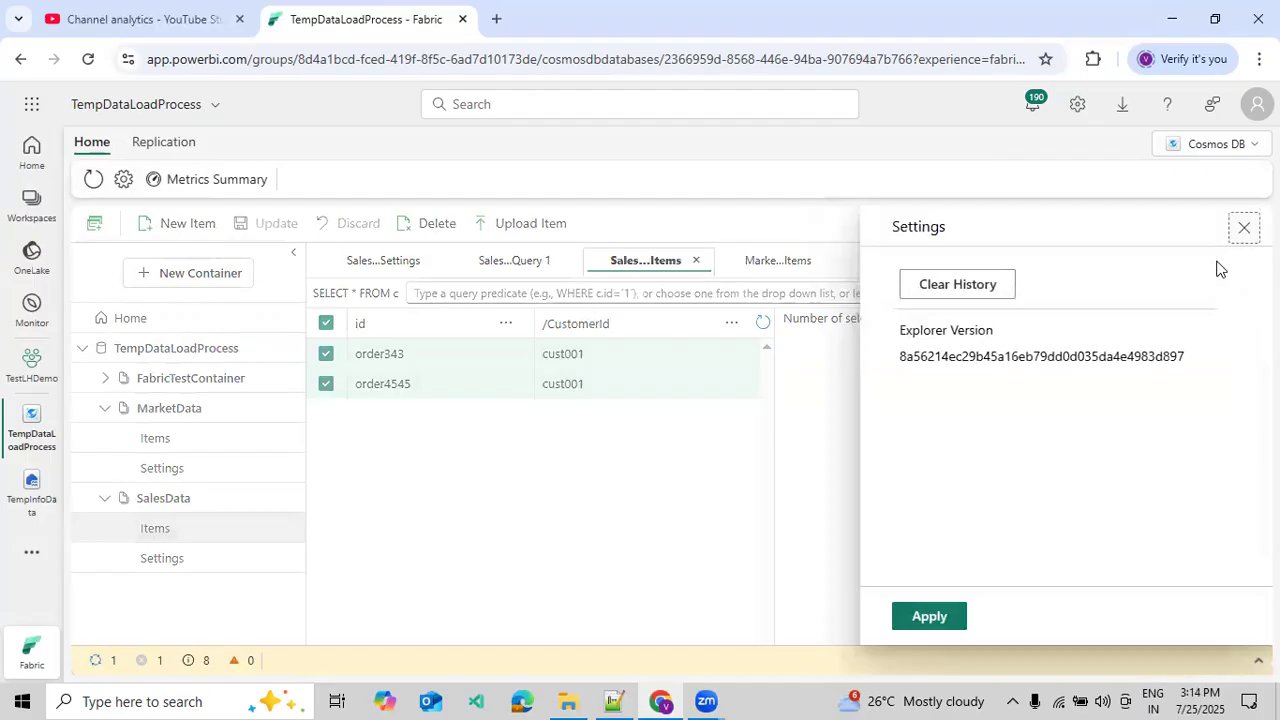
pyautogui.click(1245, 230)
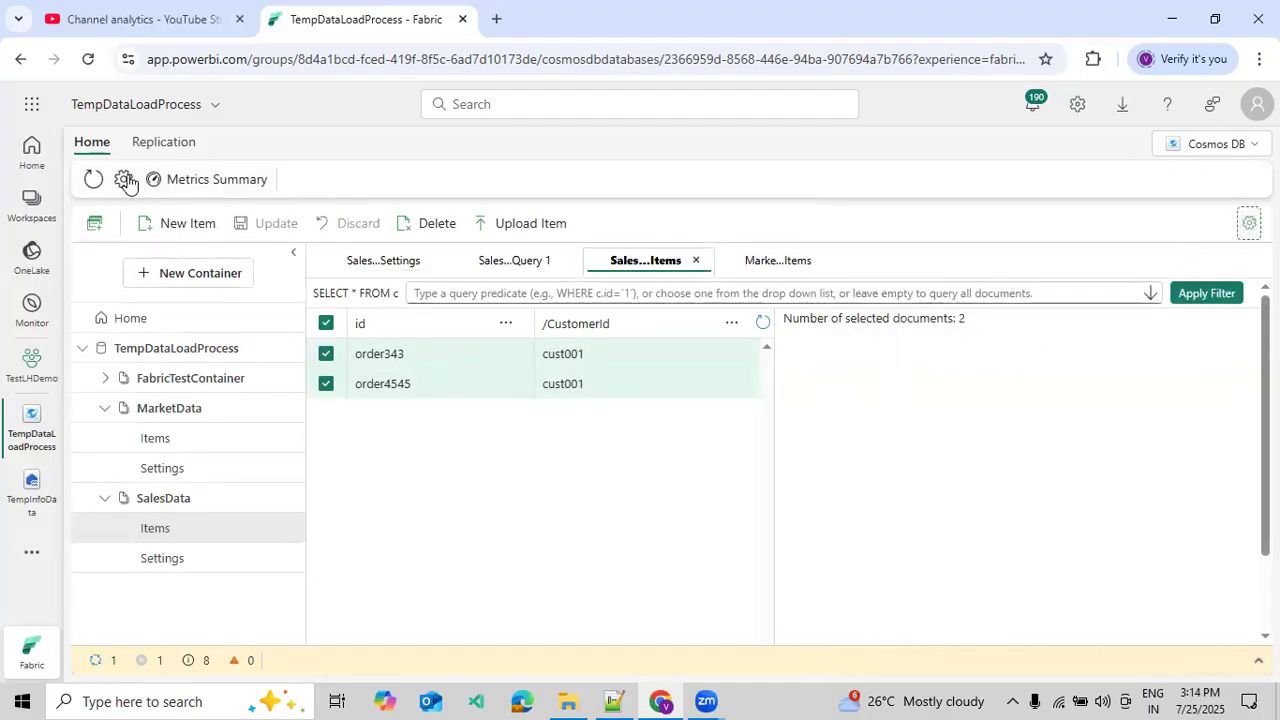
# Refresh the database and review the replication status of its containers, reloading the container list.
pyautogui.click(95, 183)
pyautogui.click(160, 142)
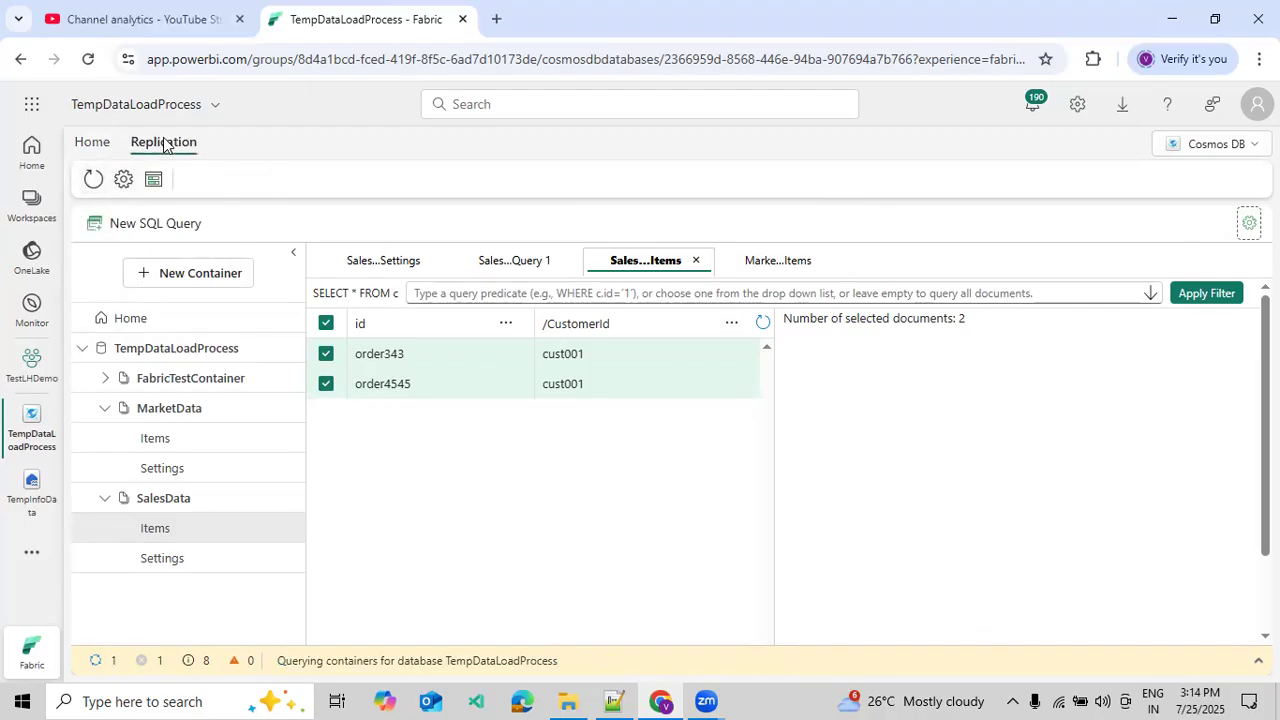
pyautogui.click(152, 180)
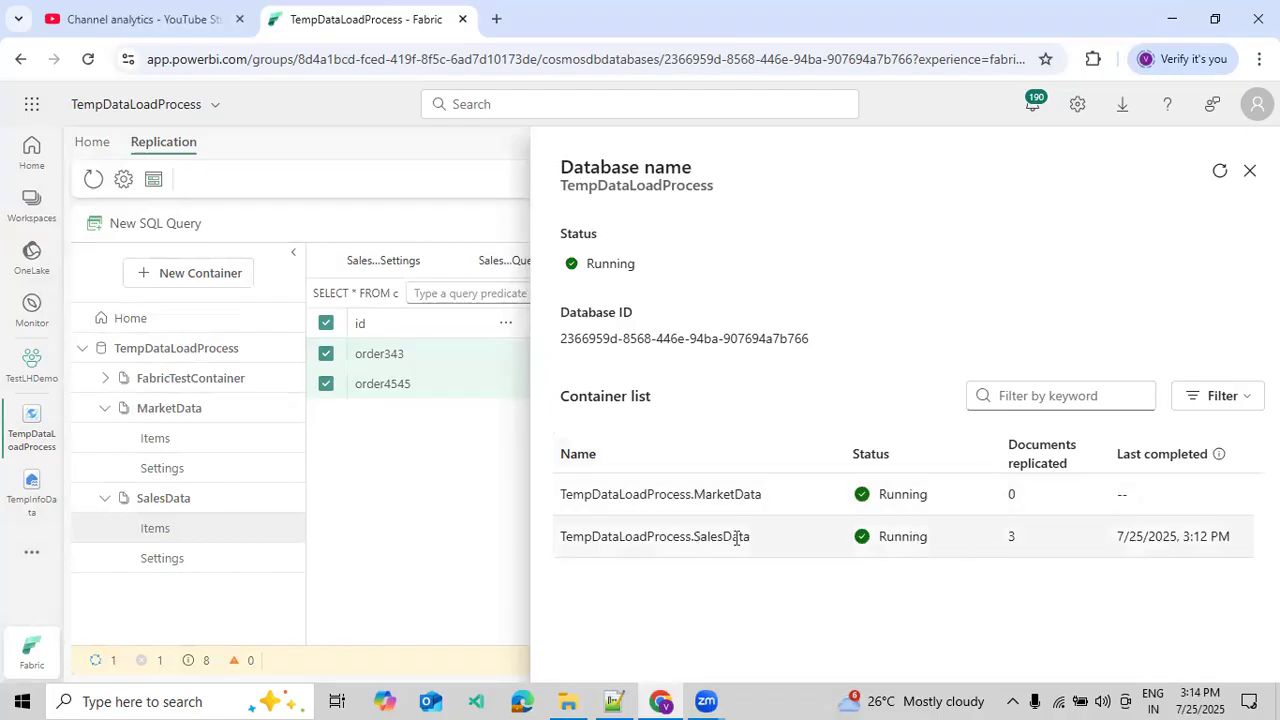
pyautogui.moveTo(697, 533); pyautogui.dragTo(742, 533)
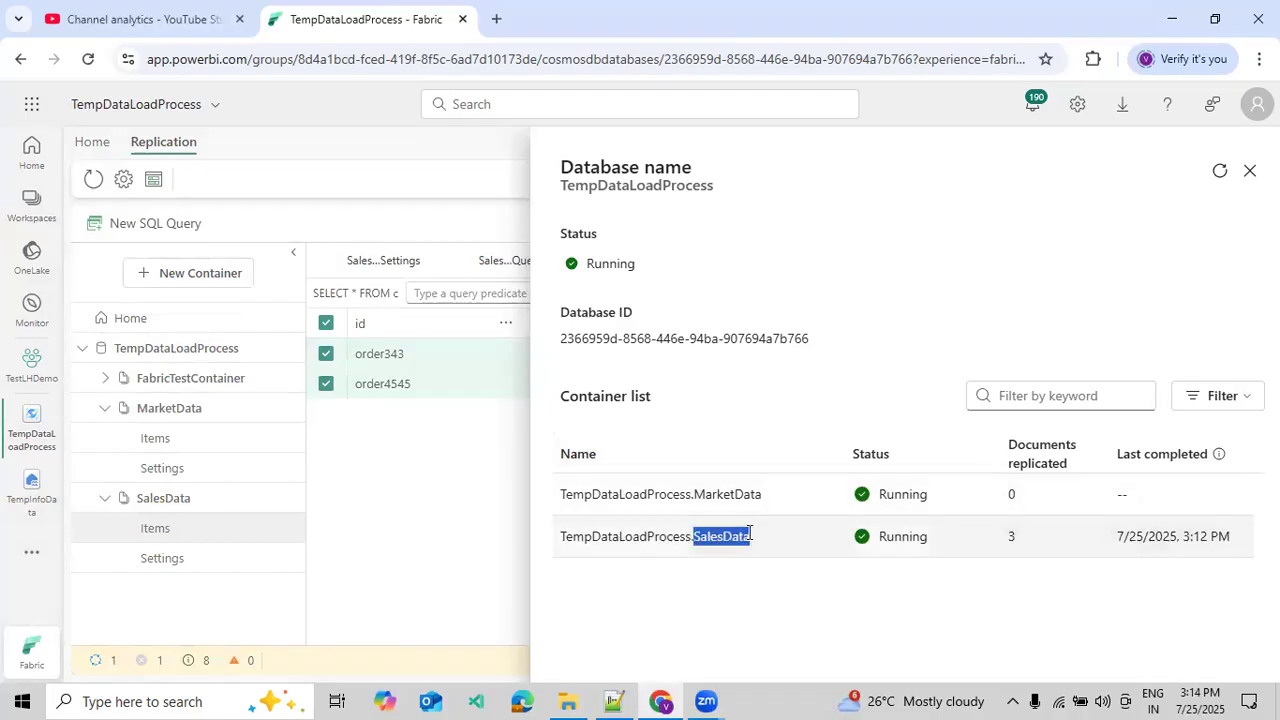
pyautogui.click(1220, 172)
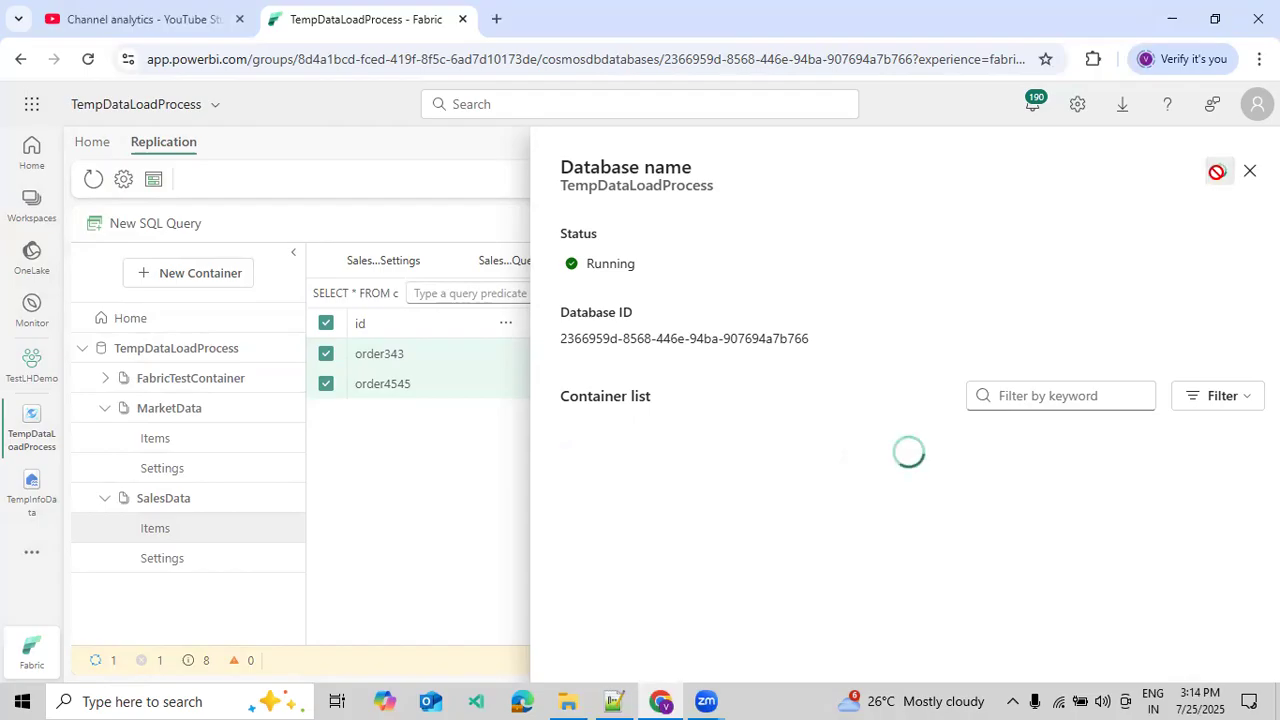
pyautogui.click(1219, 174)
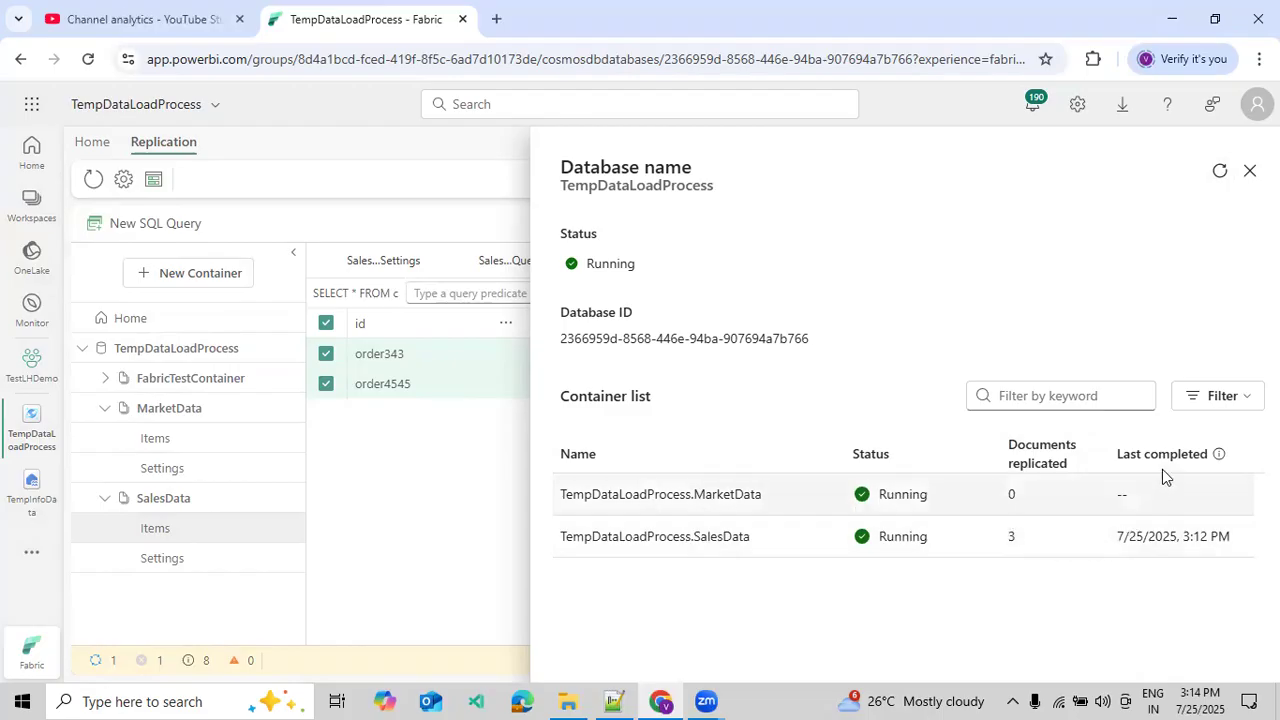
pyautogui.click(1249, 170)
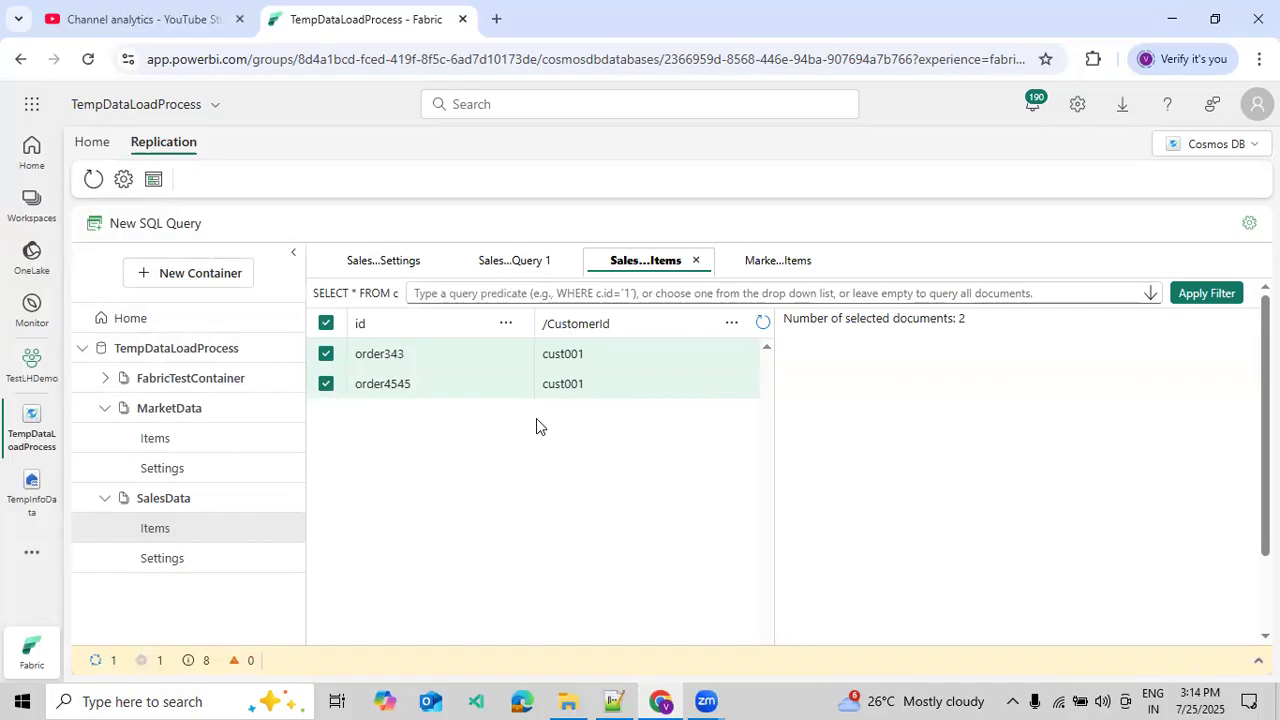
# Switch from Cosmos DB to the SQL endpoint and expand the tables of the TempDataLoadProcess schema.
pyautogui.click(1165, 150)
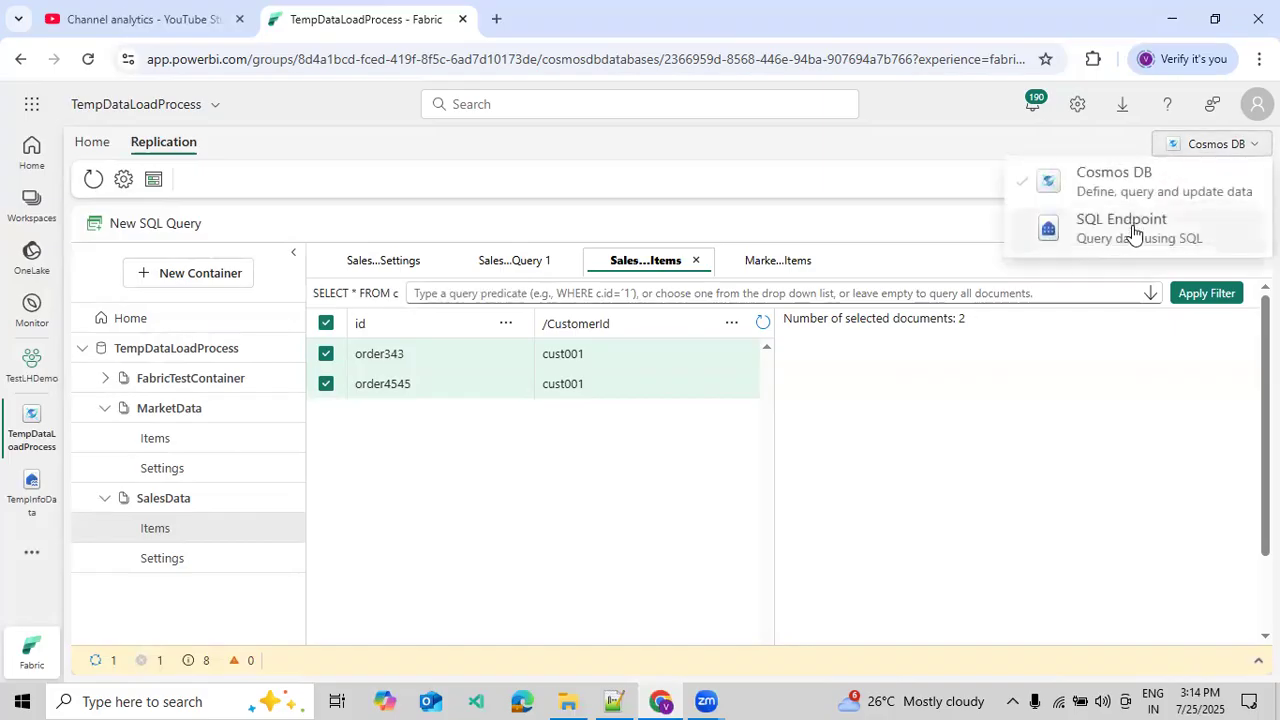
pyautogui.click(1127, 229)
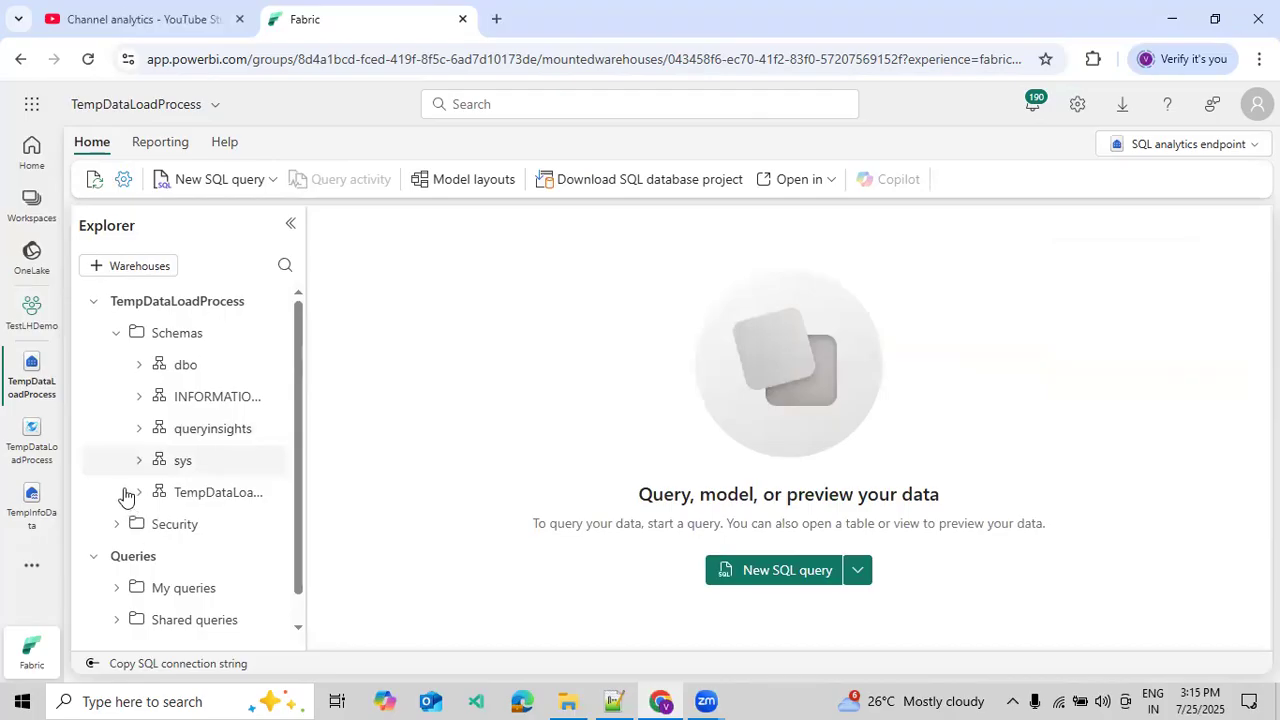
pyautogui.moveTo(306, 451); pyautogui.dragTo(387, 448)
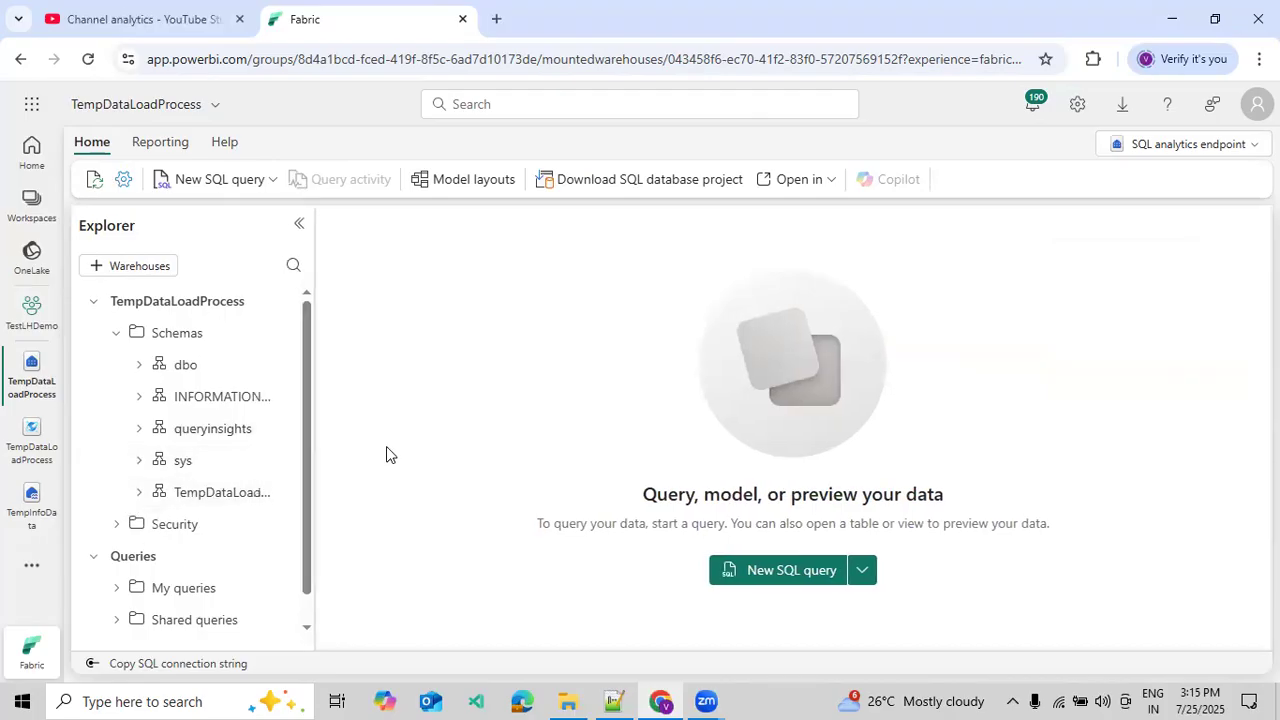
pyautogui.click(139, 493)
pyautogui.click(158, 525)
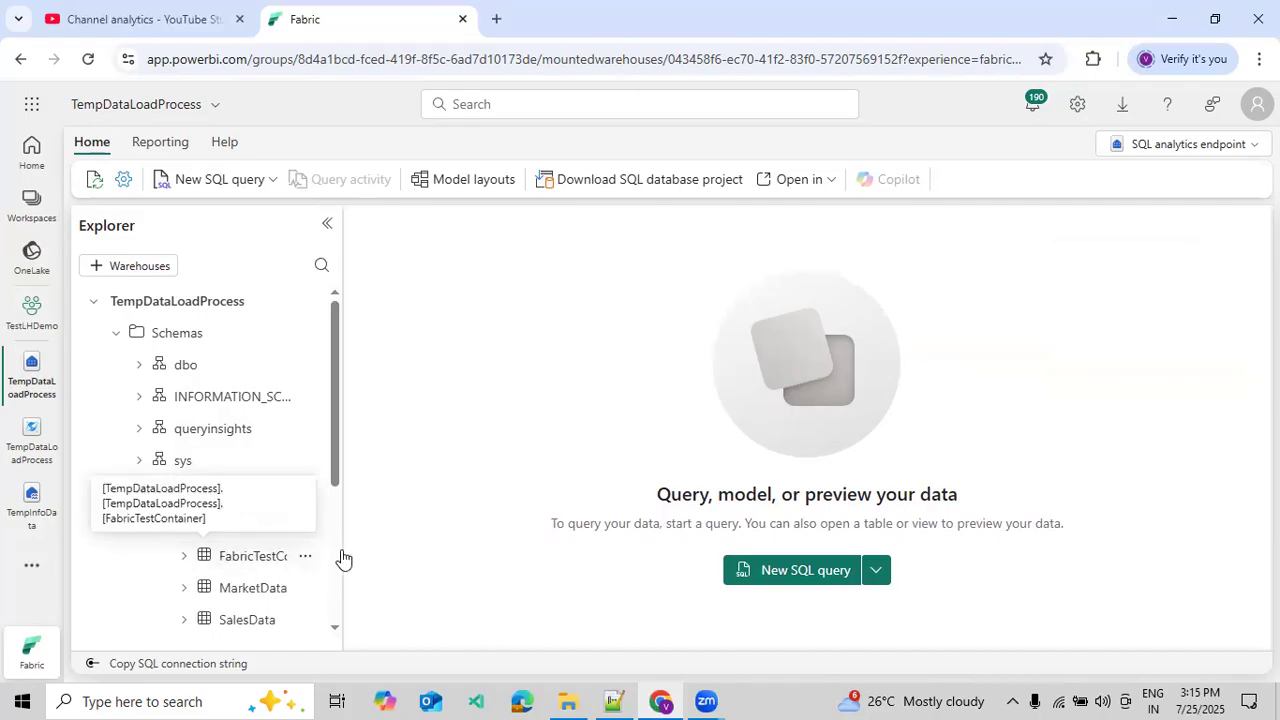
pyautogui.moveTo(344, 546); pyautogui.dragTo(449, 526)
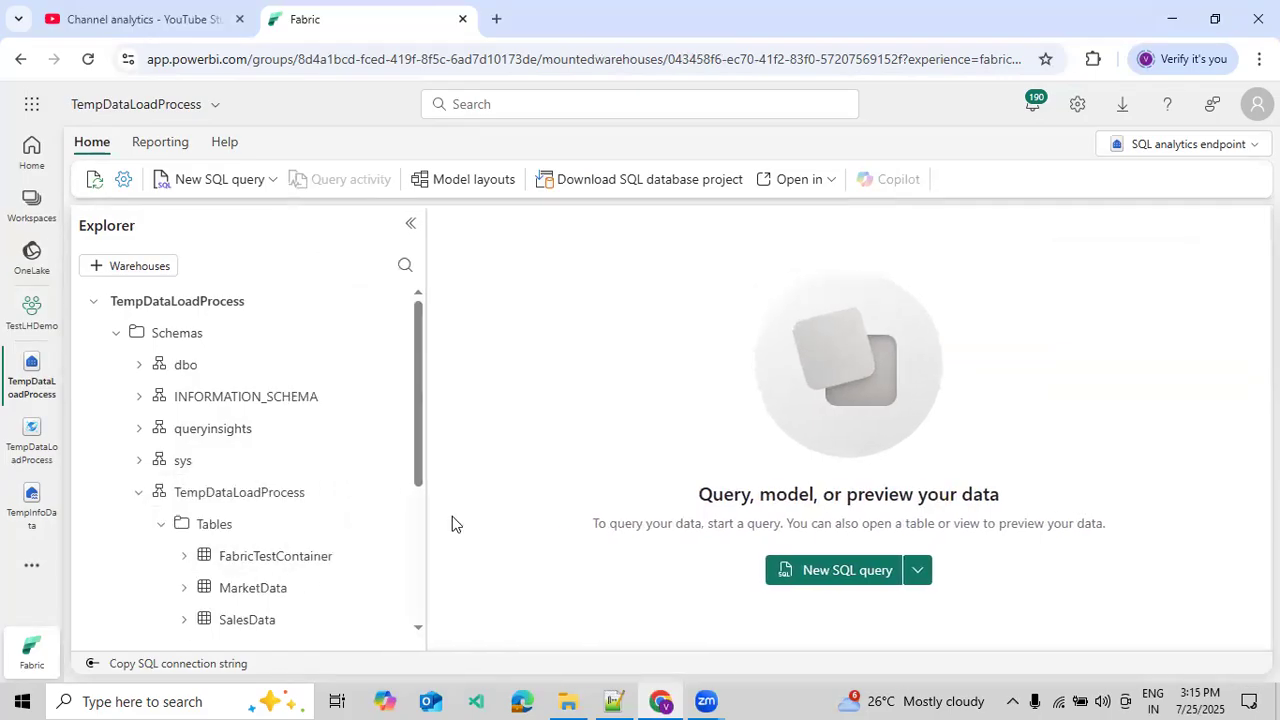
pyautogui.scroll(-2, 377, 543)
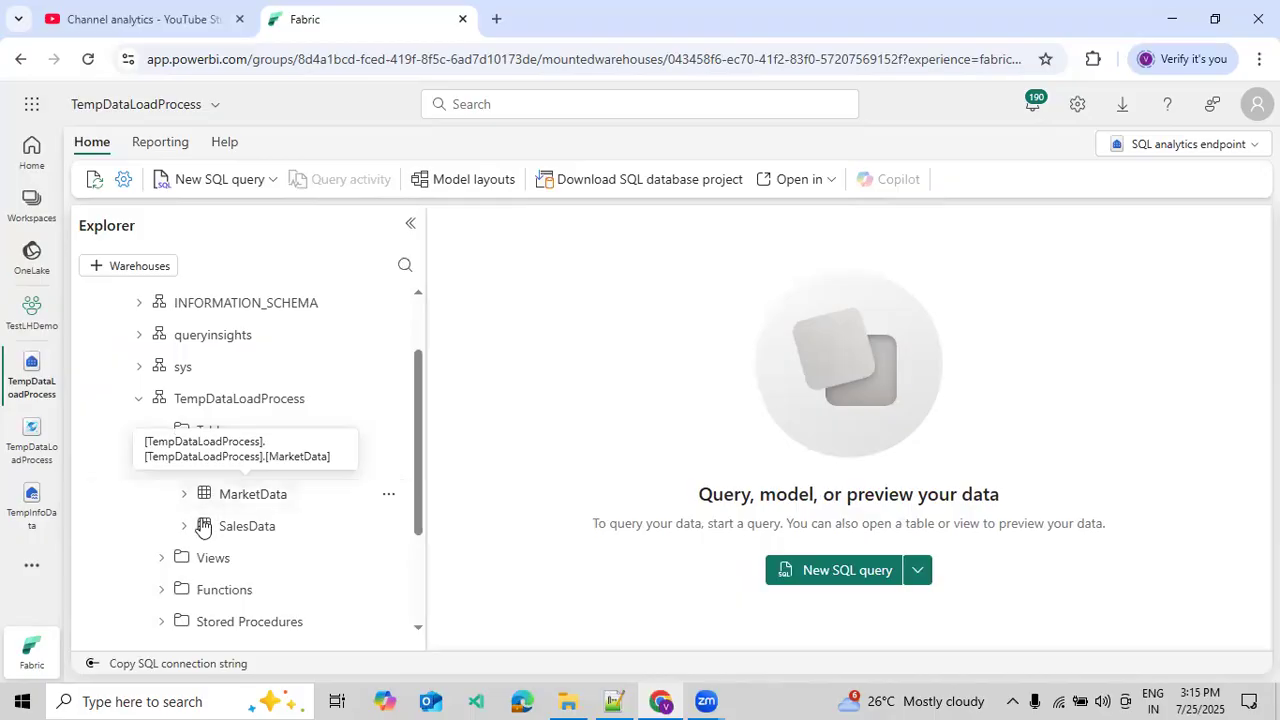
# Query the top 100 rows of the SalesData table and enlarge the query area by collapsing the Explorer.
pyautogui.click(389, 527)
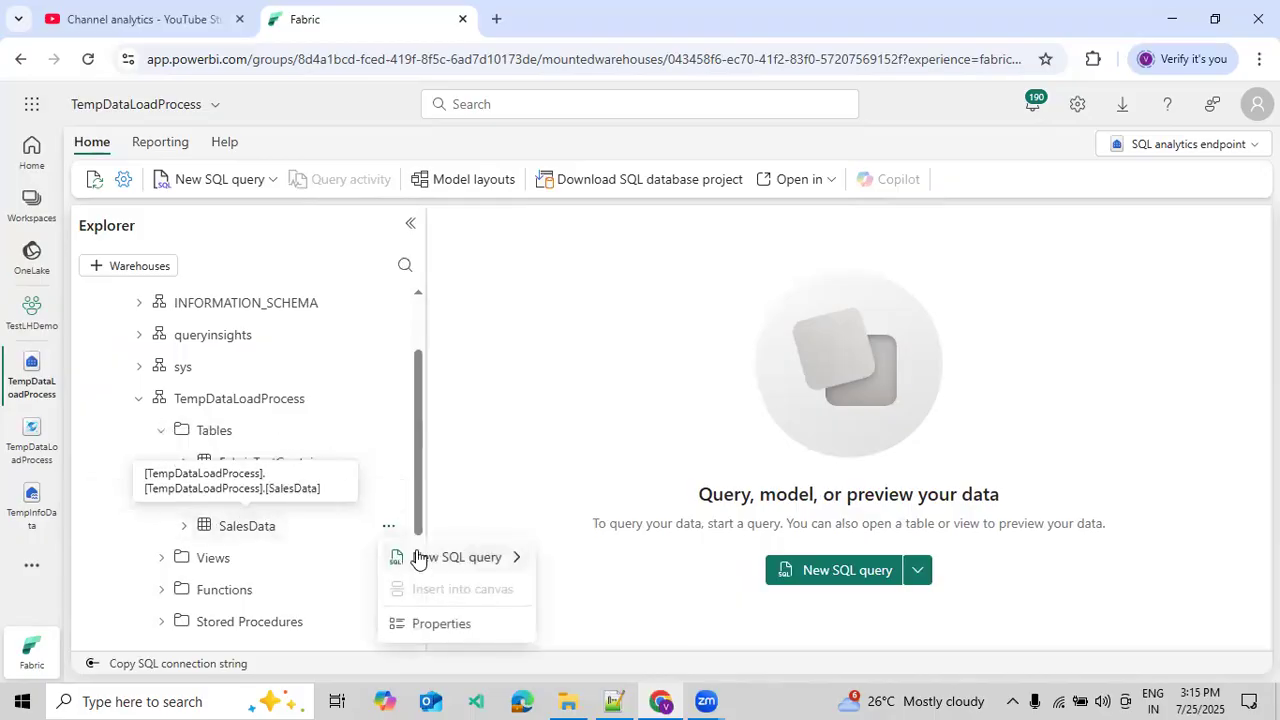
pyautogui.click(548, 561)
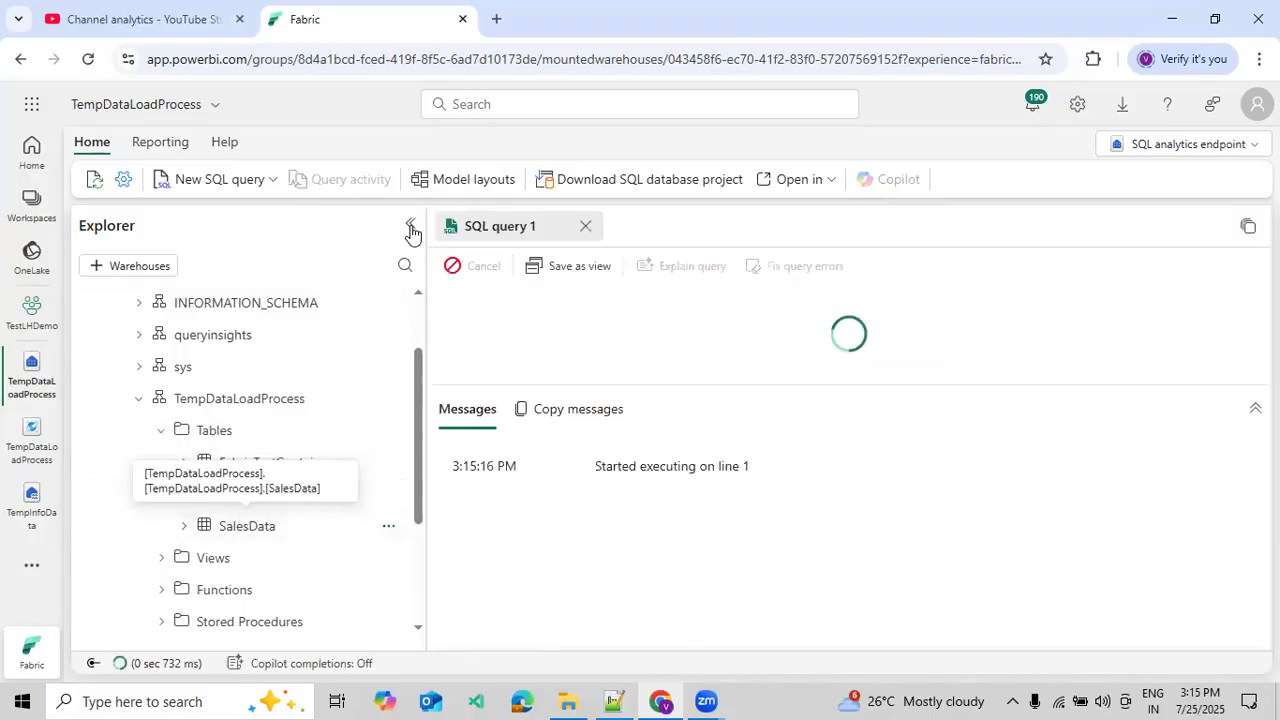
pyautogui.click(410, 224)
pyautogui.moveTo(427, 386); pyautogui.dragTo(435, 450)
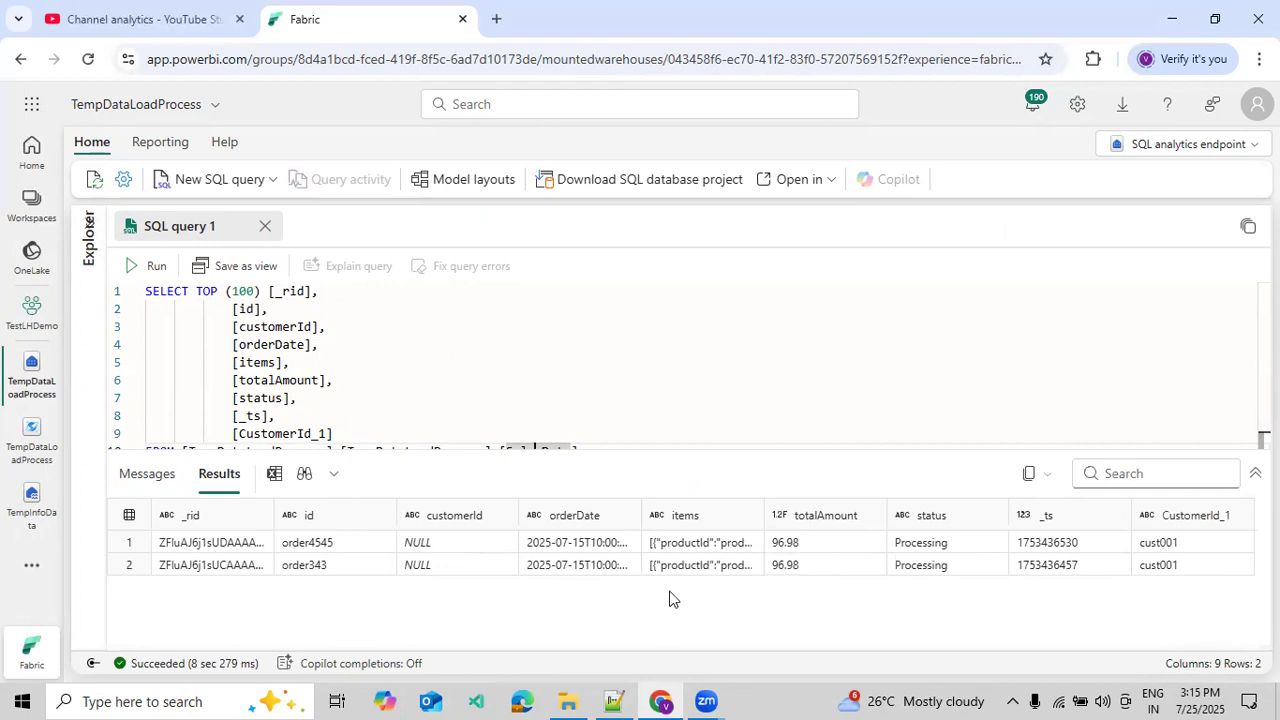
# Replace the SQL query with the OPENJSON statement from the "Query to fetch Data" file and run it.
pyautogui.click(567, 701)
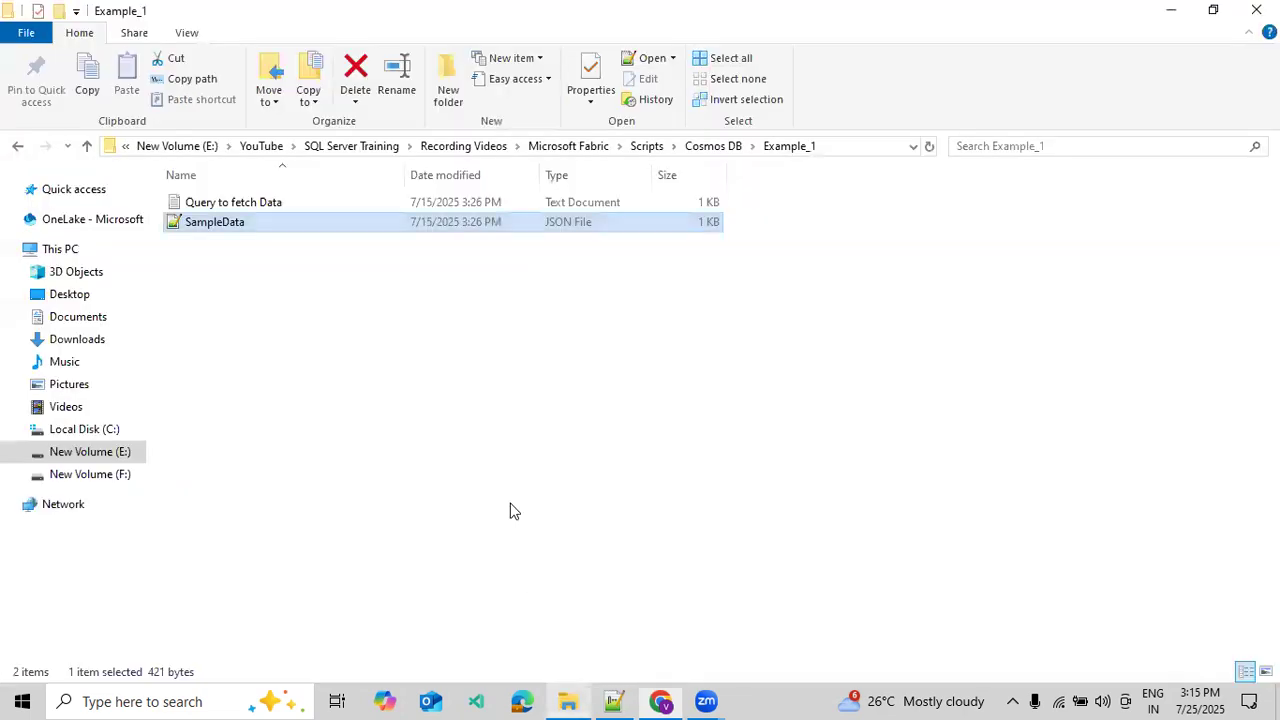
pyautogui.doubleClick(400, 205)
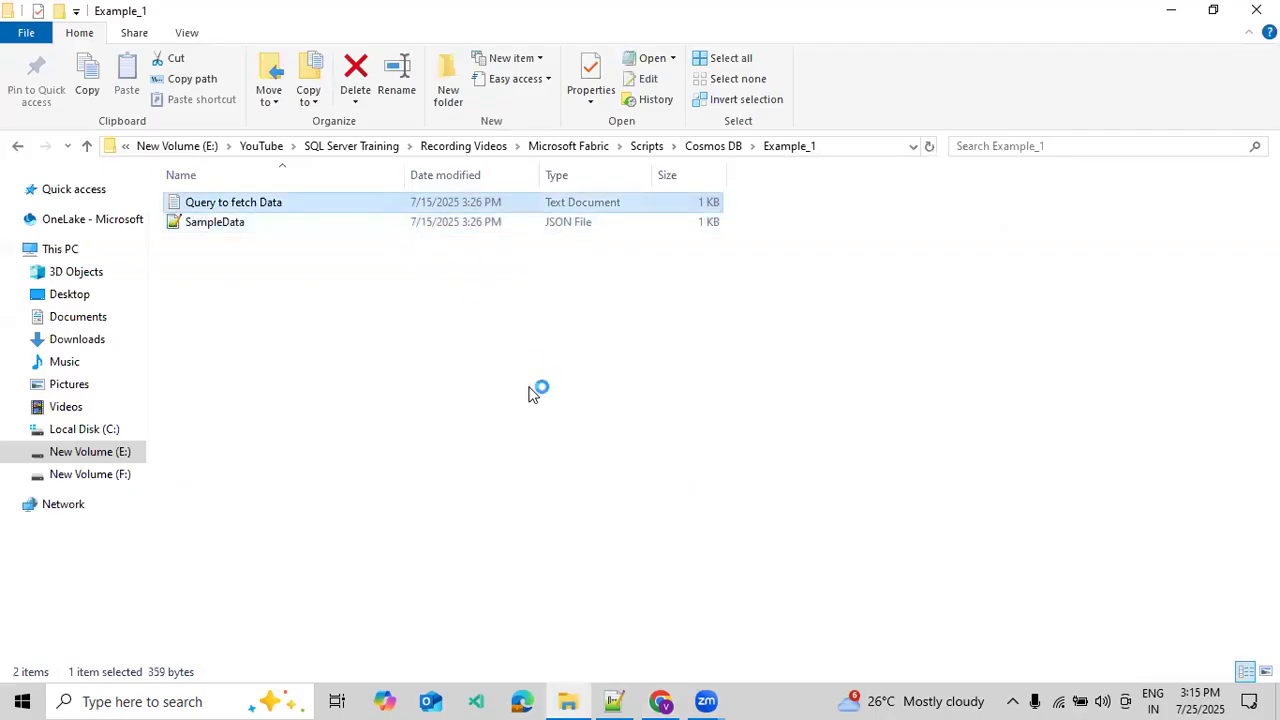
pyautogui.moveTo(357, 465); pyautogui.dragTo(184, 184)
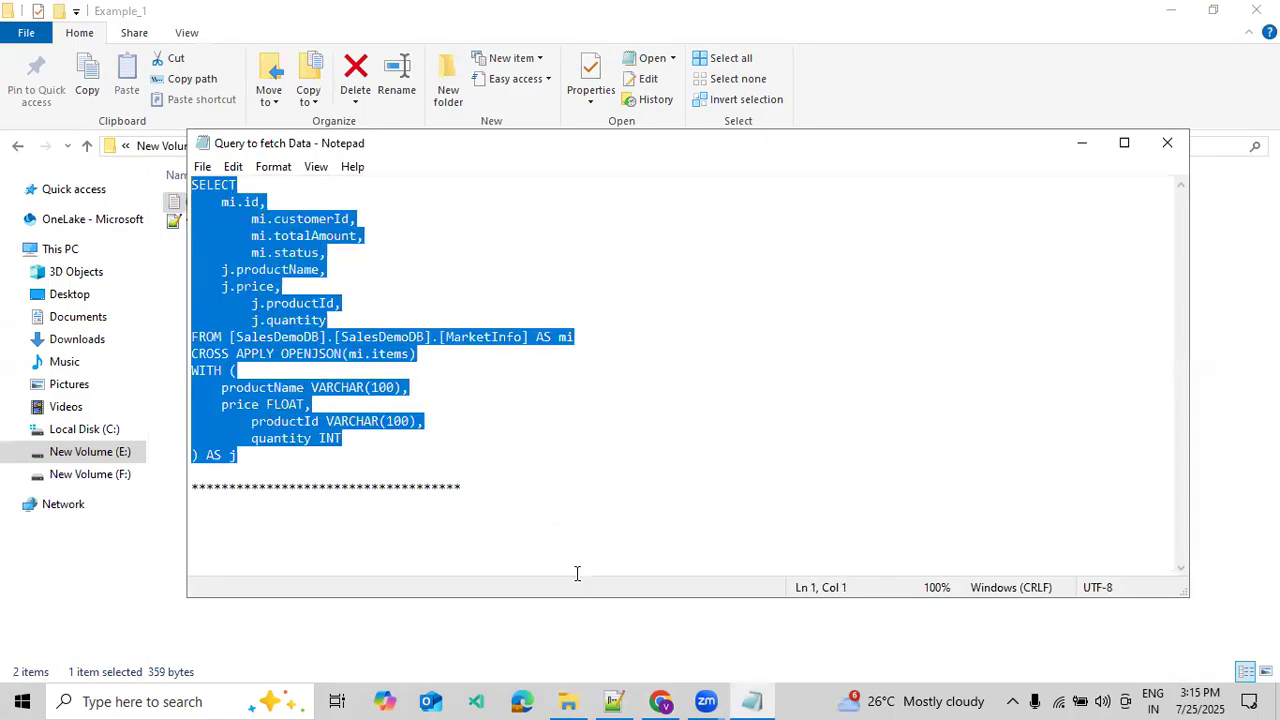
pyautogui.click(660, 701)
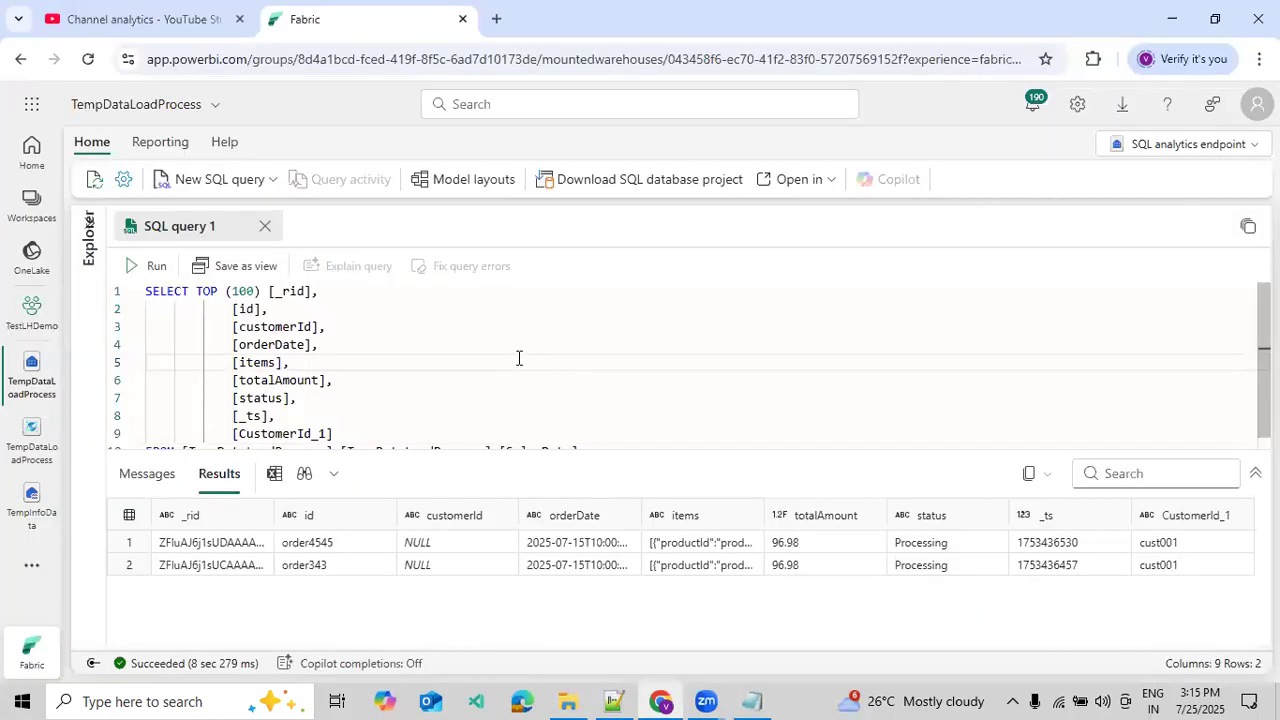
pyautogui.hotkey('ctrl', 'a')
pyautogui.hotkey('ctrl', 'v')
pyautogui.click(150, 265)
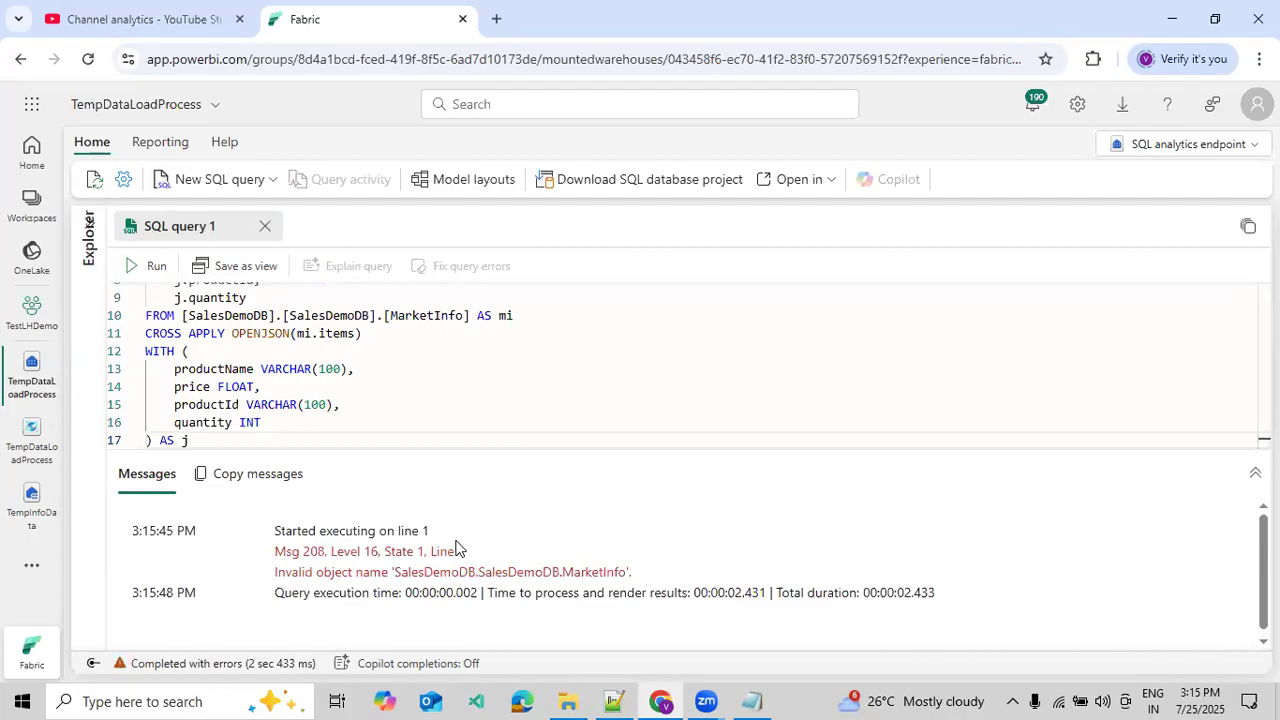
# Change the table name in the query's FROM clause to SalesData, matching the Explorer's table list, and rerun the query.
pyautogui.doubleClick(573, 572)
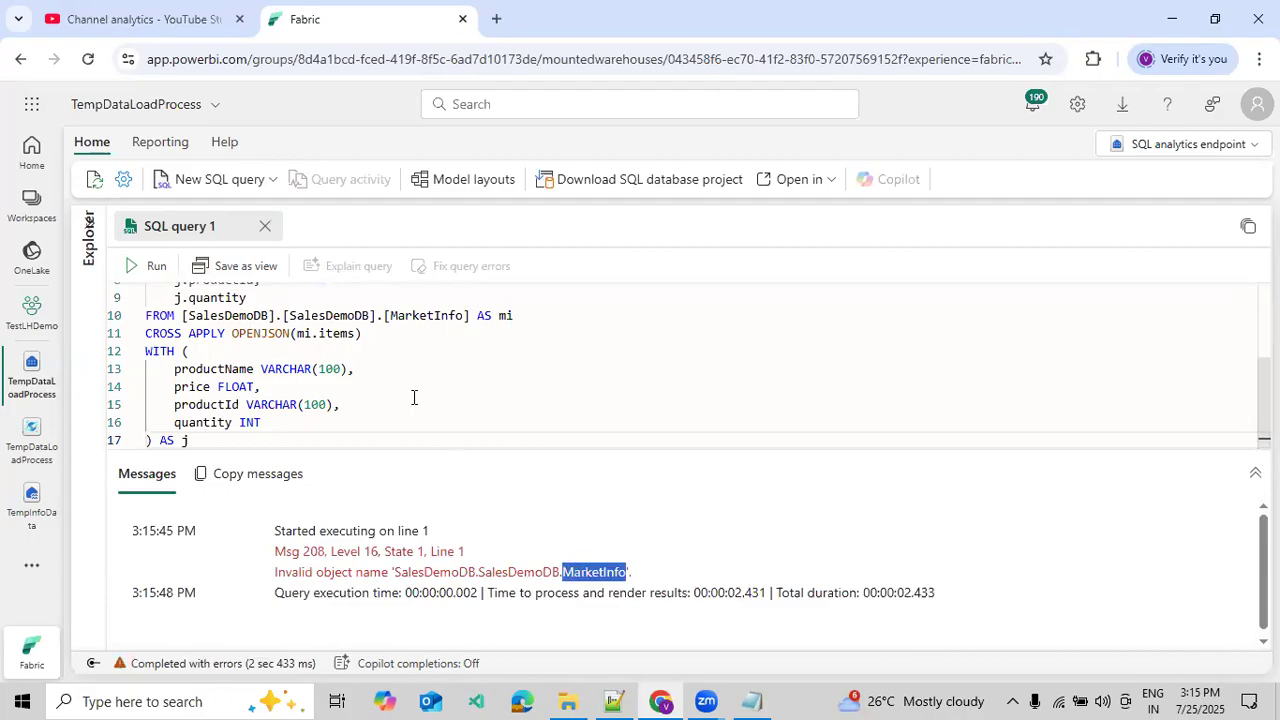
pyautogui.scroll(1, 372, 366)
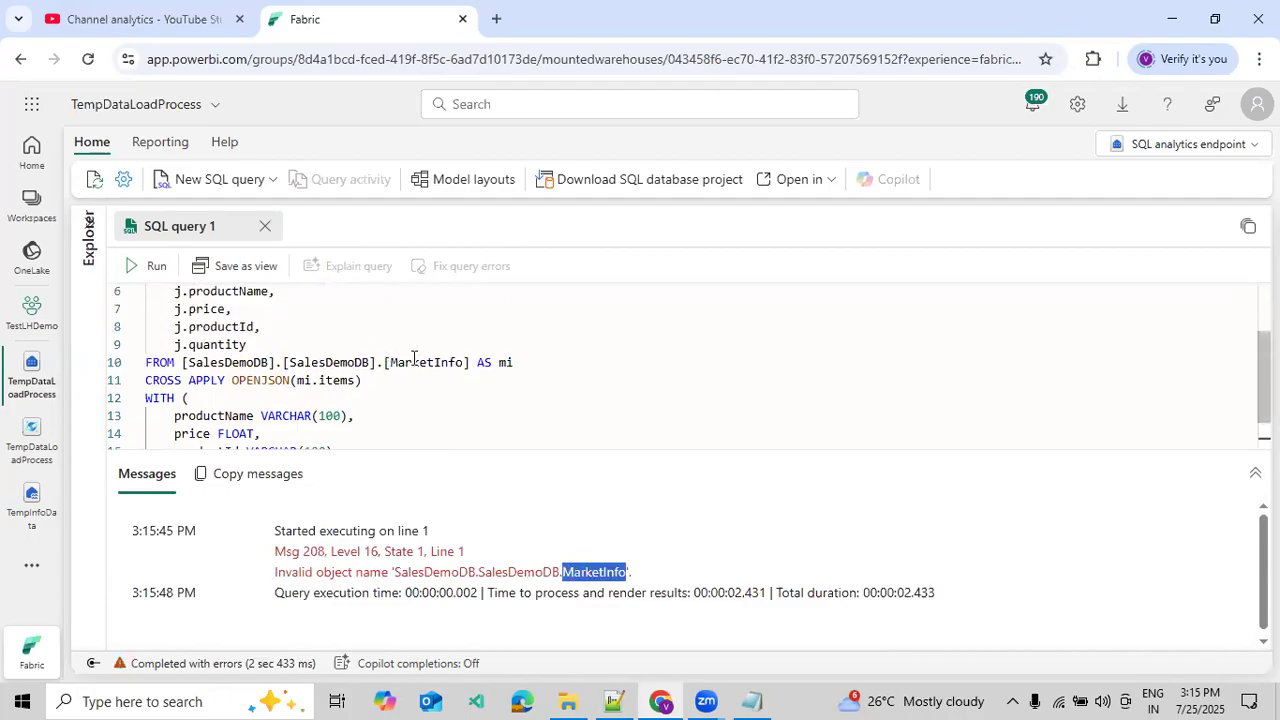
pyautogui.click(93, 222)
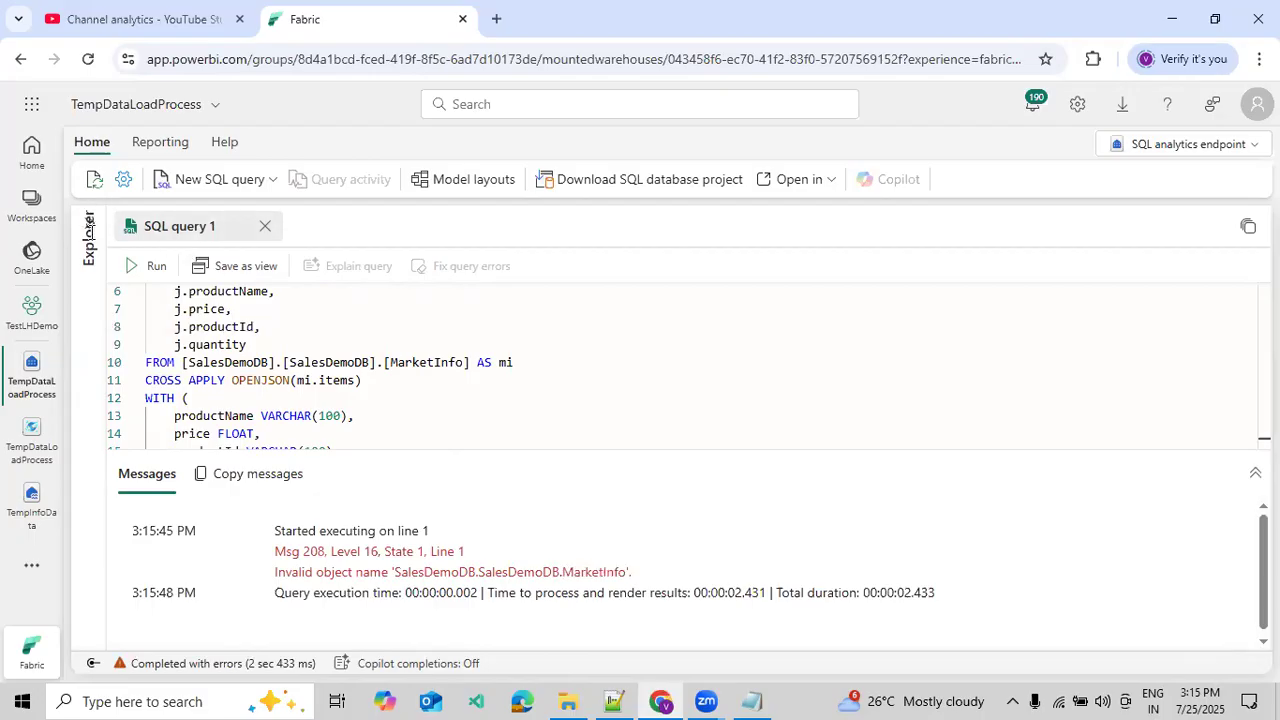
pyautogui.click(93, 225)
pyautogui.moveTo(306, 508); pyautogui.dragTo(366, 503)
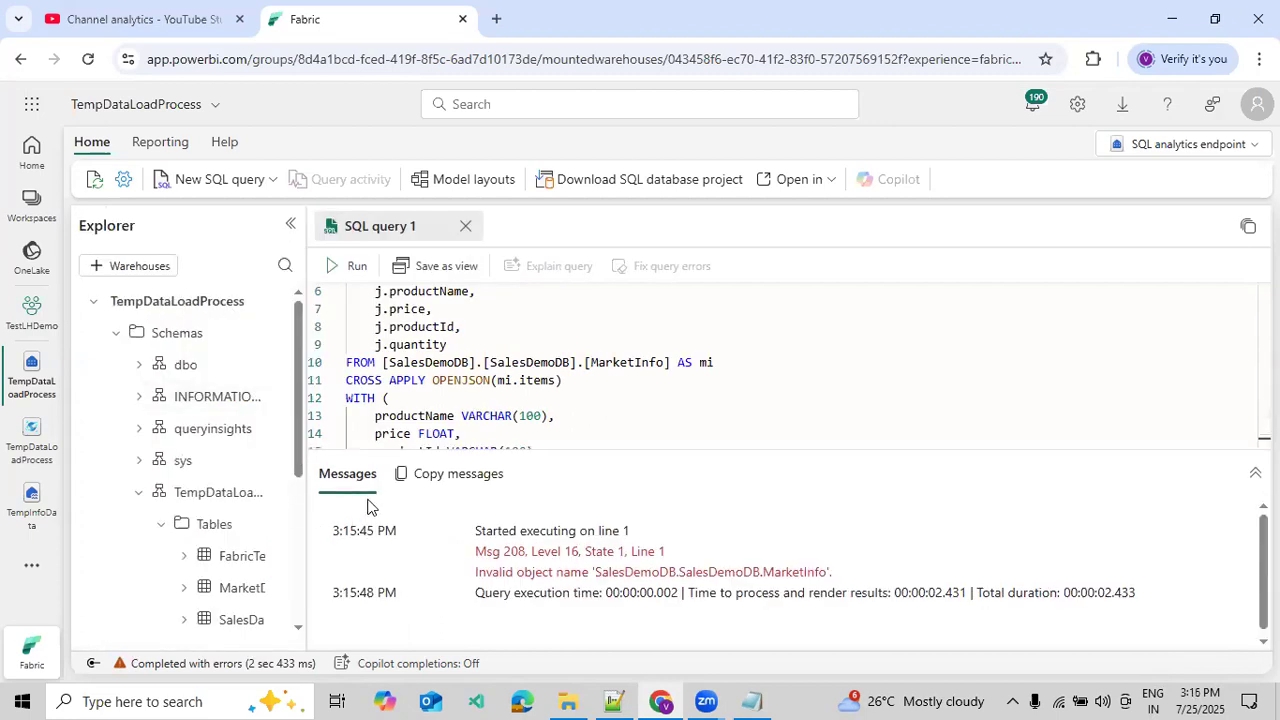
pyautogui.scroll(-1, 633, 395)
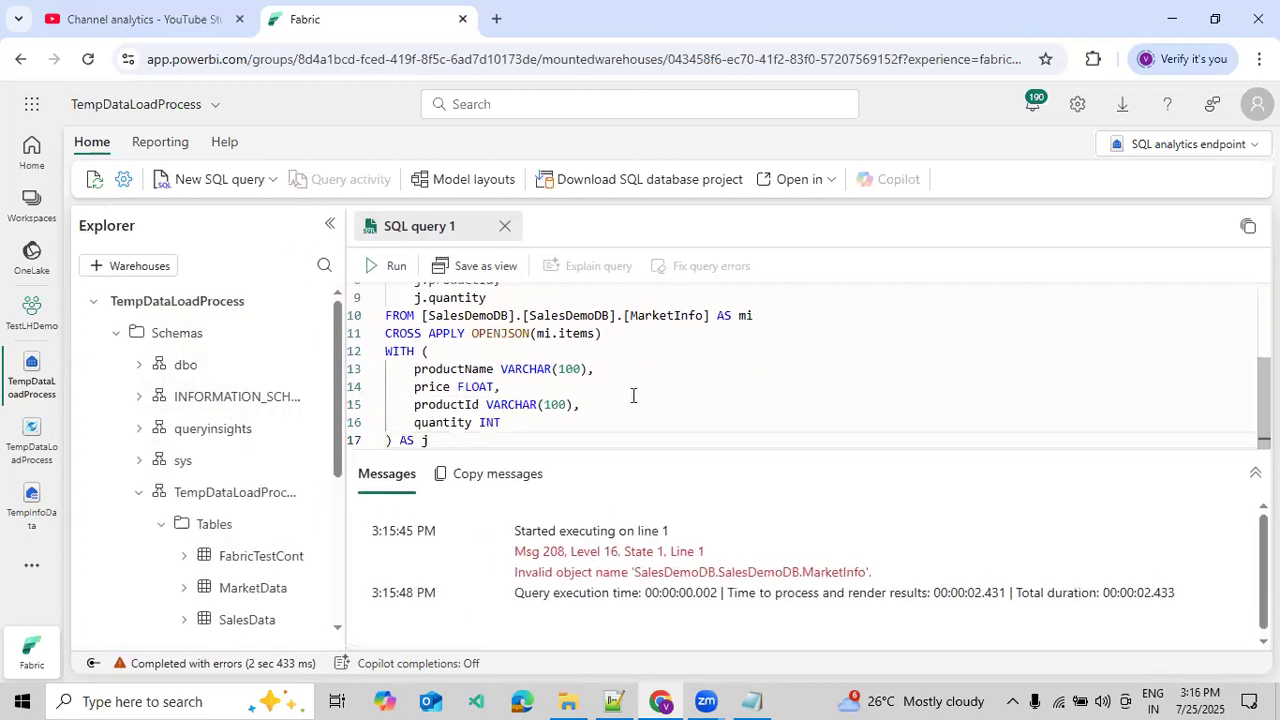
pyautogui.doubleClick(656, 315)
pyautogui.write('SalesD')
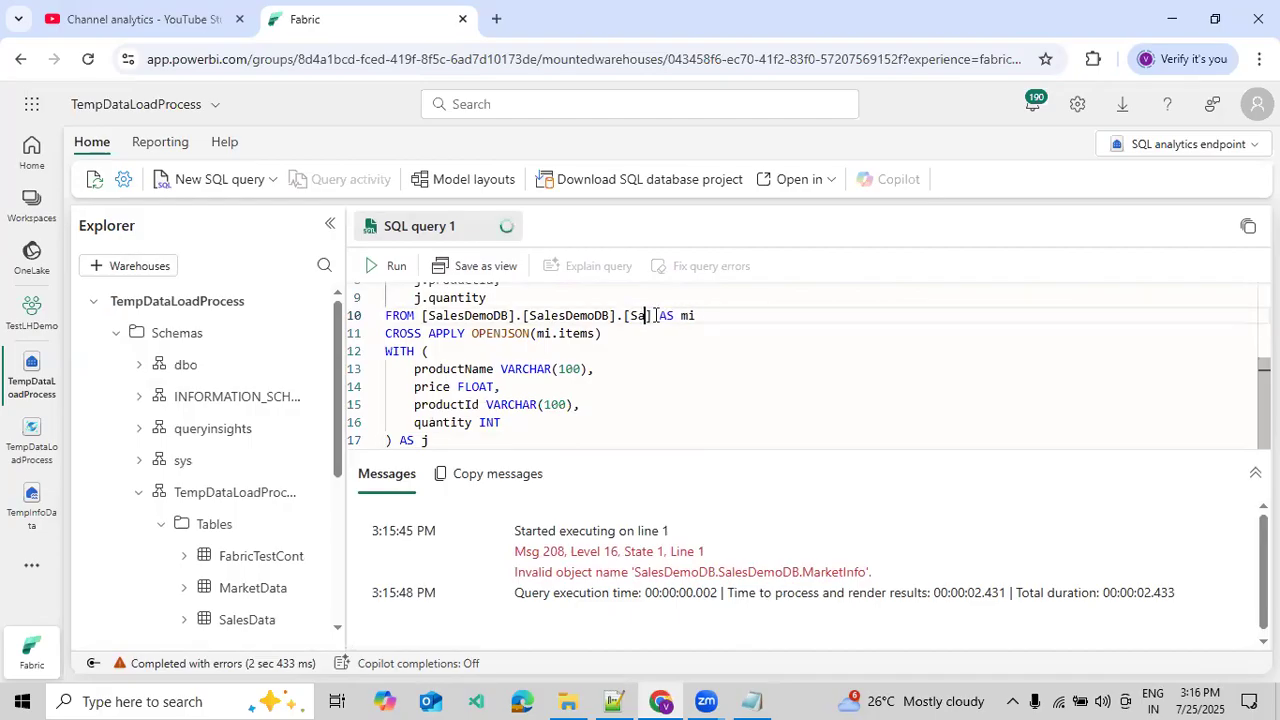
pyautogui.write('ata')
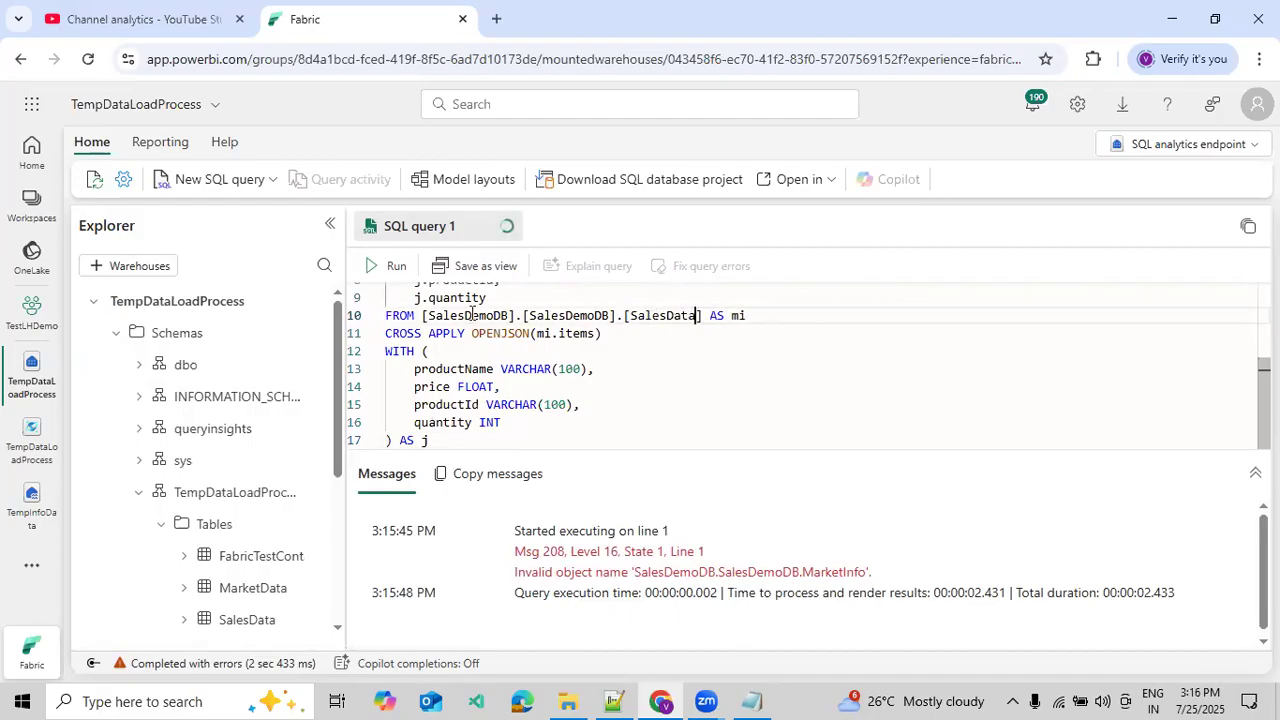
pyautogui.click(385, 265)
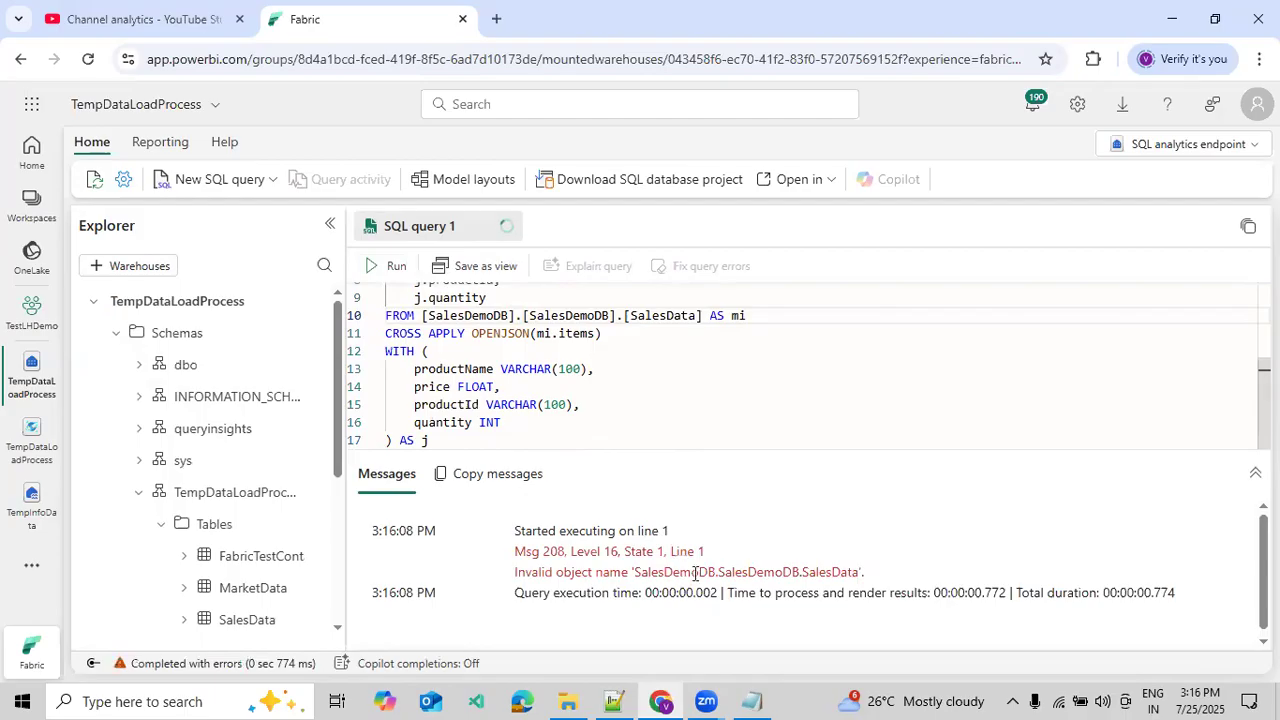
# Generate a top 100 query for the SalesData table and copy the full table reference from its FROM clause.
pyautogui.doubleClick(811, 571)
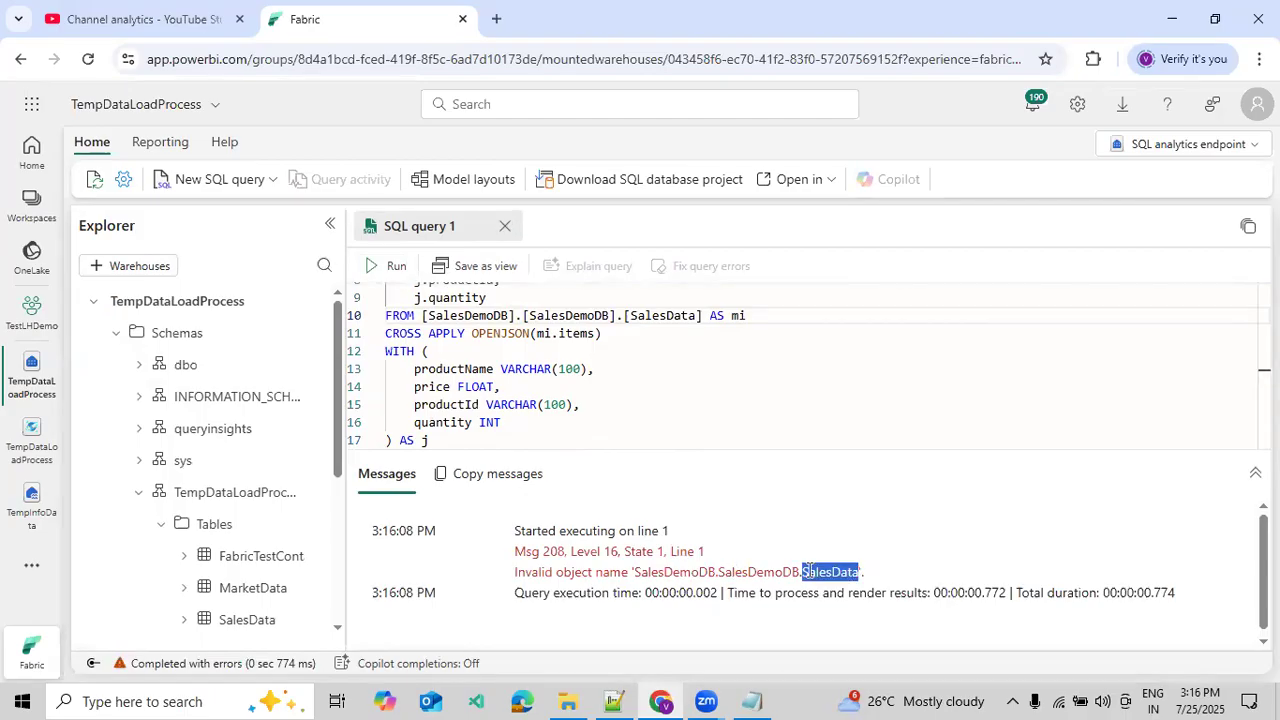
pyautogui.click(659, 315)
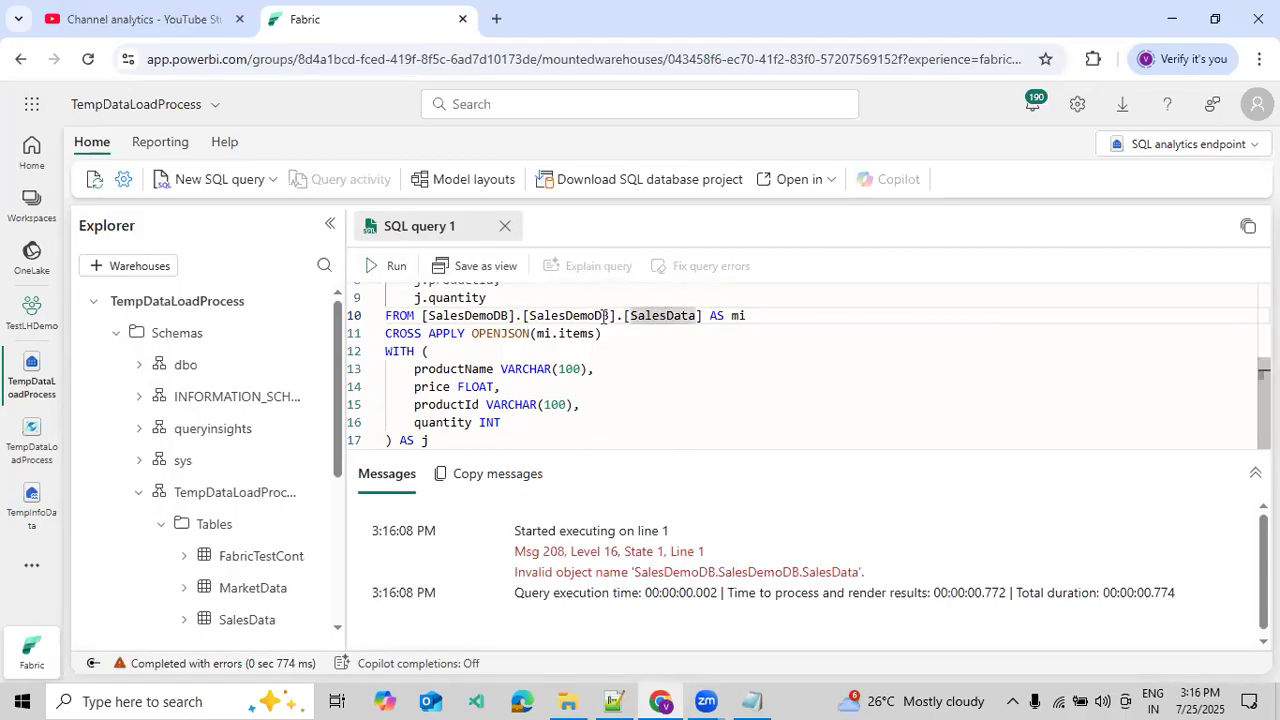
pyautogui.doubleClick(466, 315)
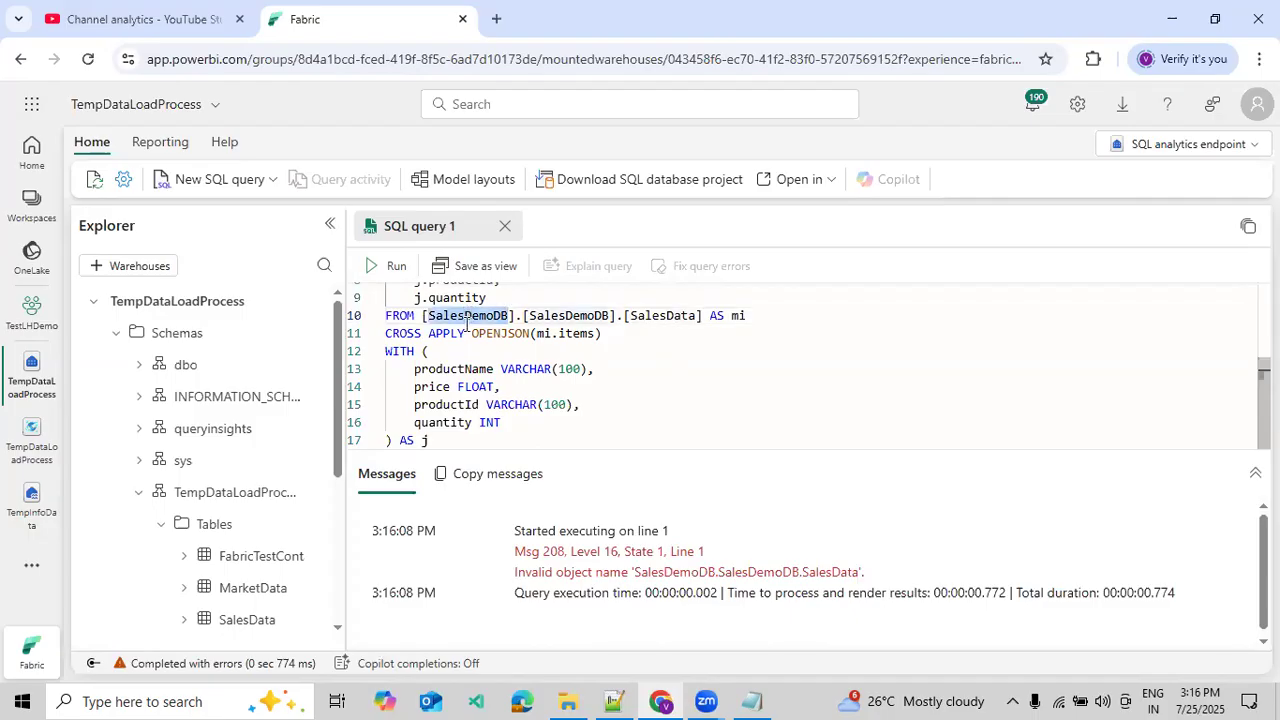
pyautogui.click(315, 621)
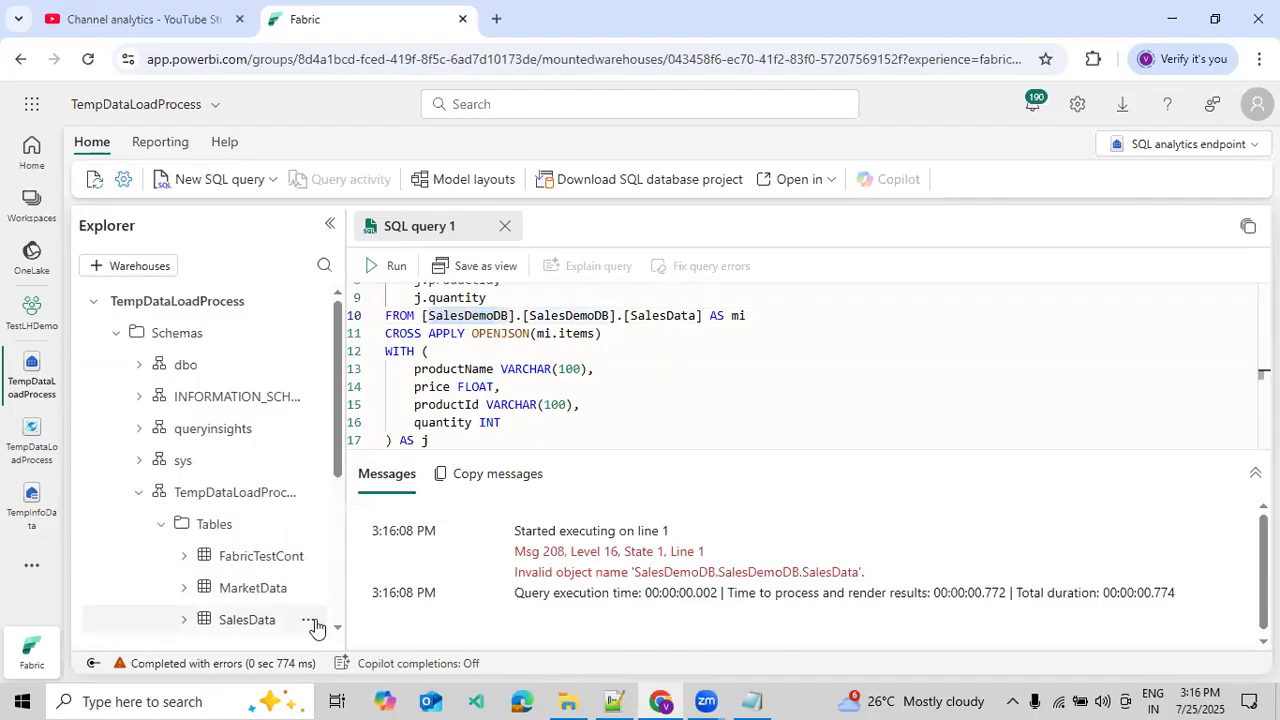
pyautogui.click(310, 621)
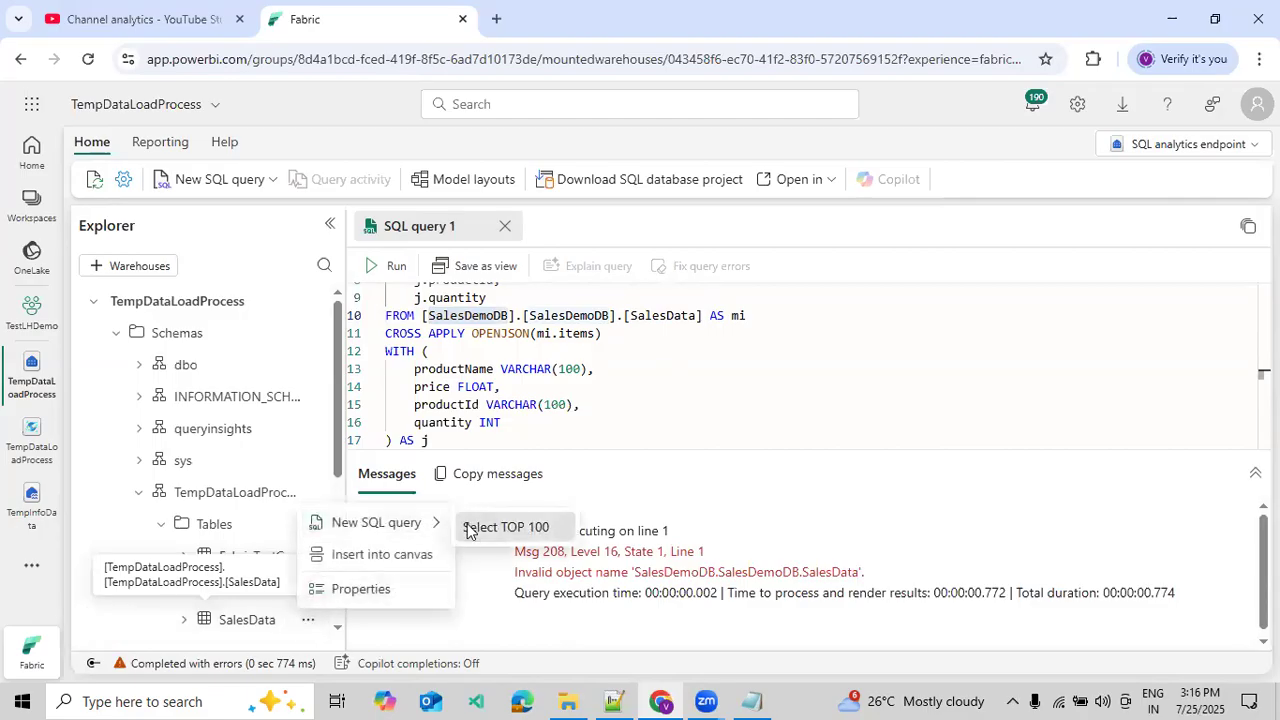
pyautogui.click(467, 530)
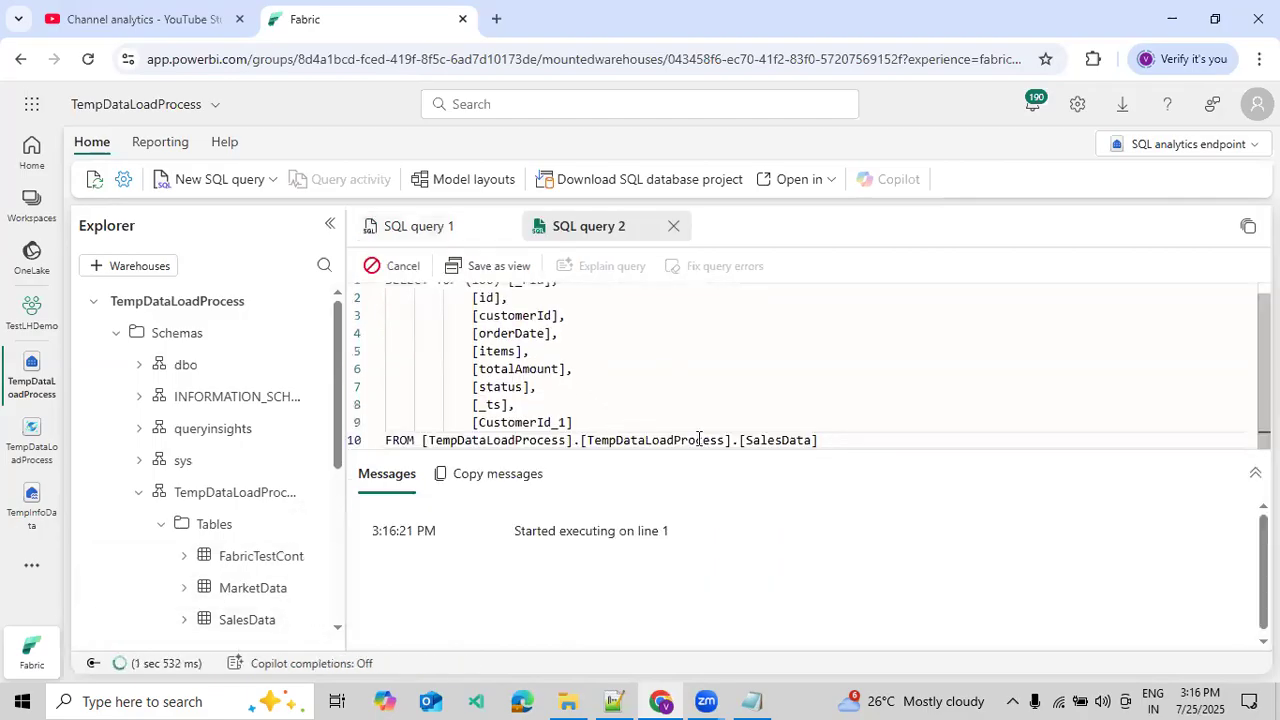
pyautogui.moveTo(822, 440); pyautogui.dragTo(423, 446)
pyautogui.hotkey('ctrl', 'c')
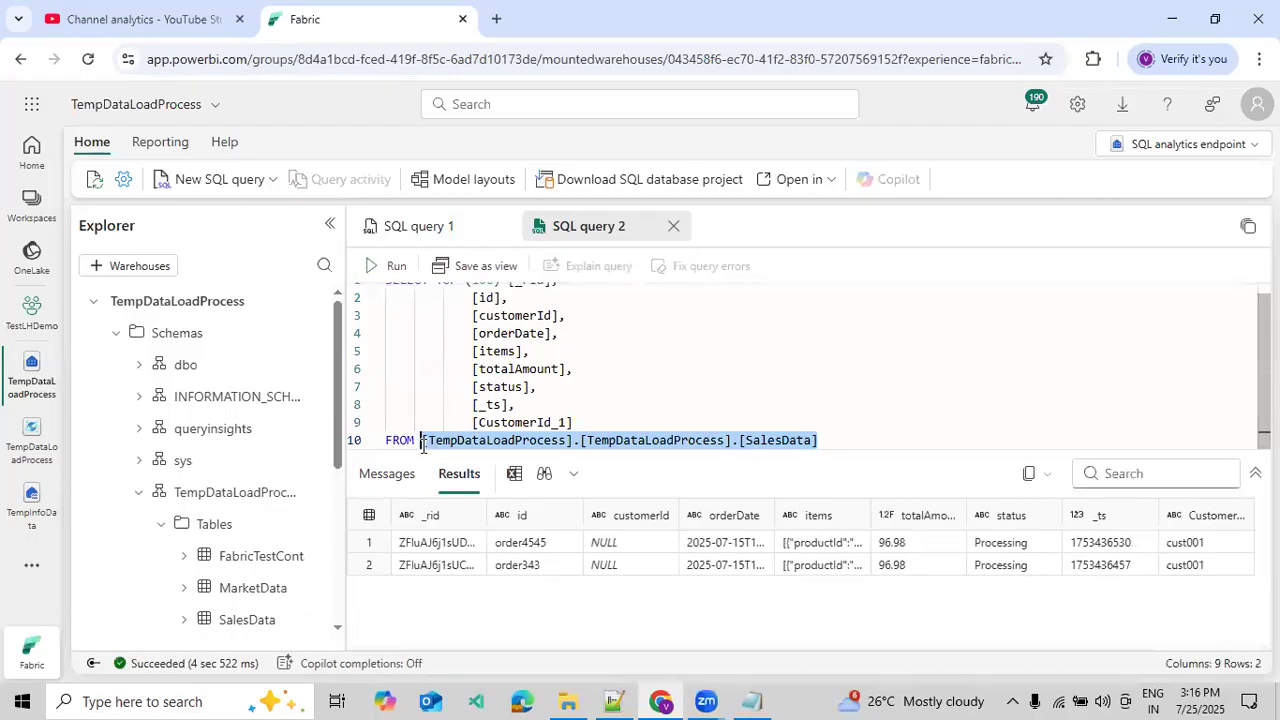
# Replace the table reference in SQL query 1's FROM clause with [TempDataLoadProcess].[TempDataLoadProcess].[SalesData] and rerun the OPENJSON query.
pyautogui.click(411, 228)
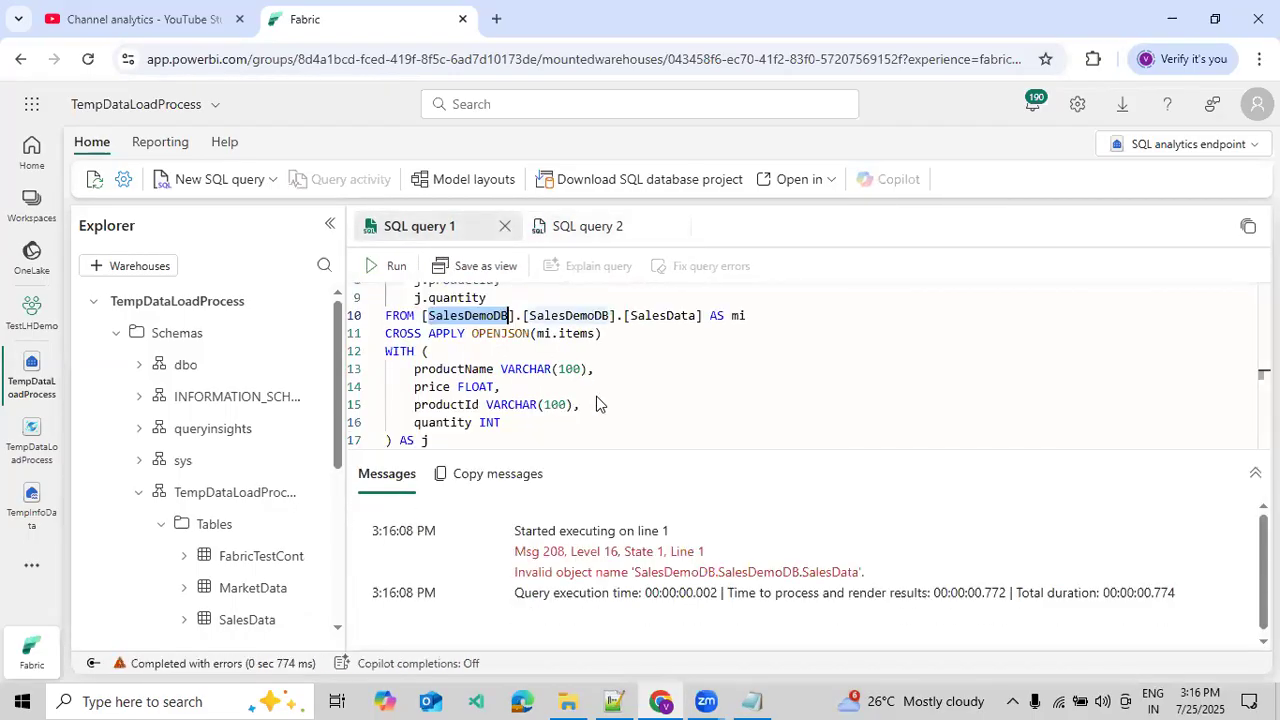
pyautogui.click(568, 333)
pyautogui.click(424, 315)
pyautogui.moveTo(571, 316); pyautogui.dragTo(704, 320)
pyautogui.hotkey('ctrl', 'v')
pyautogui.scroll(3, 620, 391)
pyautogui.click(386, 270)
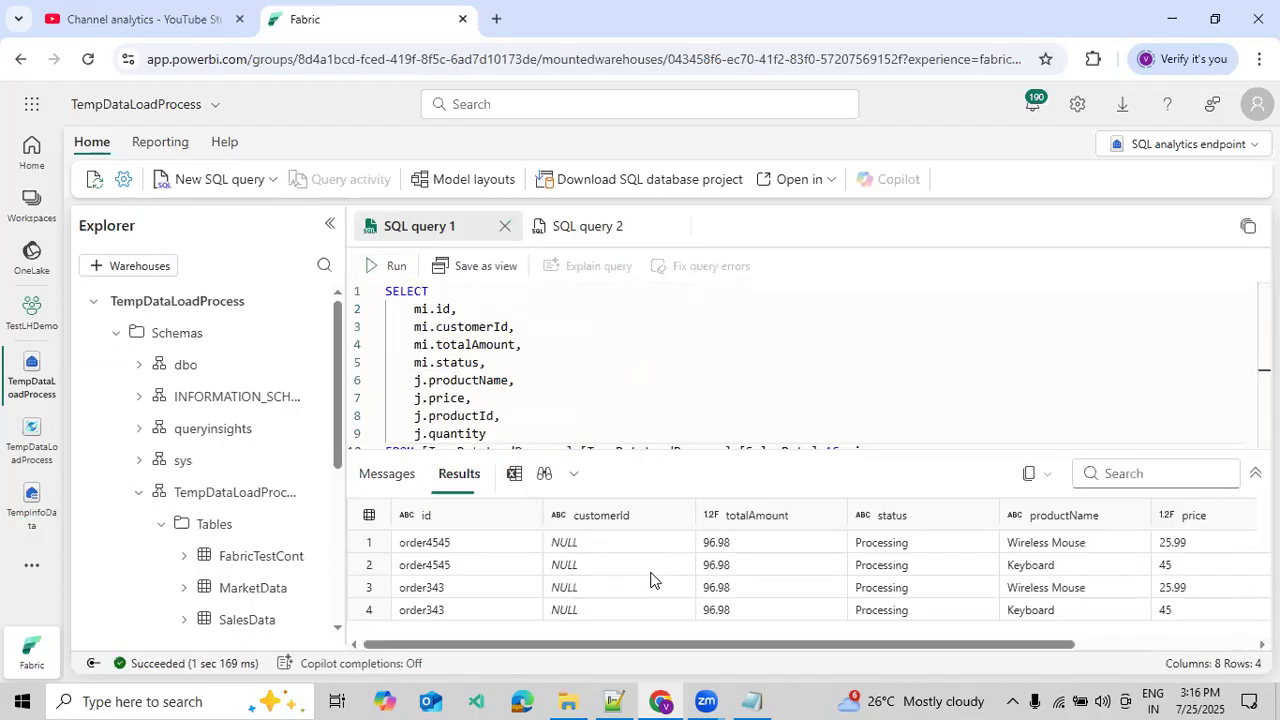
# Collapse the Explorer and compare the raw SalesData rows of SQL query 2 with the flattened item rows of SQL query 1.
pyautogui.click(330, 224)
pyautogui.click(360, 226)
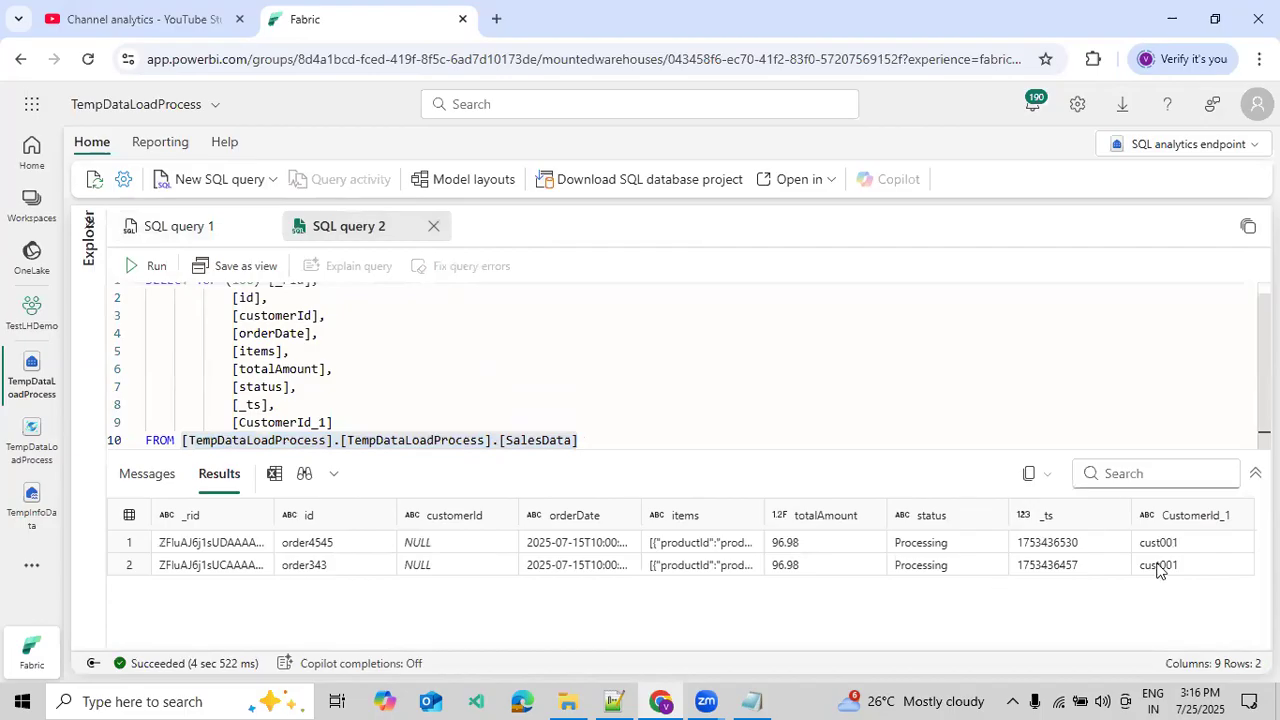
pyautogui.click(152, 238)
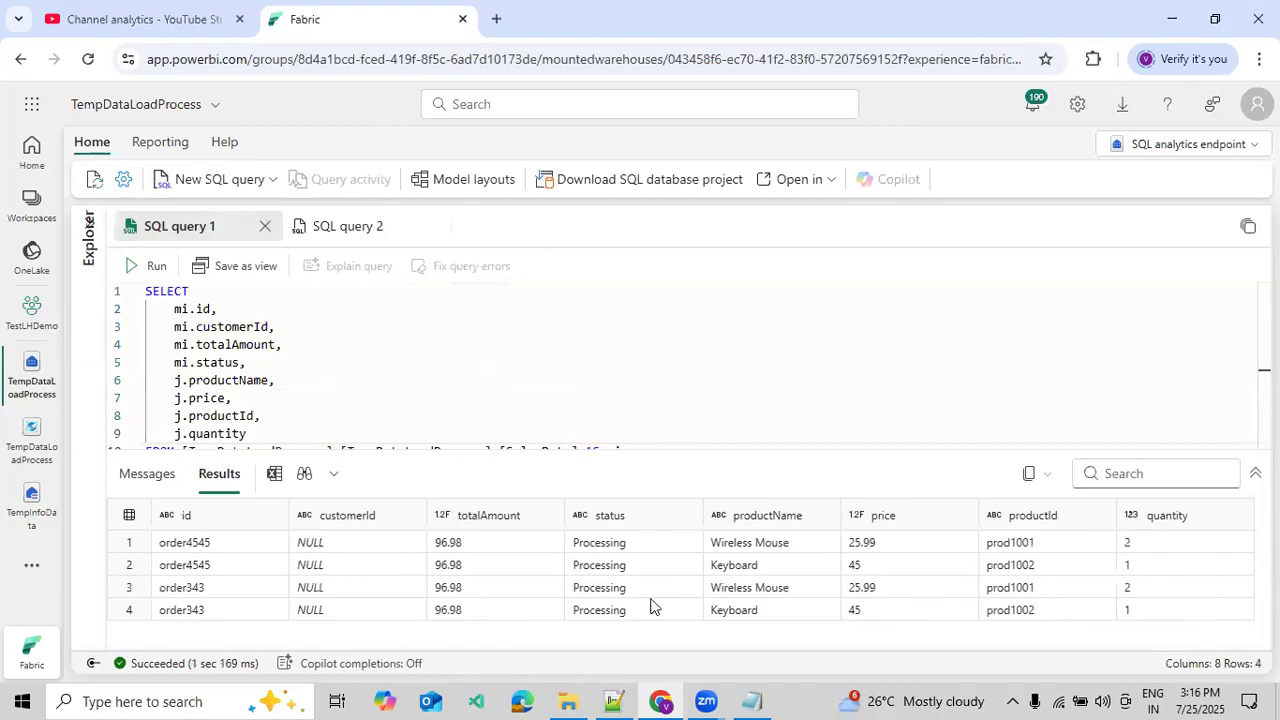
pyautogui.click(528, 373)
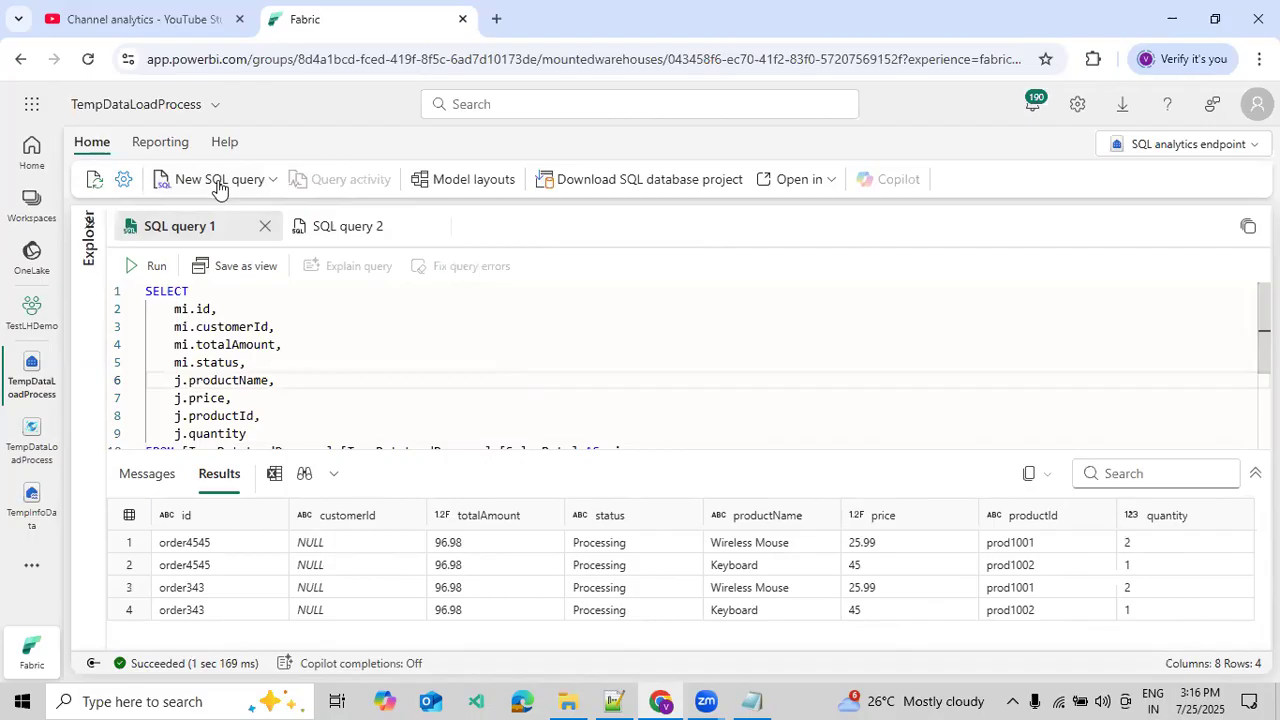
# Look over the SQL endpoint's report and semantic model options, and switch back to the Cosmos DB Database view.
pyautogui.click(160, 142)
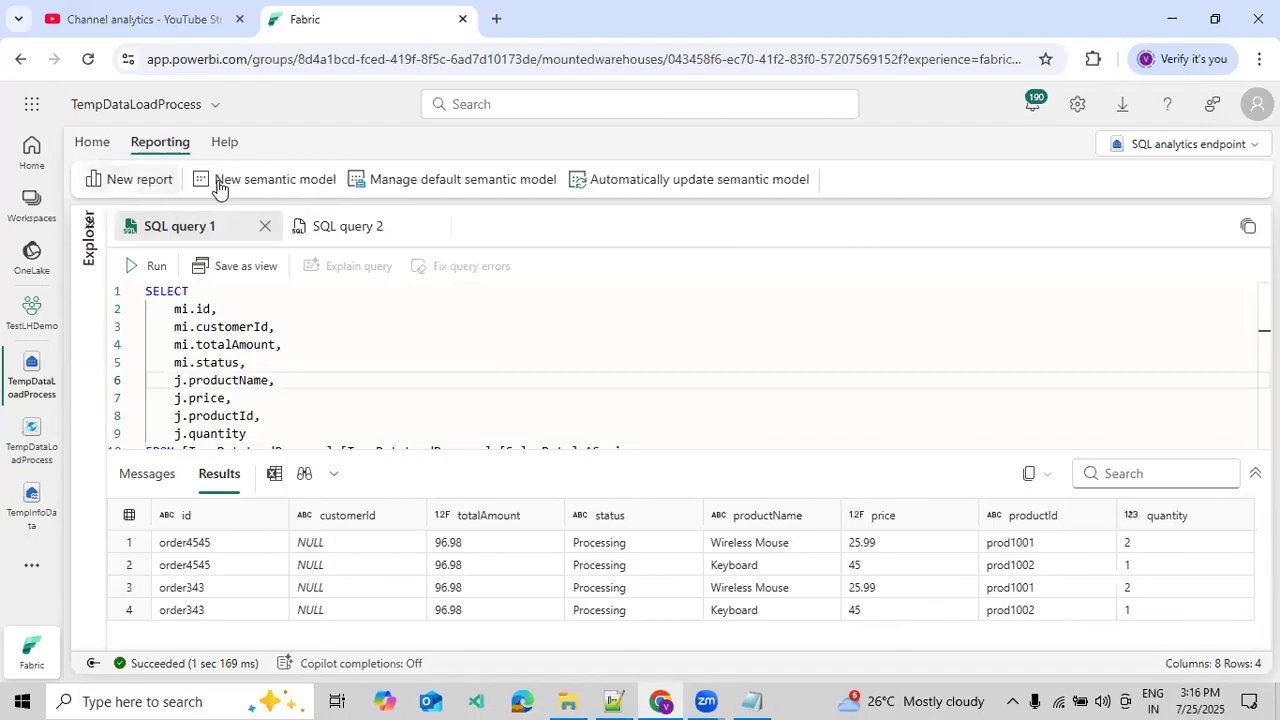
pyautogui.click(104, 146)
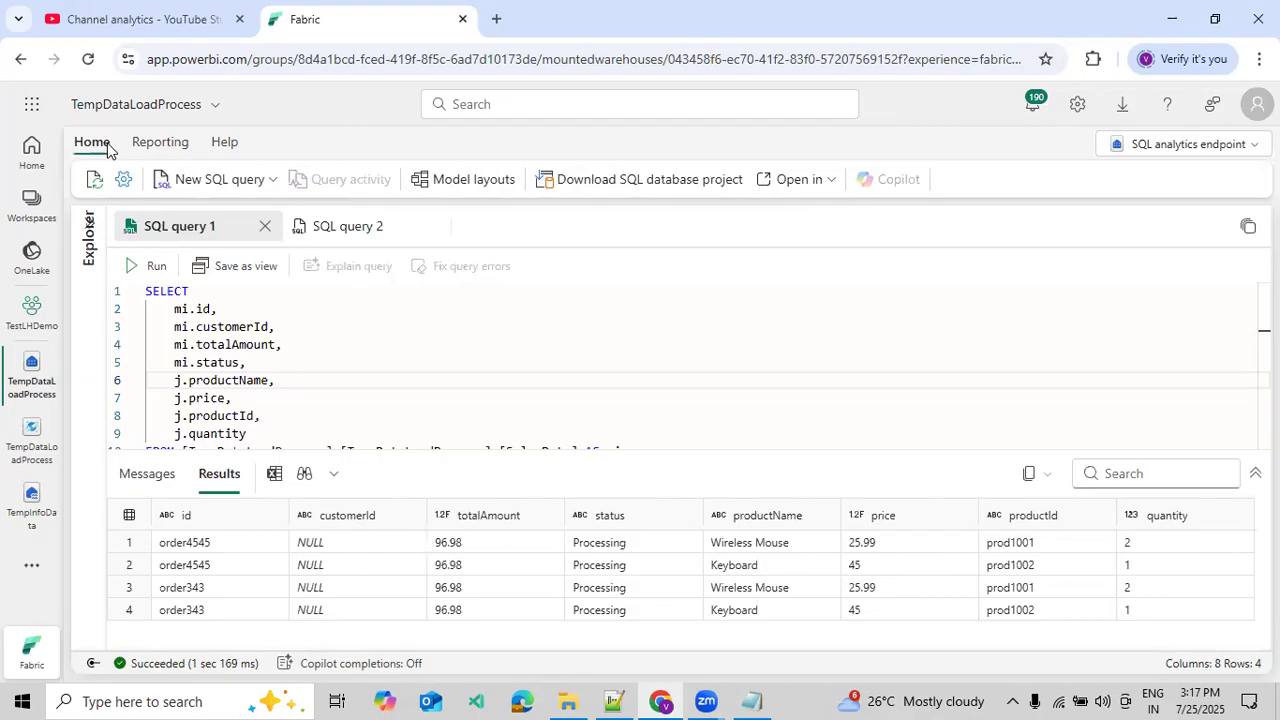
pyautogui.click(1186, 146)
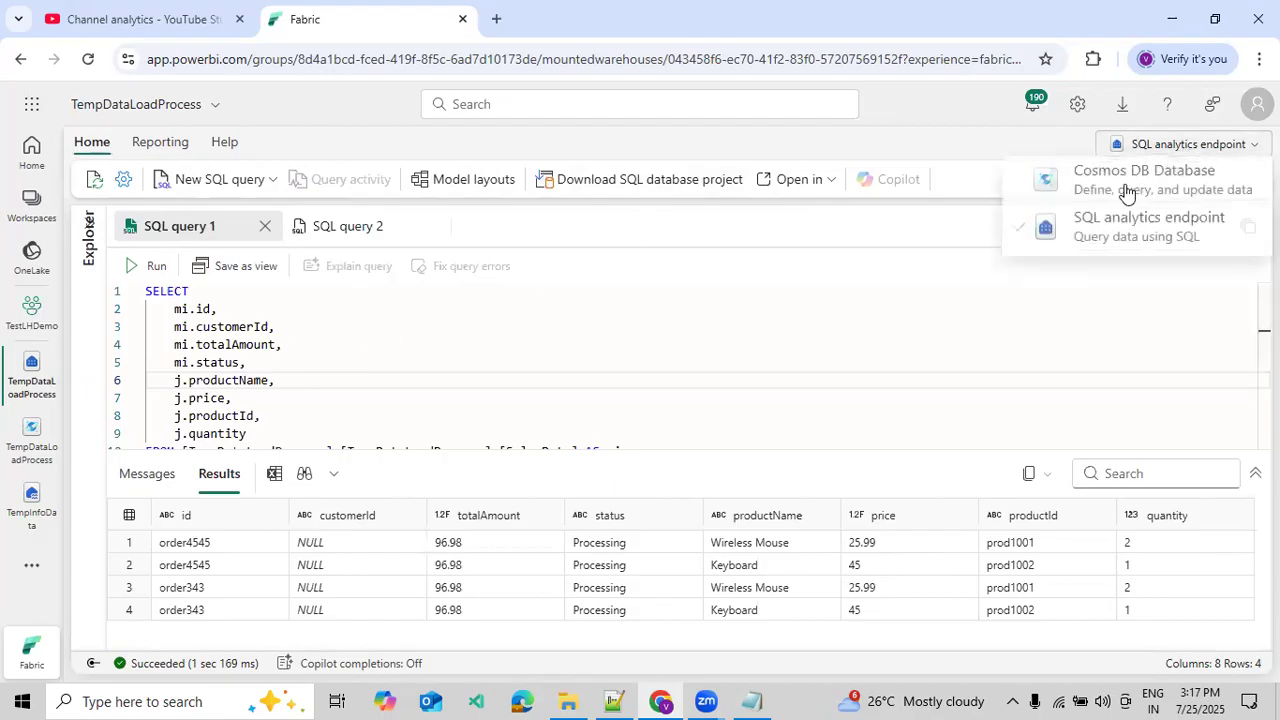
pyautogui.click(1100, 186)
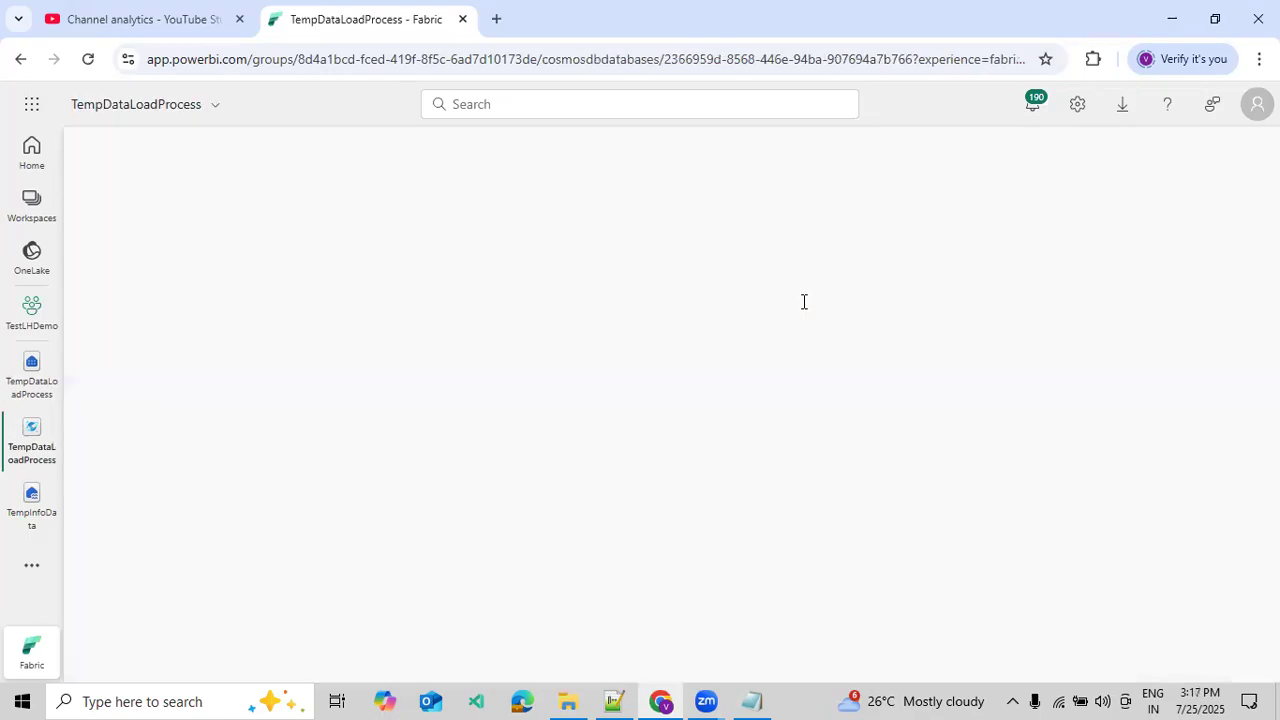